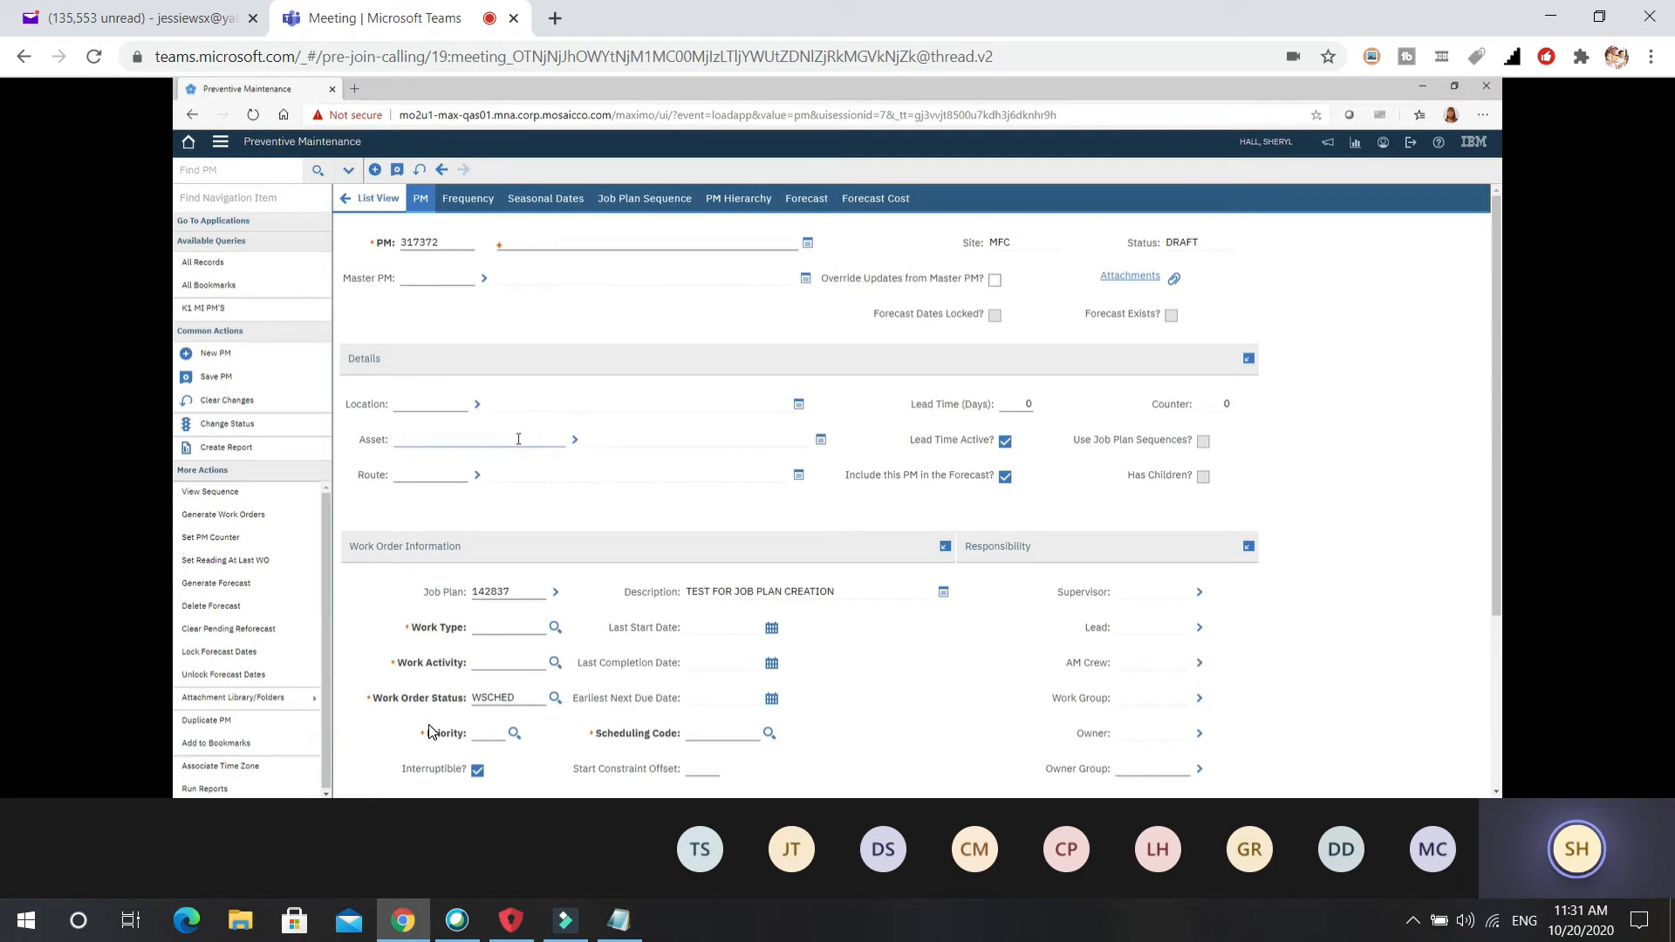
Enter SP021102A, the slurry pump, as the PM's asset.
text(SP)
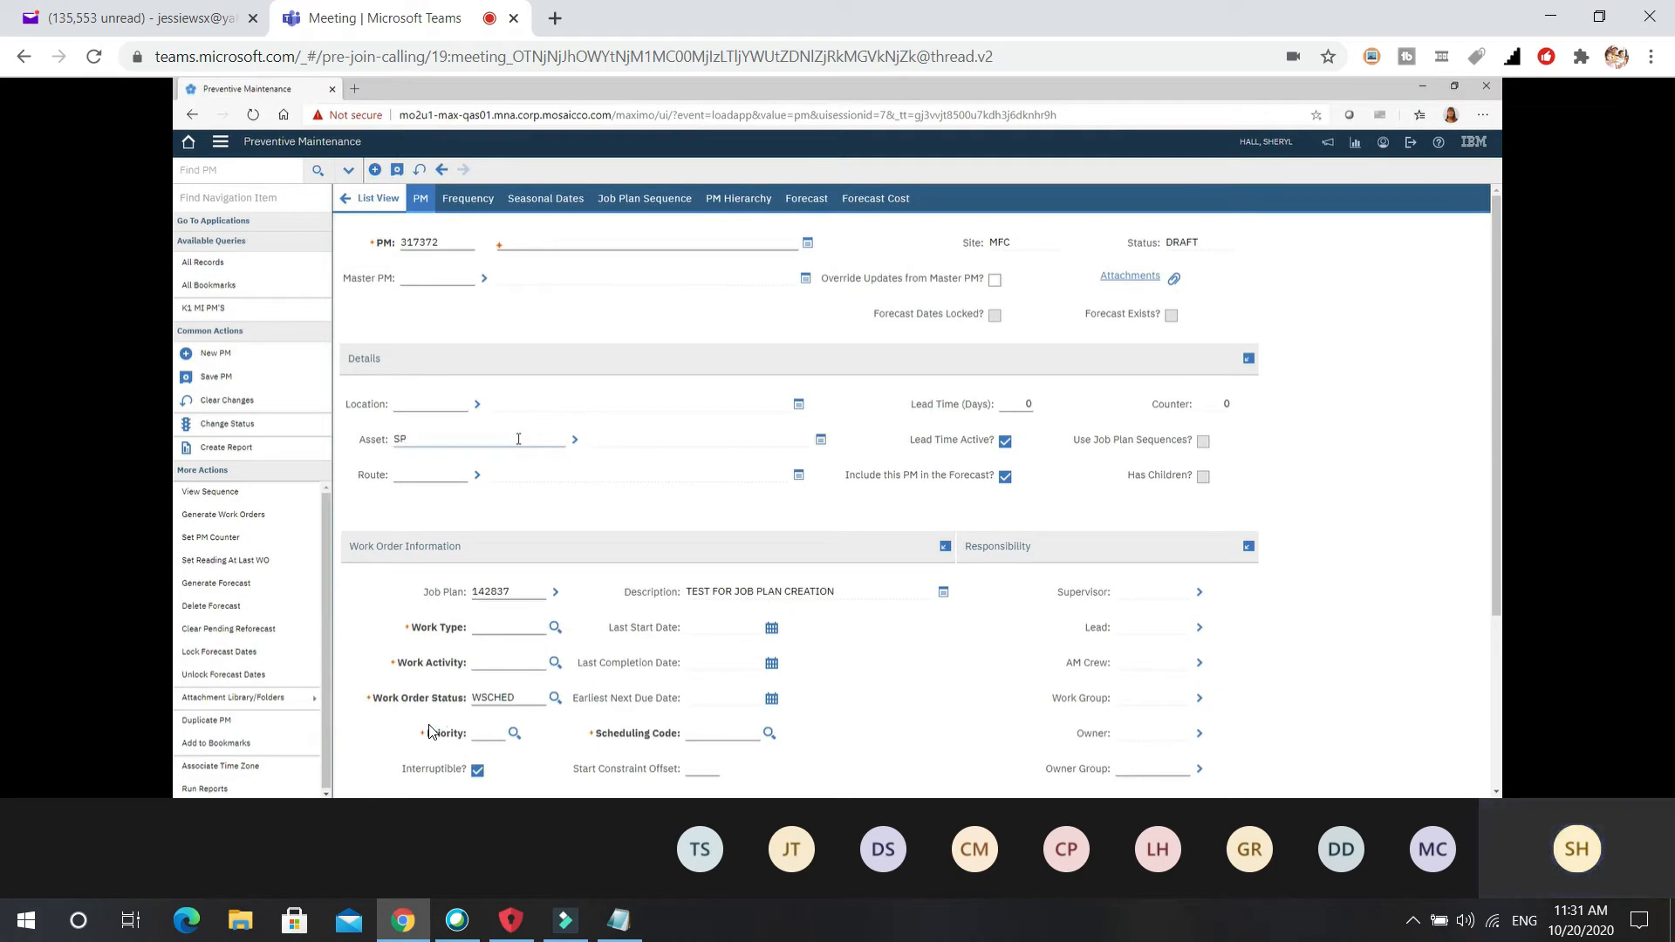
text(021102A)
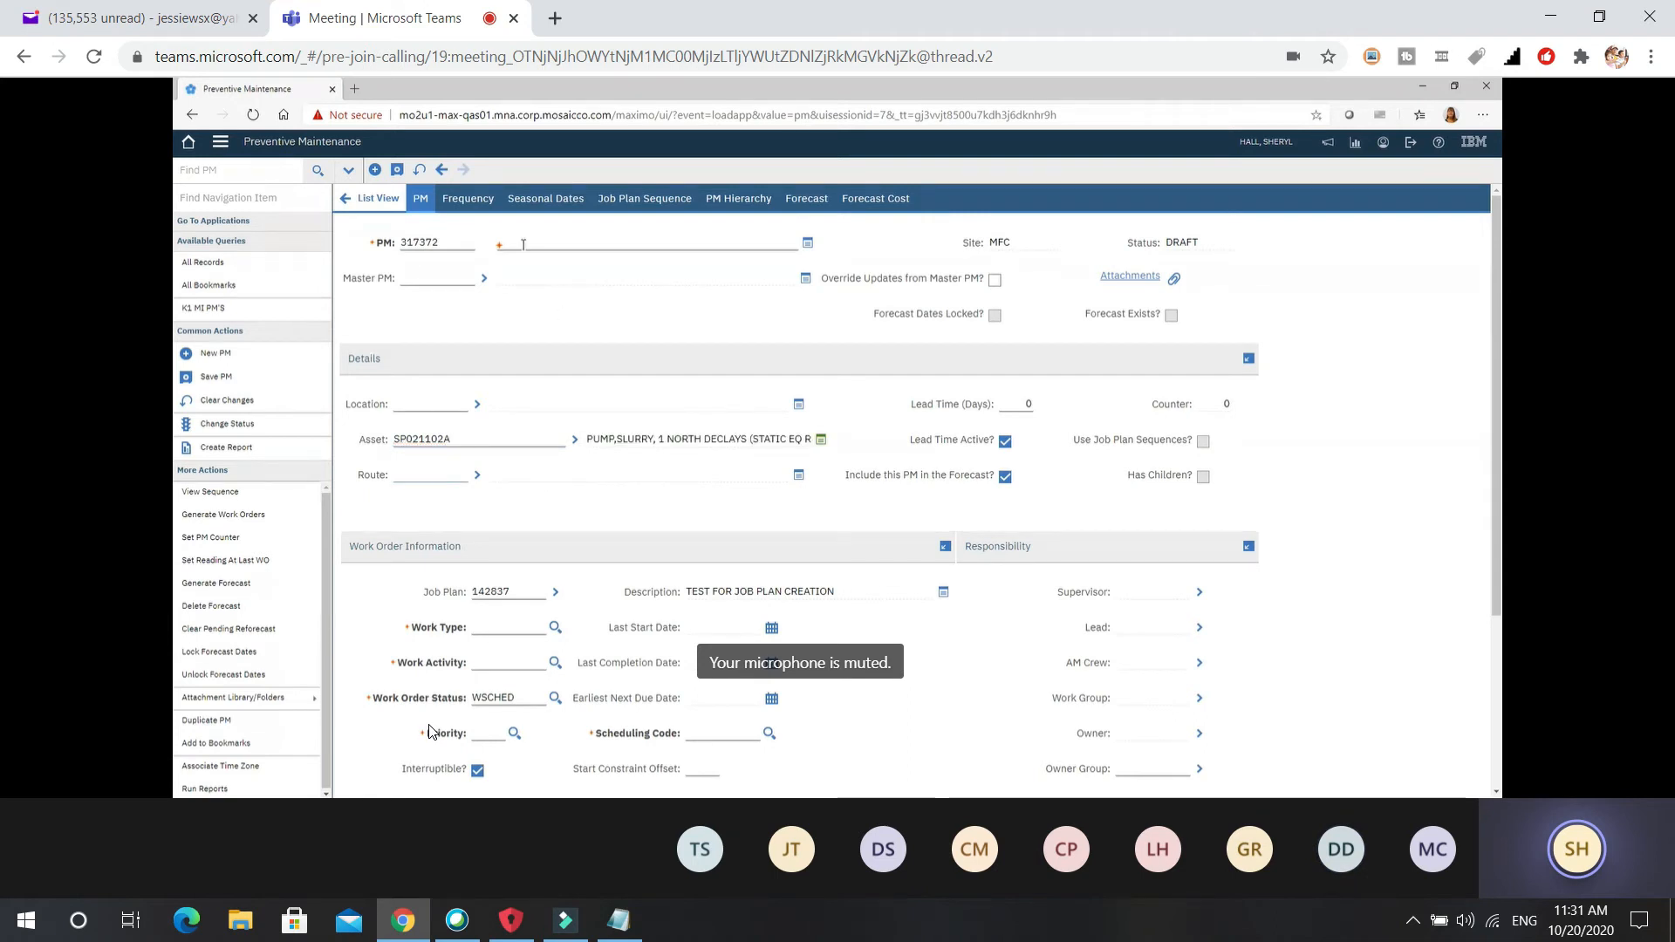
Enter the PM description 'TEST FOR PM CREATION WITH JOB PLAN', correcting the misspelled ending.
click(523, 244)
text(TEST)
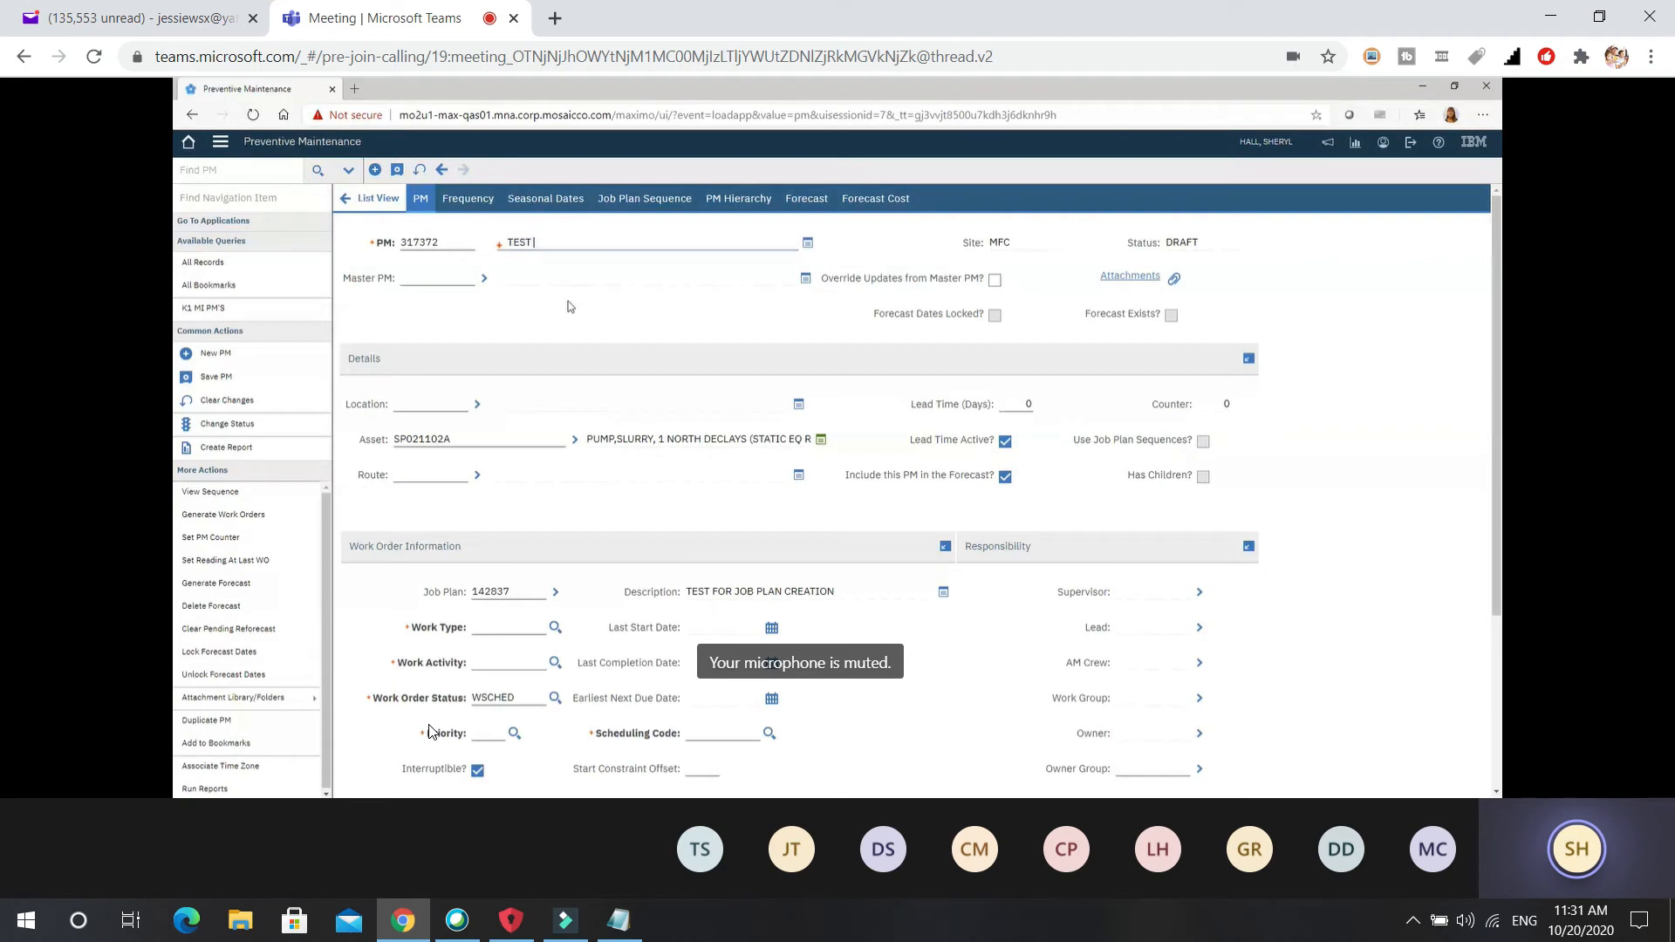
text( FOR PM CREATION WITH )
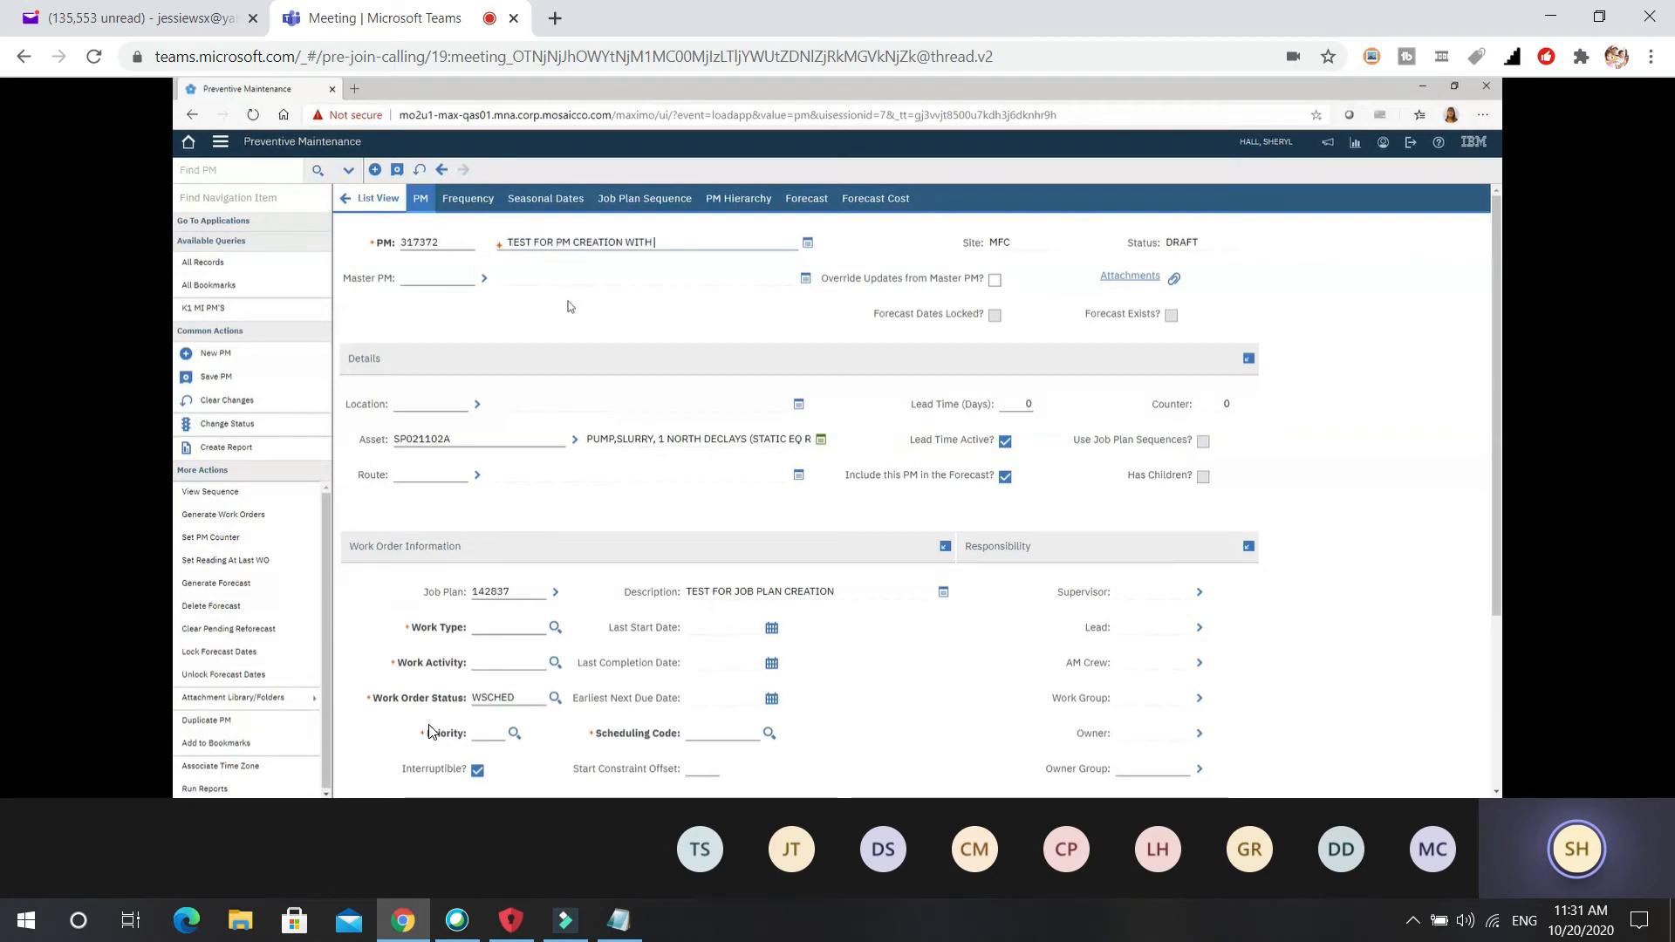
text(JOB PLAN)
click(1015, 406)
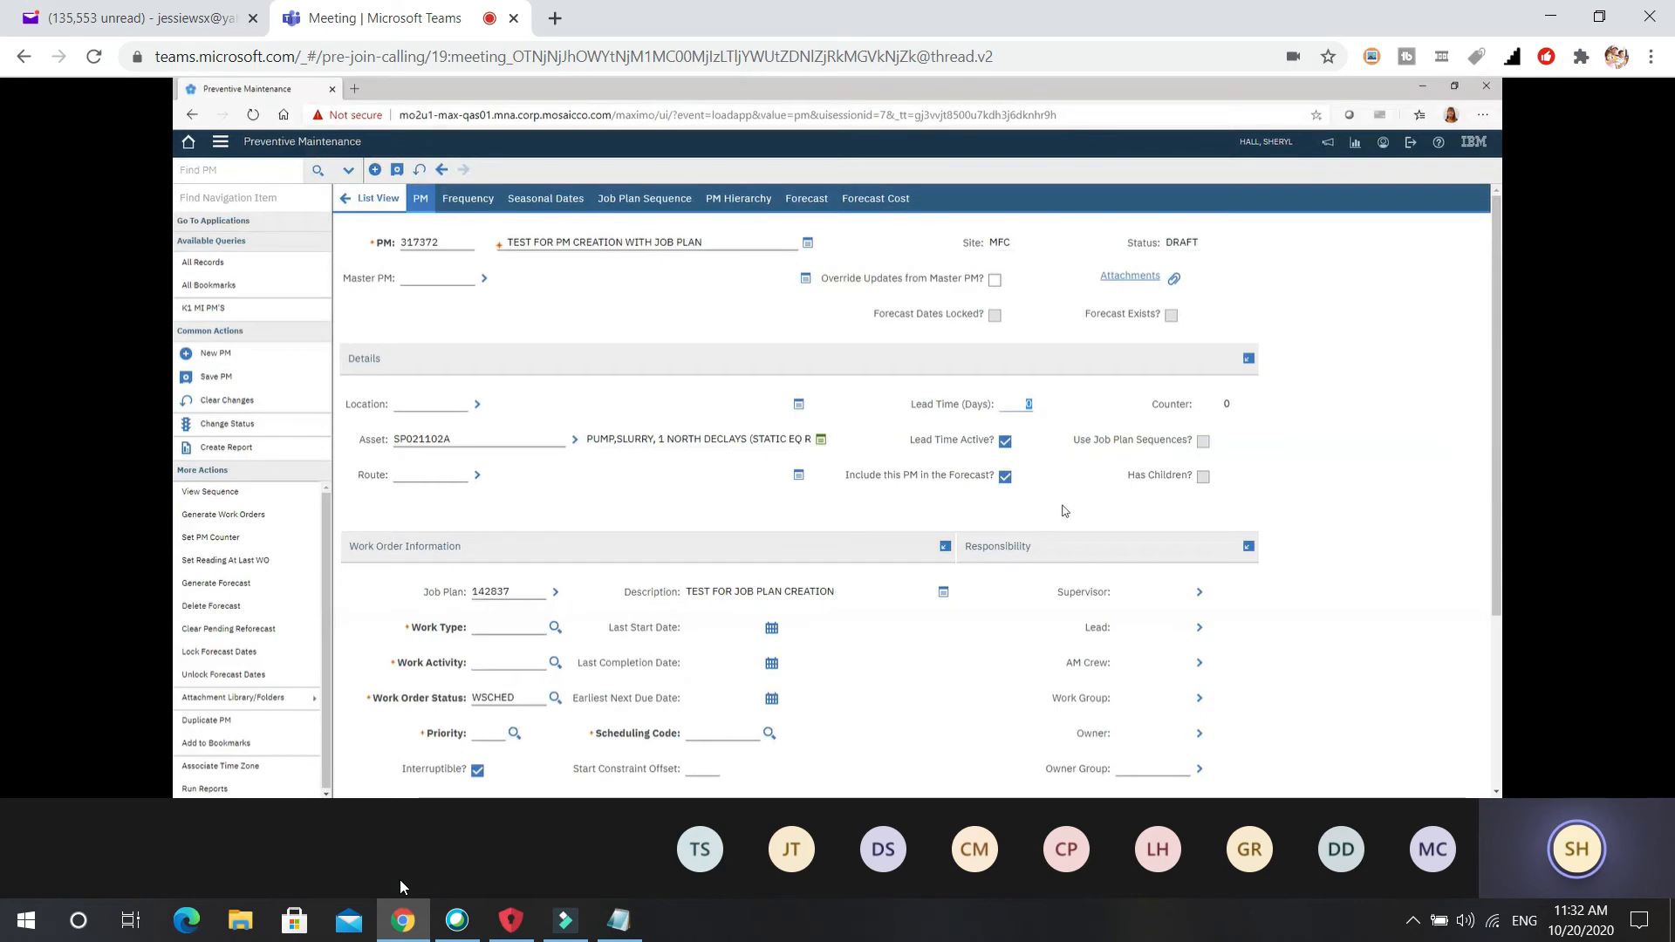
Enter 28 in the Lead Time (Days) field.
text(28)
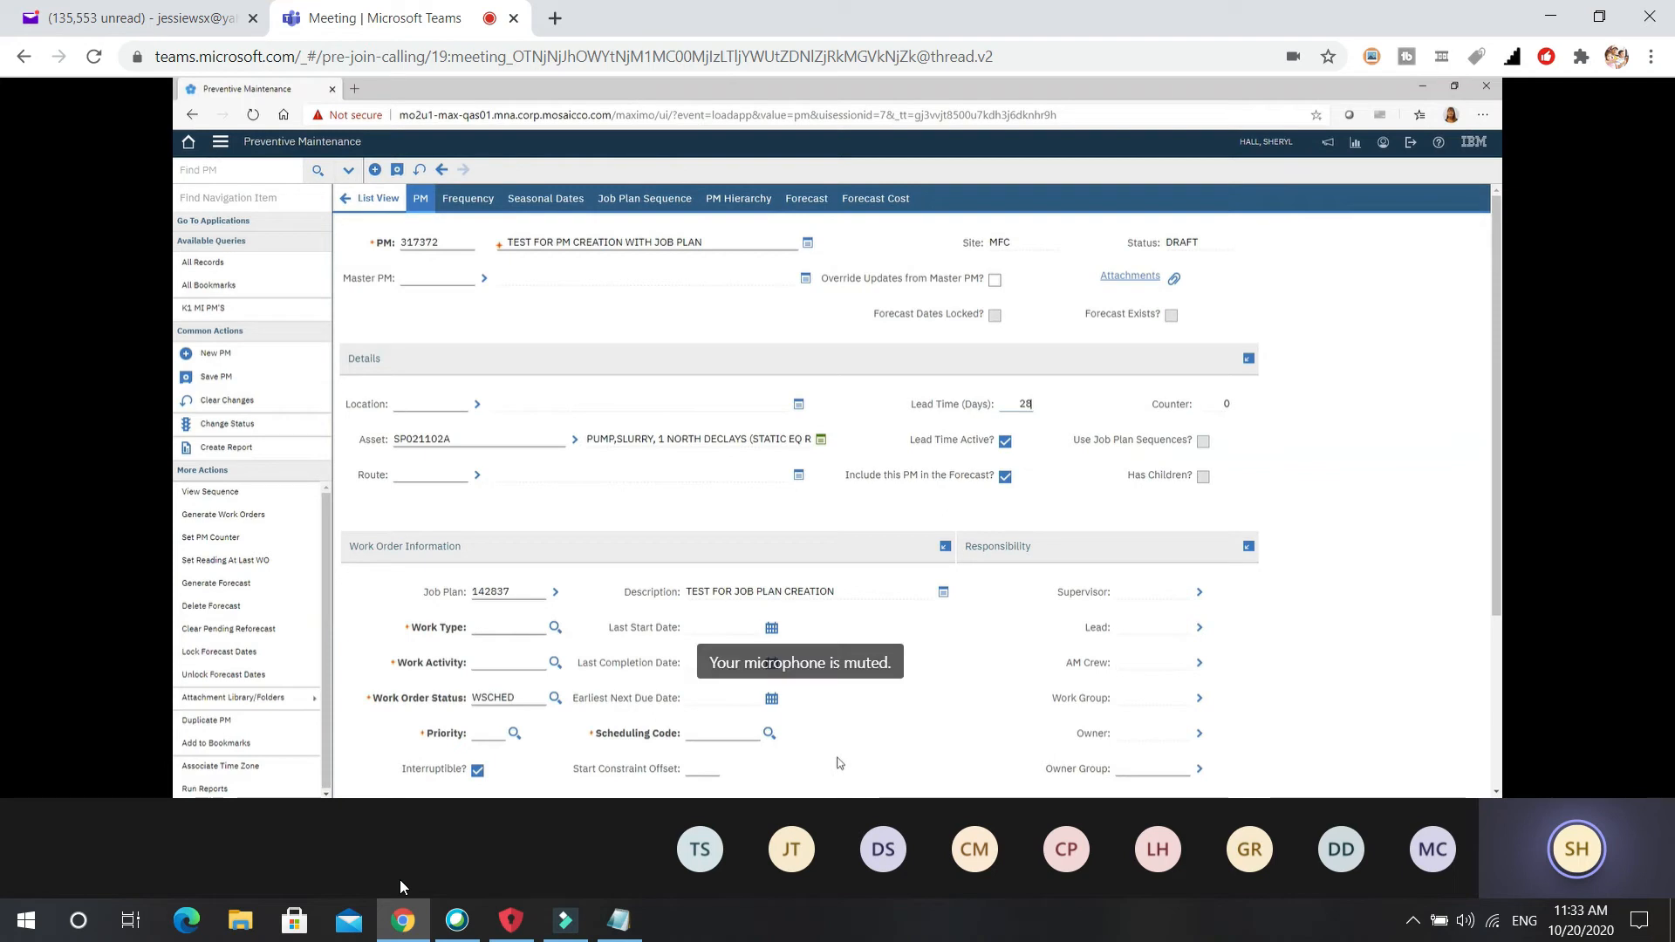
Set Work Type to PM, Work Activity to INSPECTION and Priority to 3 Scheduled Routine Work.
click(552, 632)
click(554, 664)
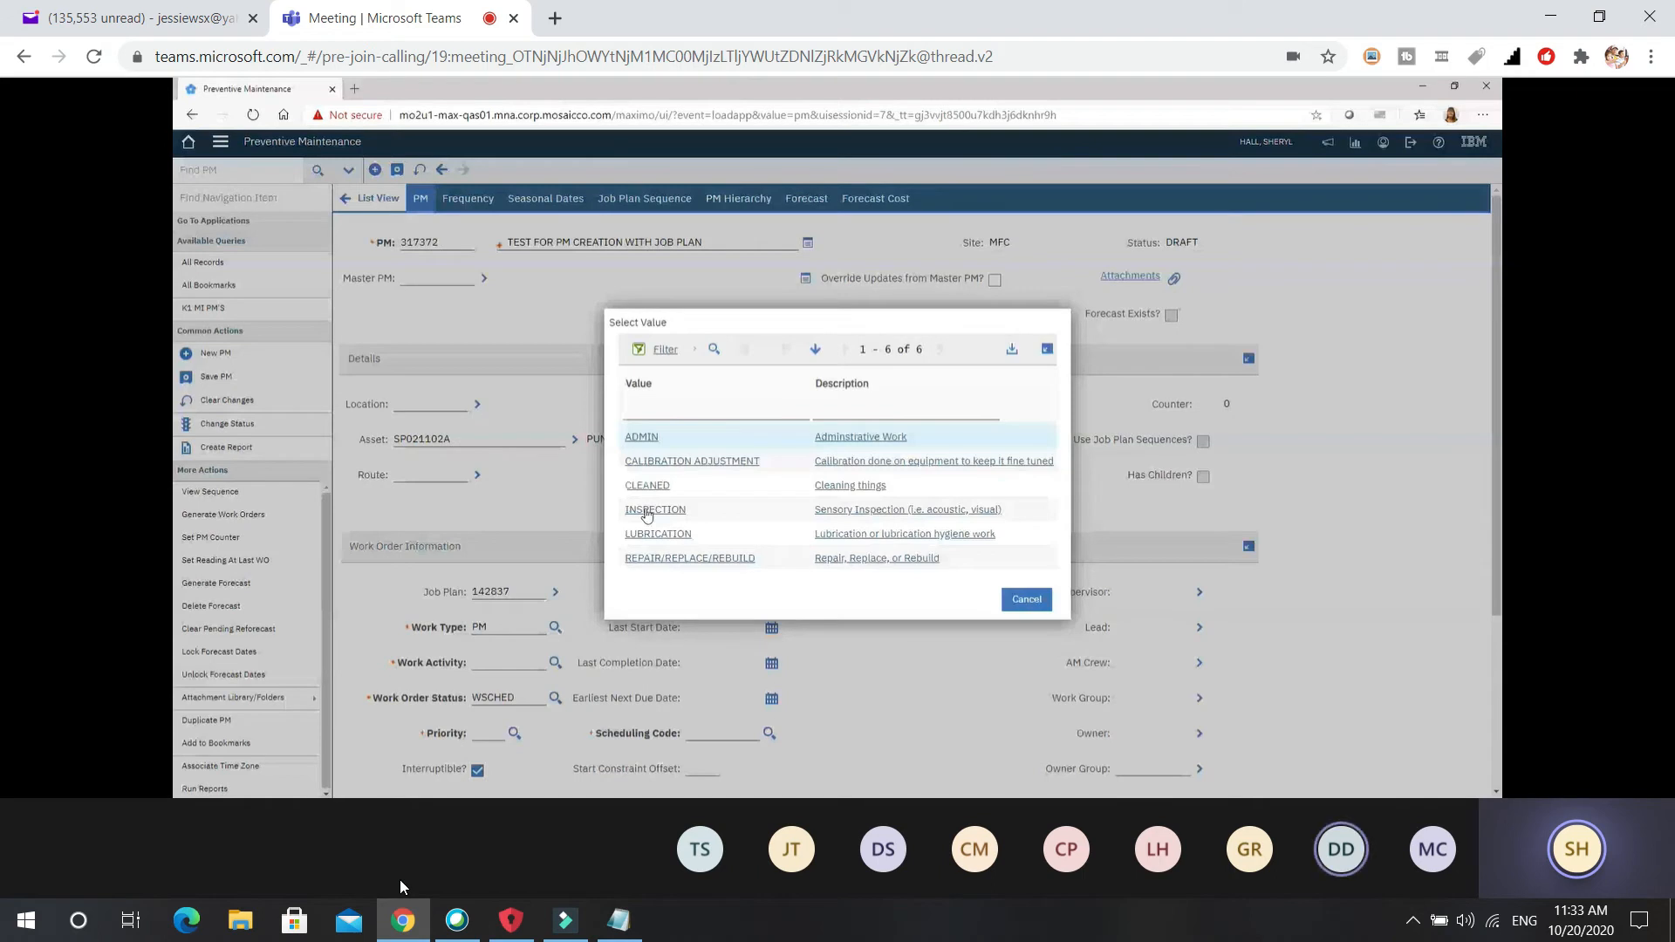
click(647, 511)
click(489, 733)
text(3)
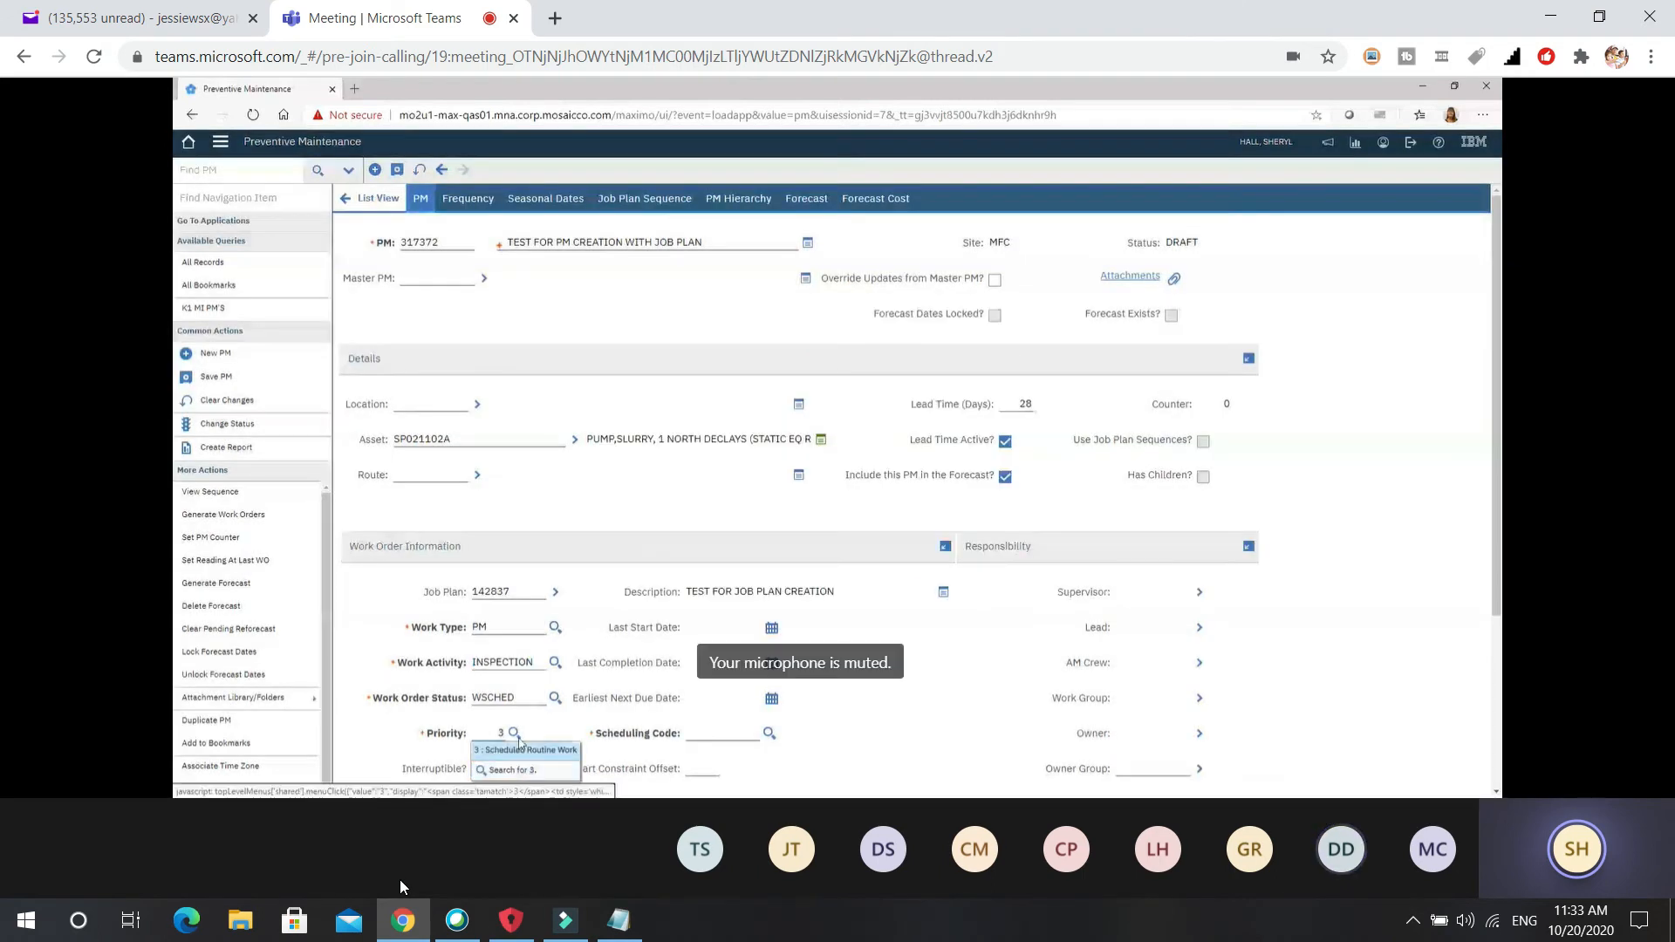
click(526, 752)
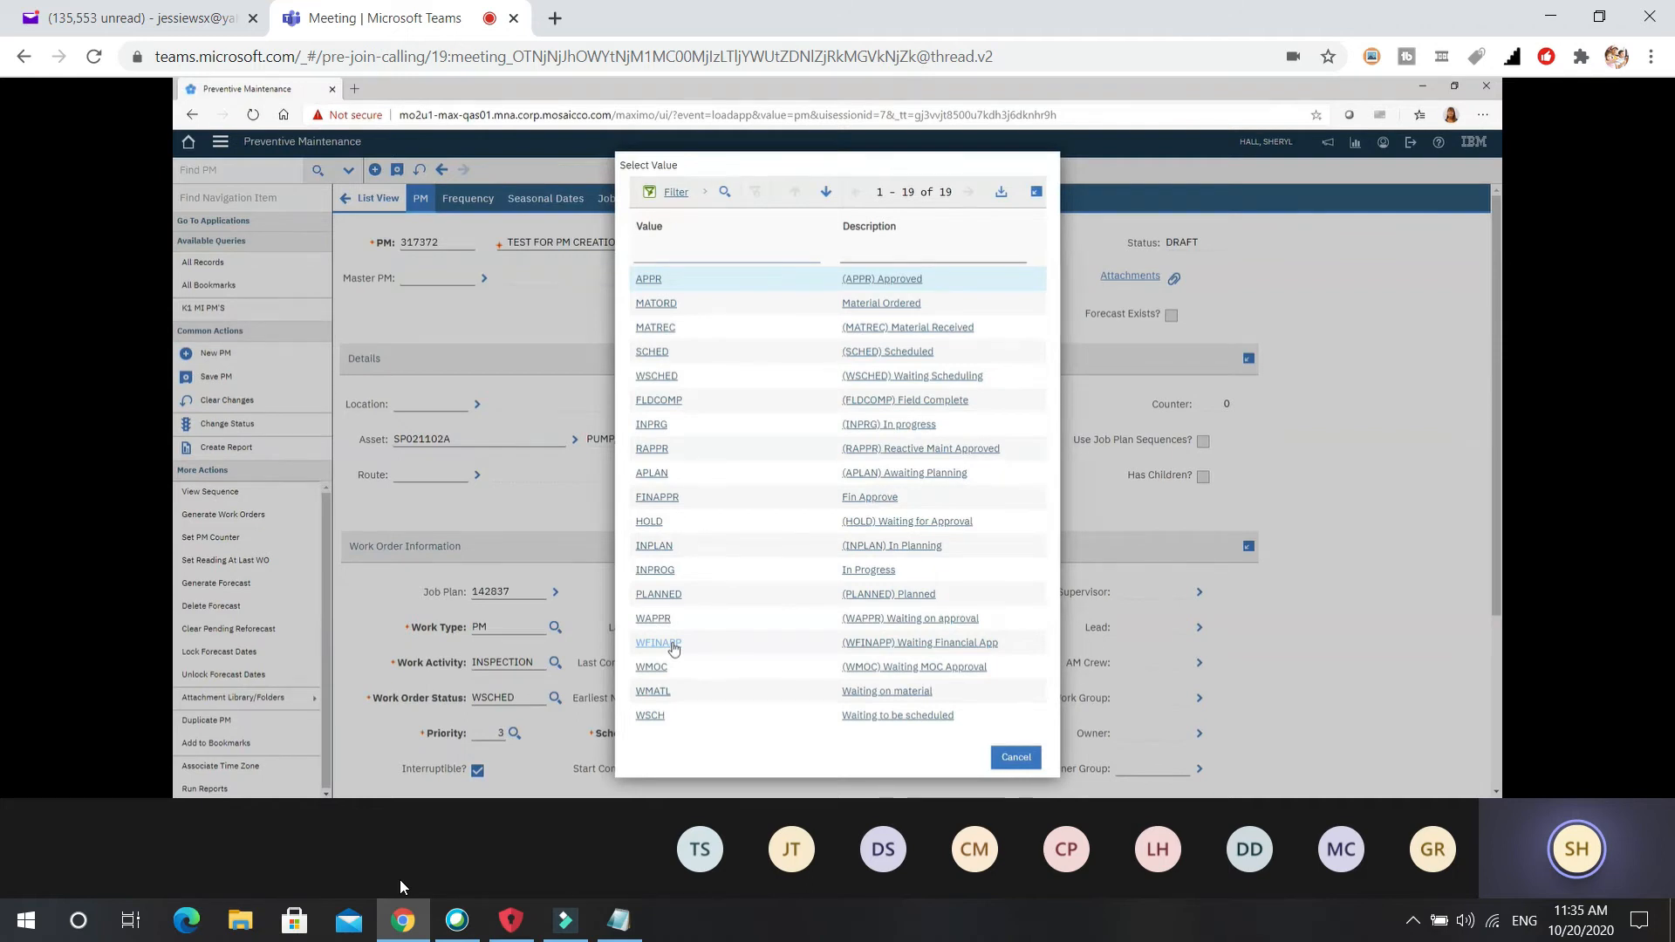
Keep WSCHED as the work order status and list the scheduling codes.
click(659, 380)
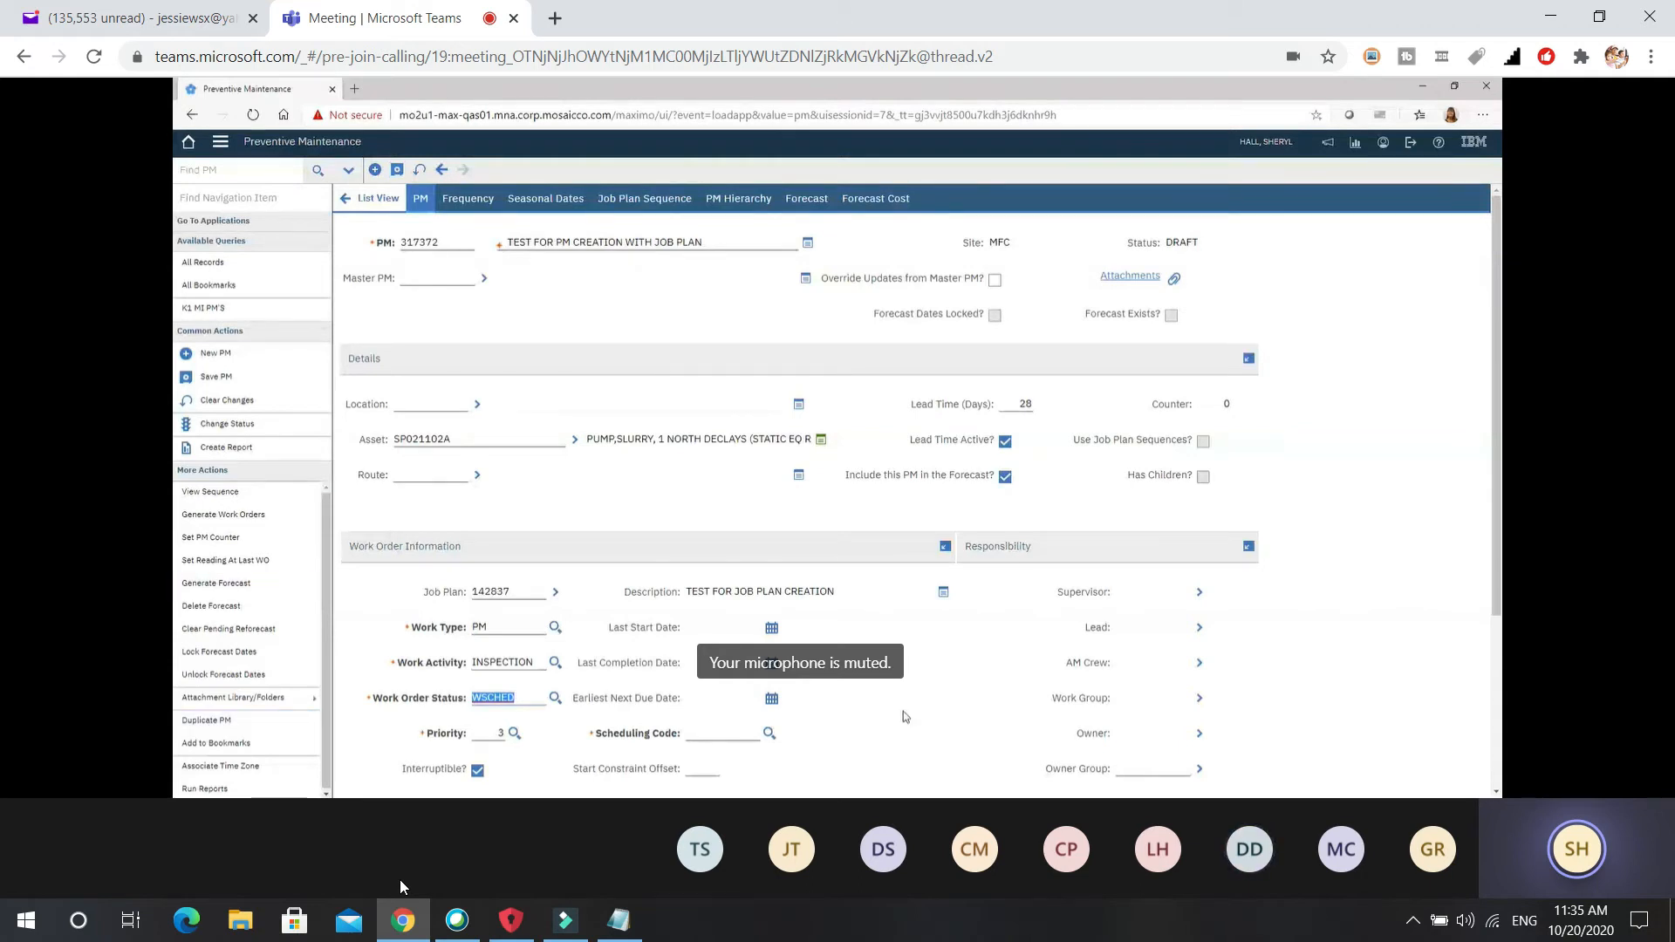
click(768, 733)
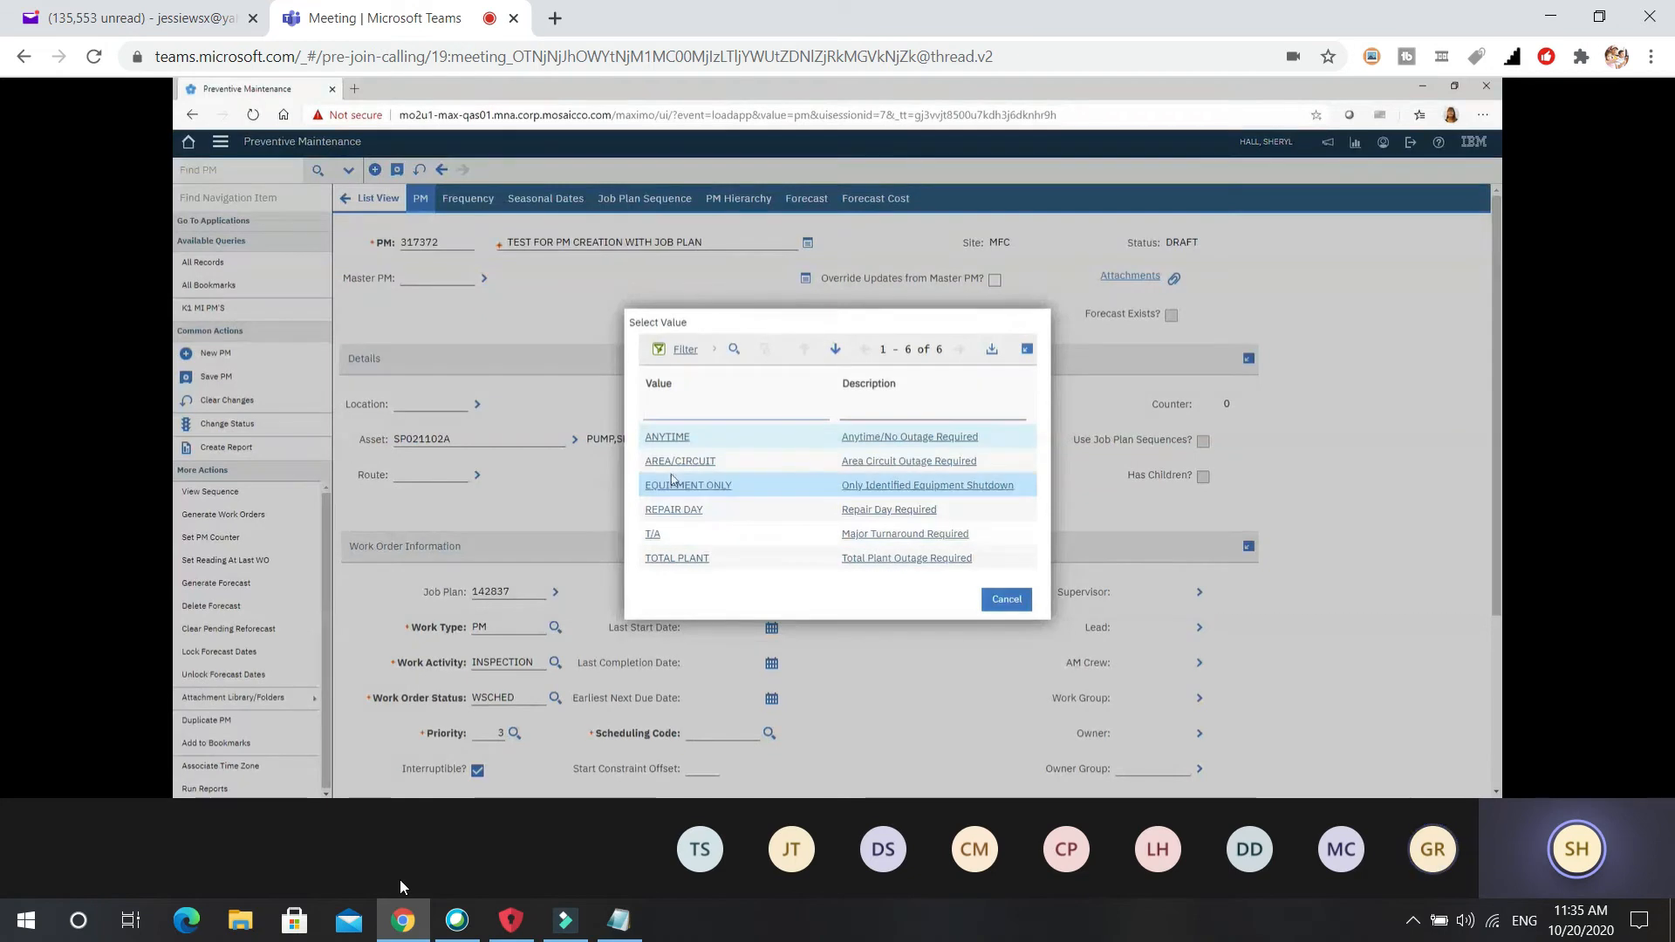
Set the scheduling code to ANYTIME after reviewing other codes such as TOTAL PLANT.
click(670, 441)
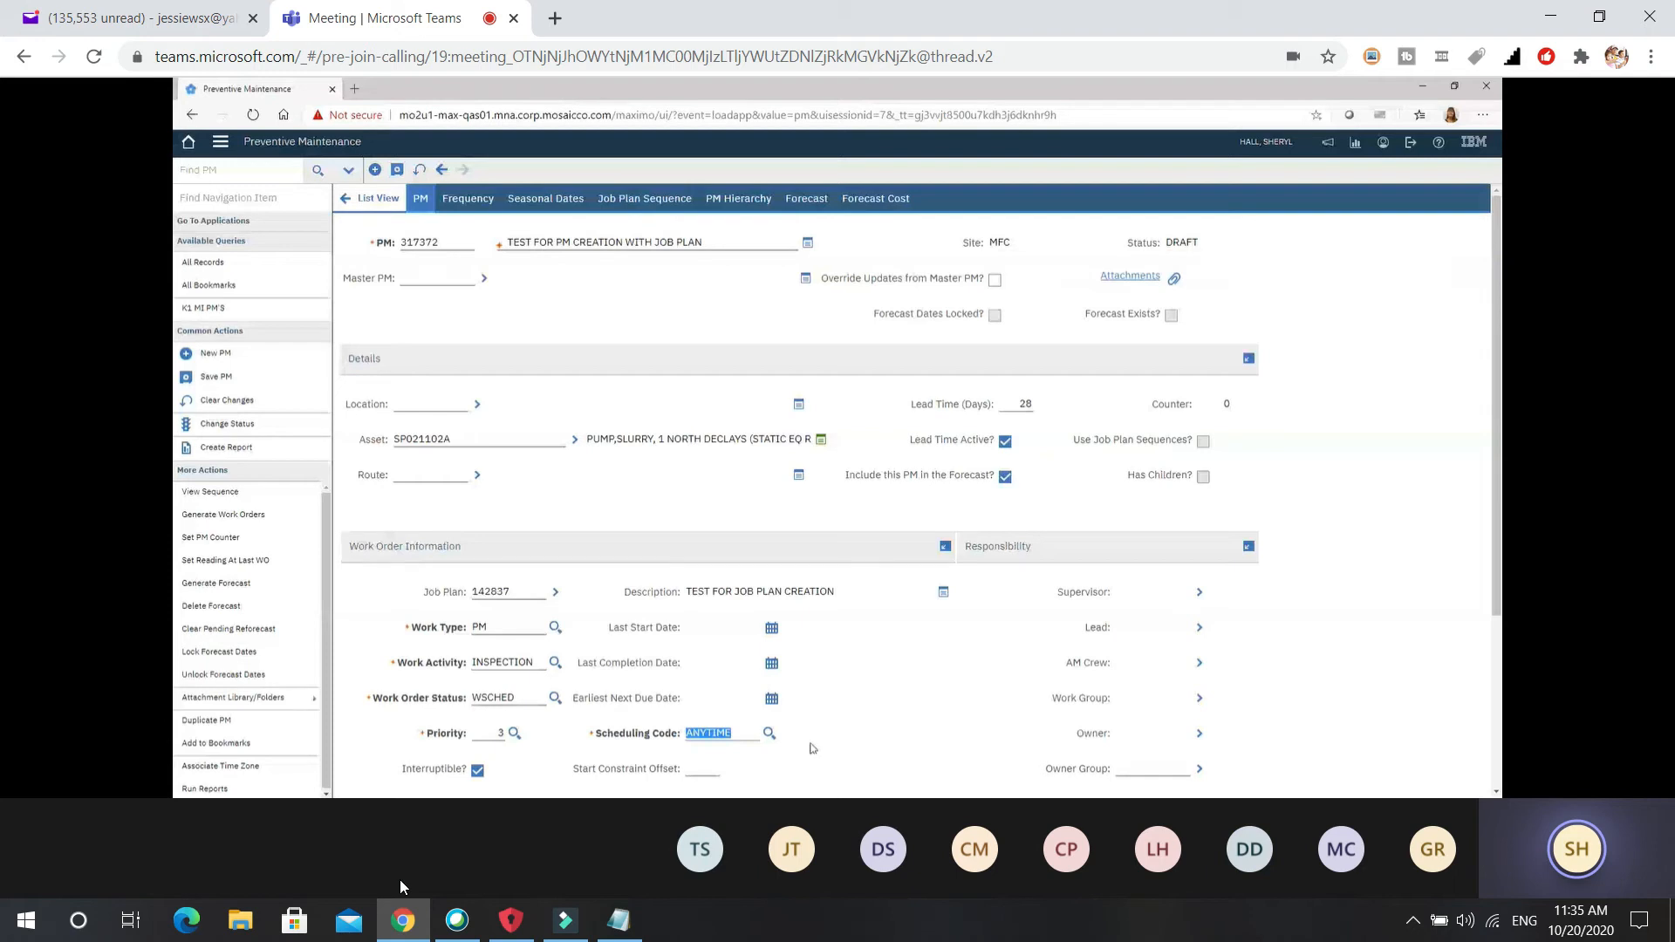
key(Tab)
key(Return)
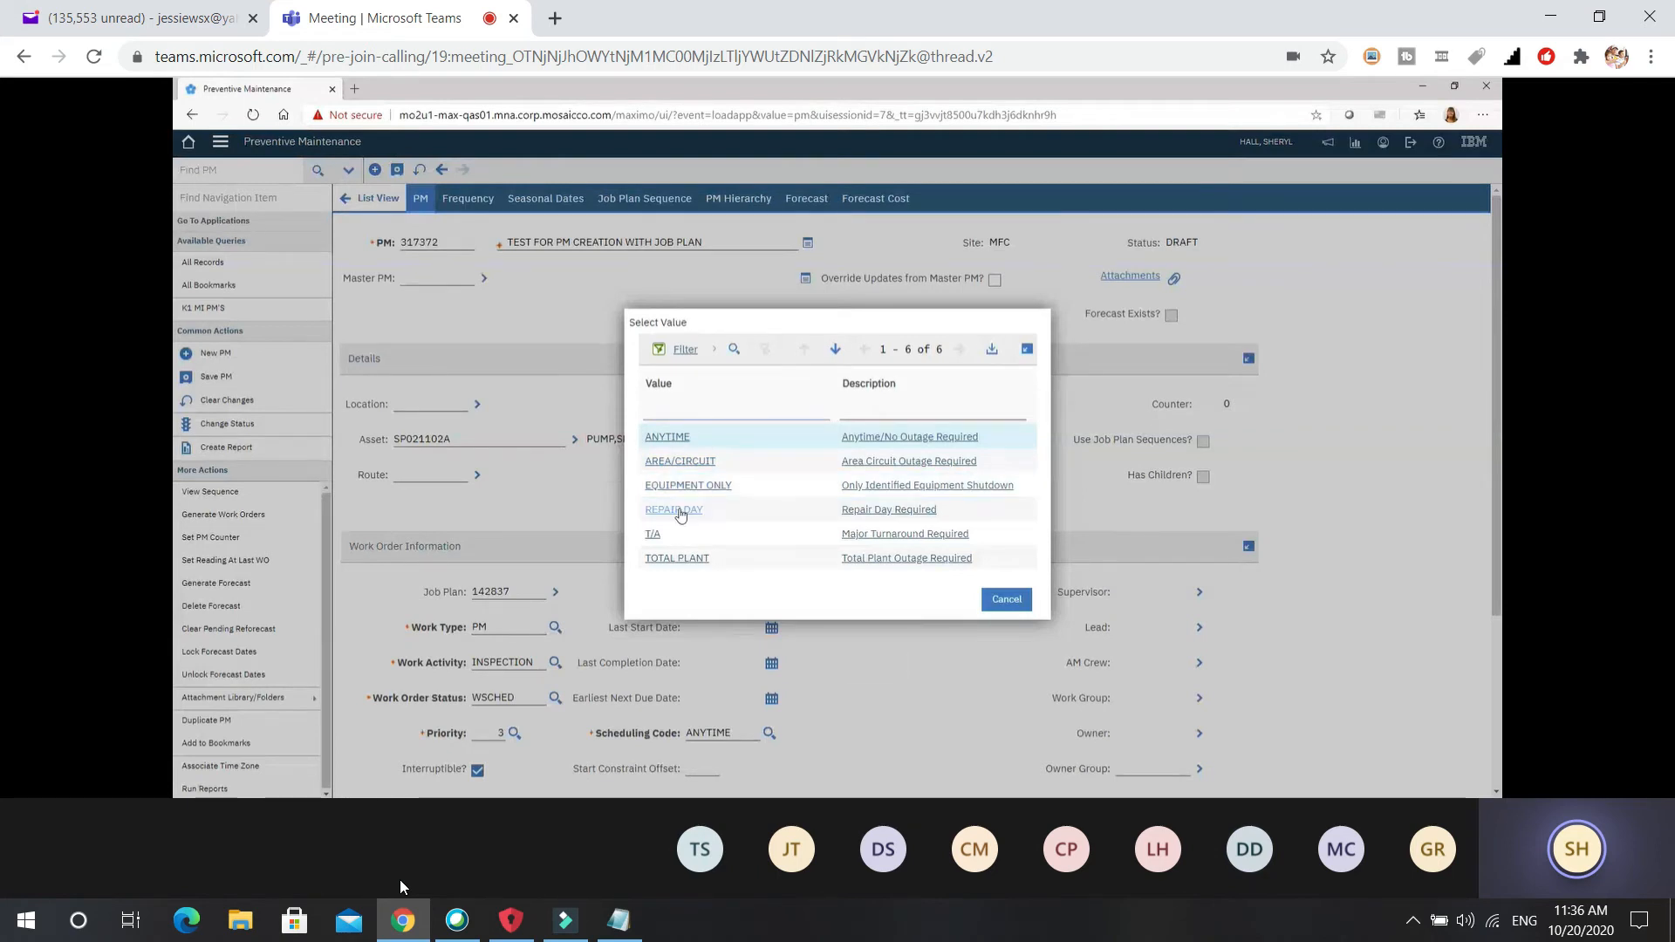
click(676, 562)
click(671, 441)
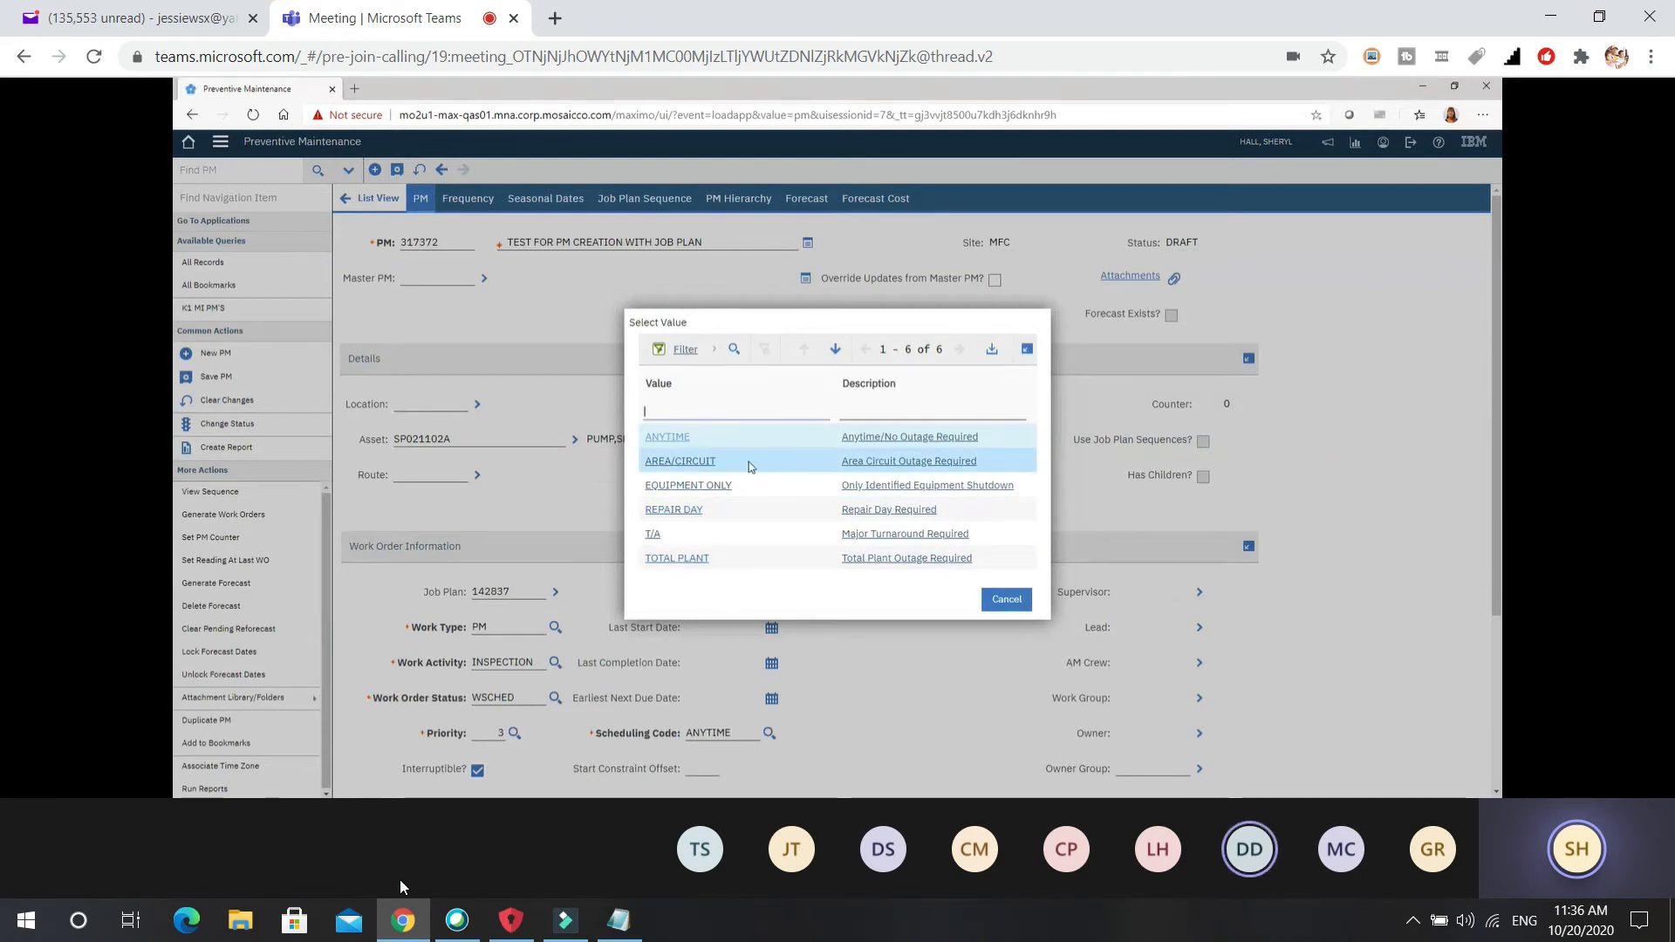
click(1003, 602)
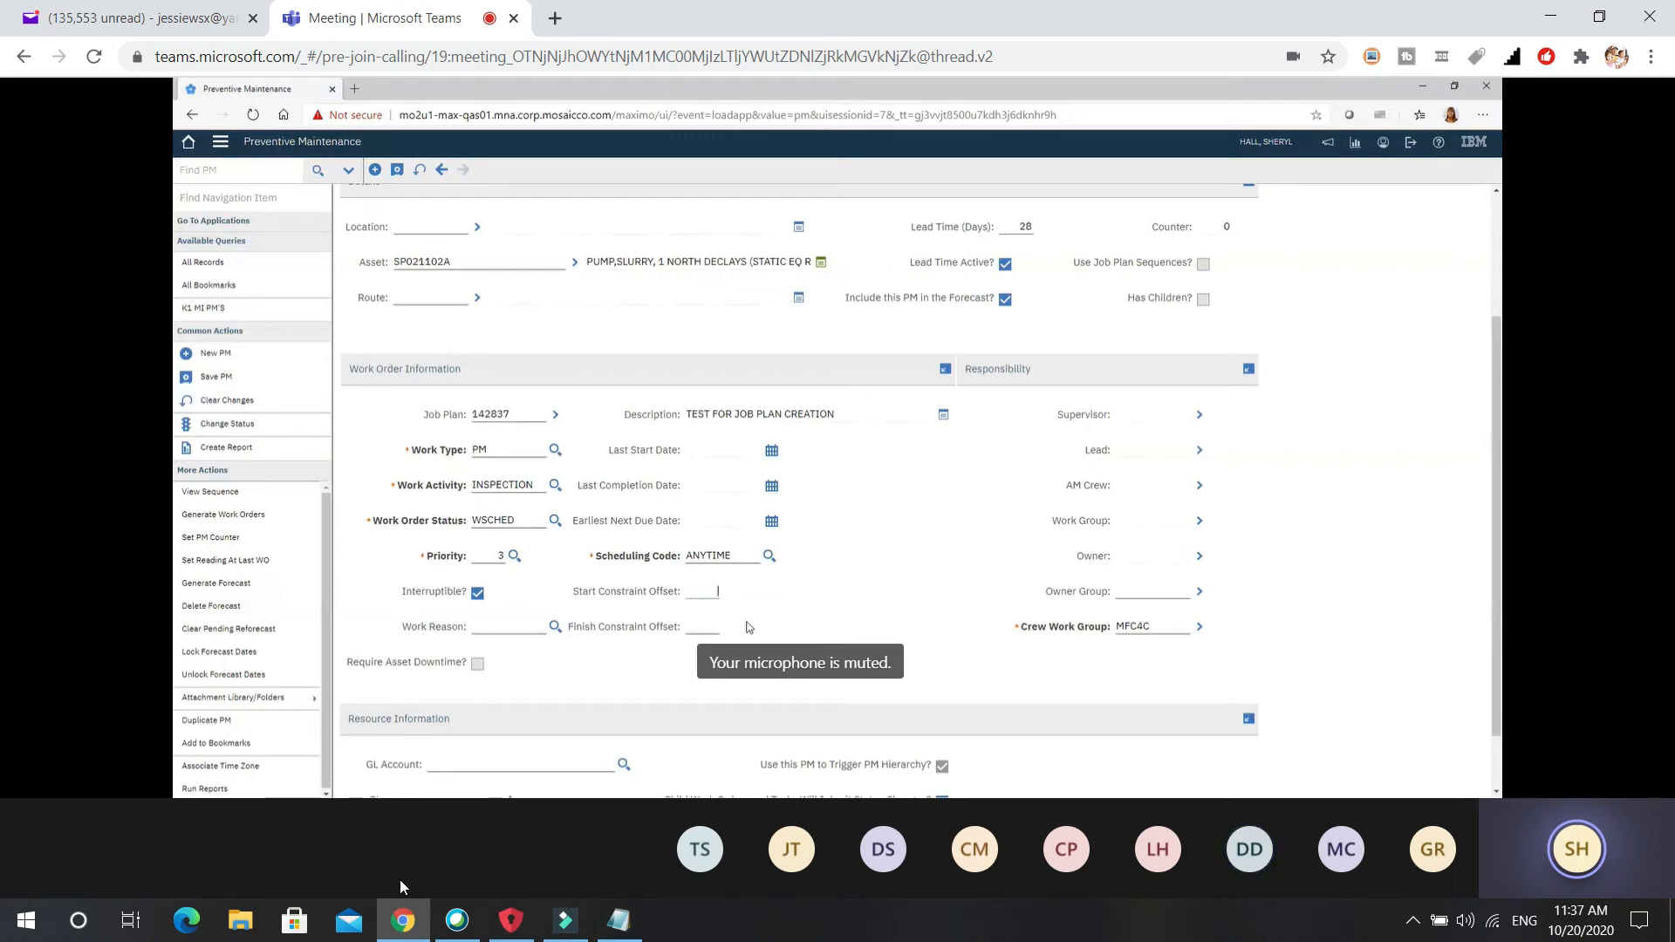
Enter 48 as the start constraint offset and 120 as the finish constraint offset.
text(48)
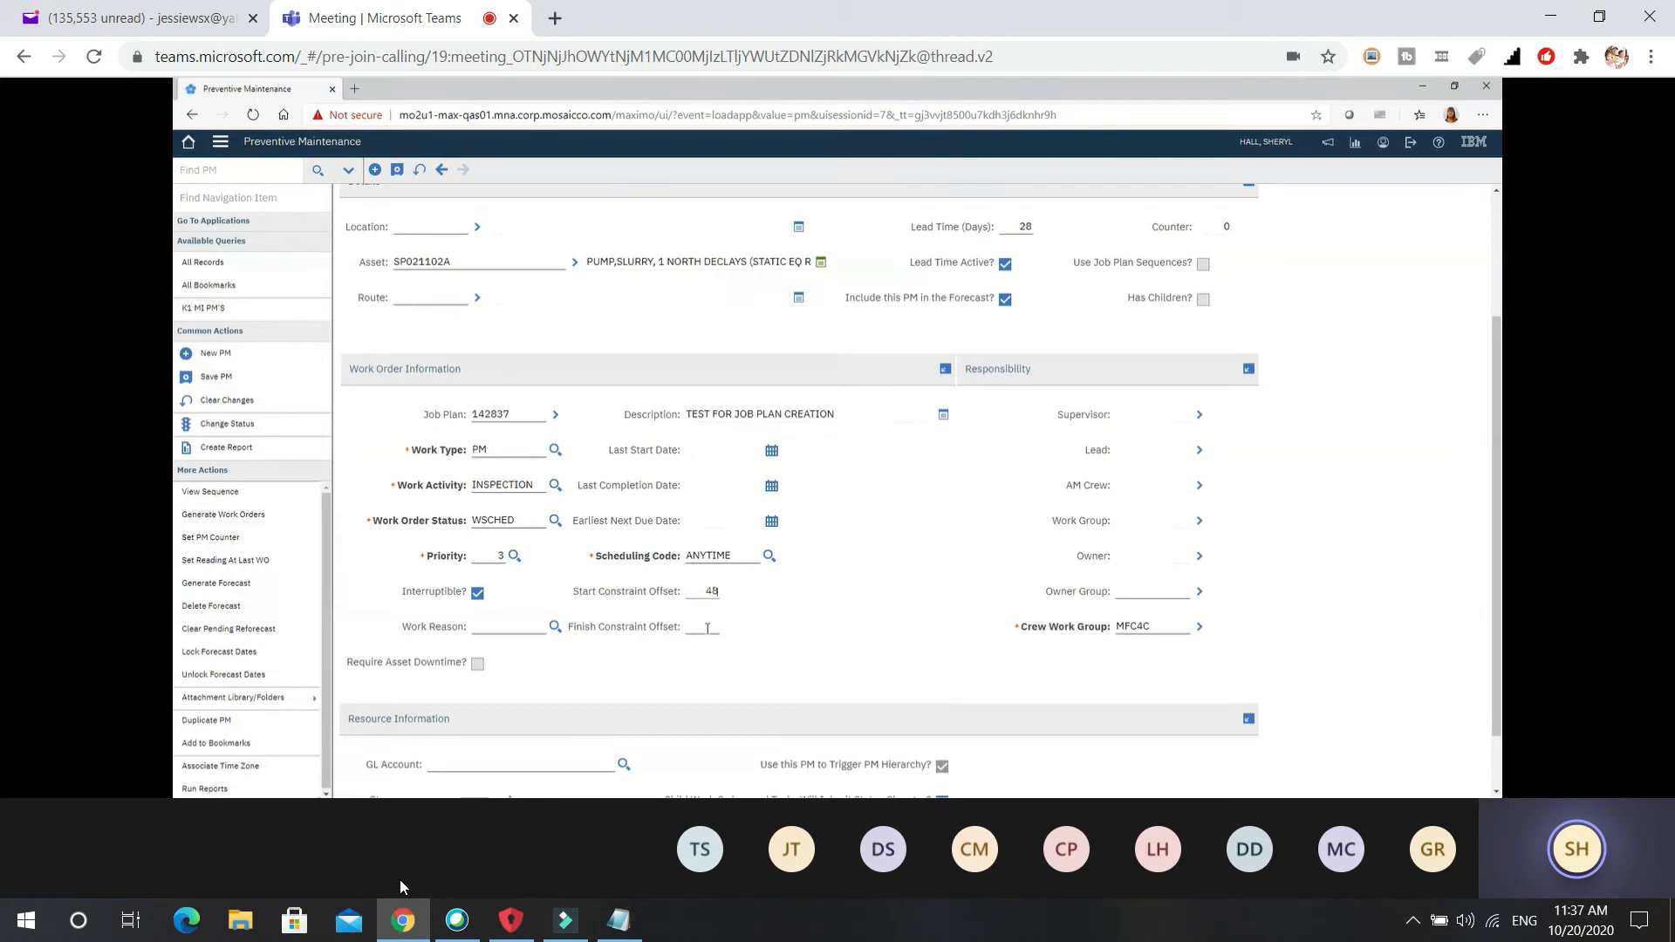
click(712, 626)
text(120)
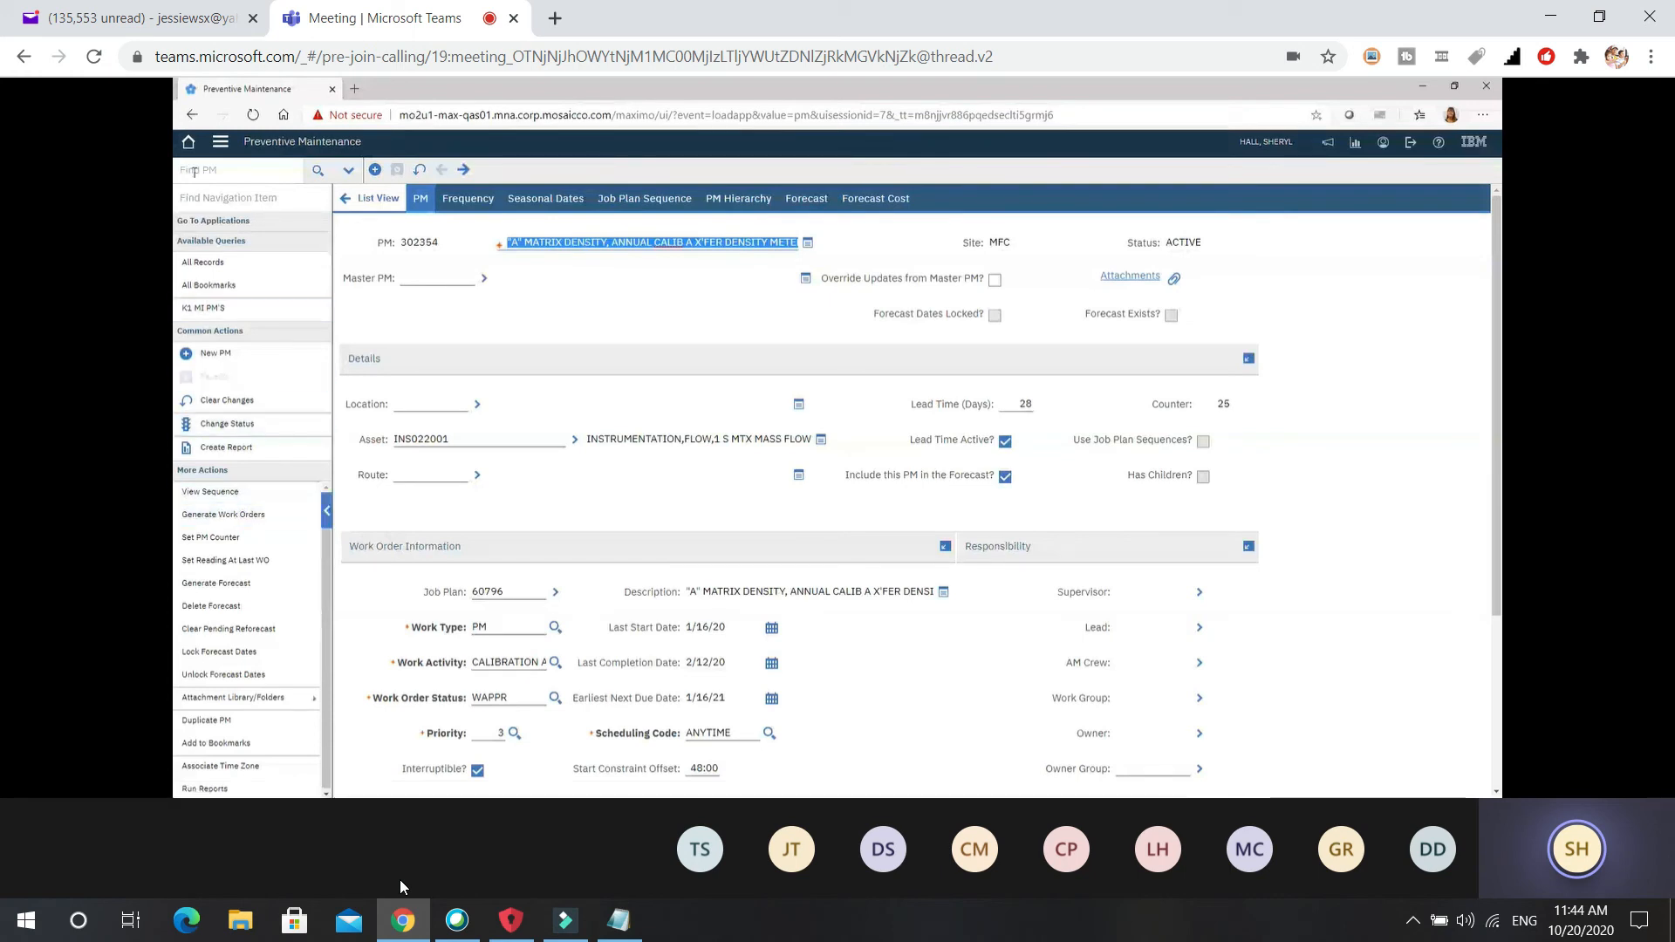
Go to Work Order Tracking (Oil) and show the full set of search fields.
click(221, 145)
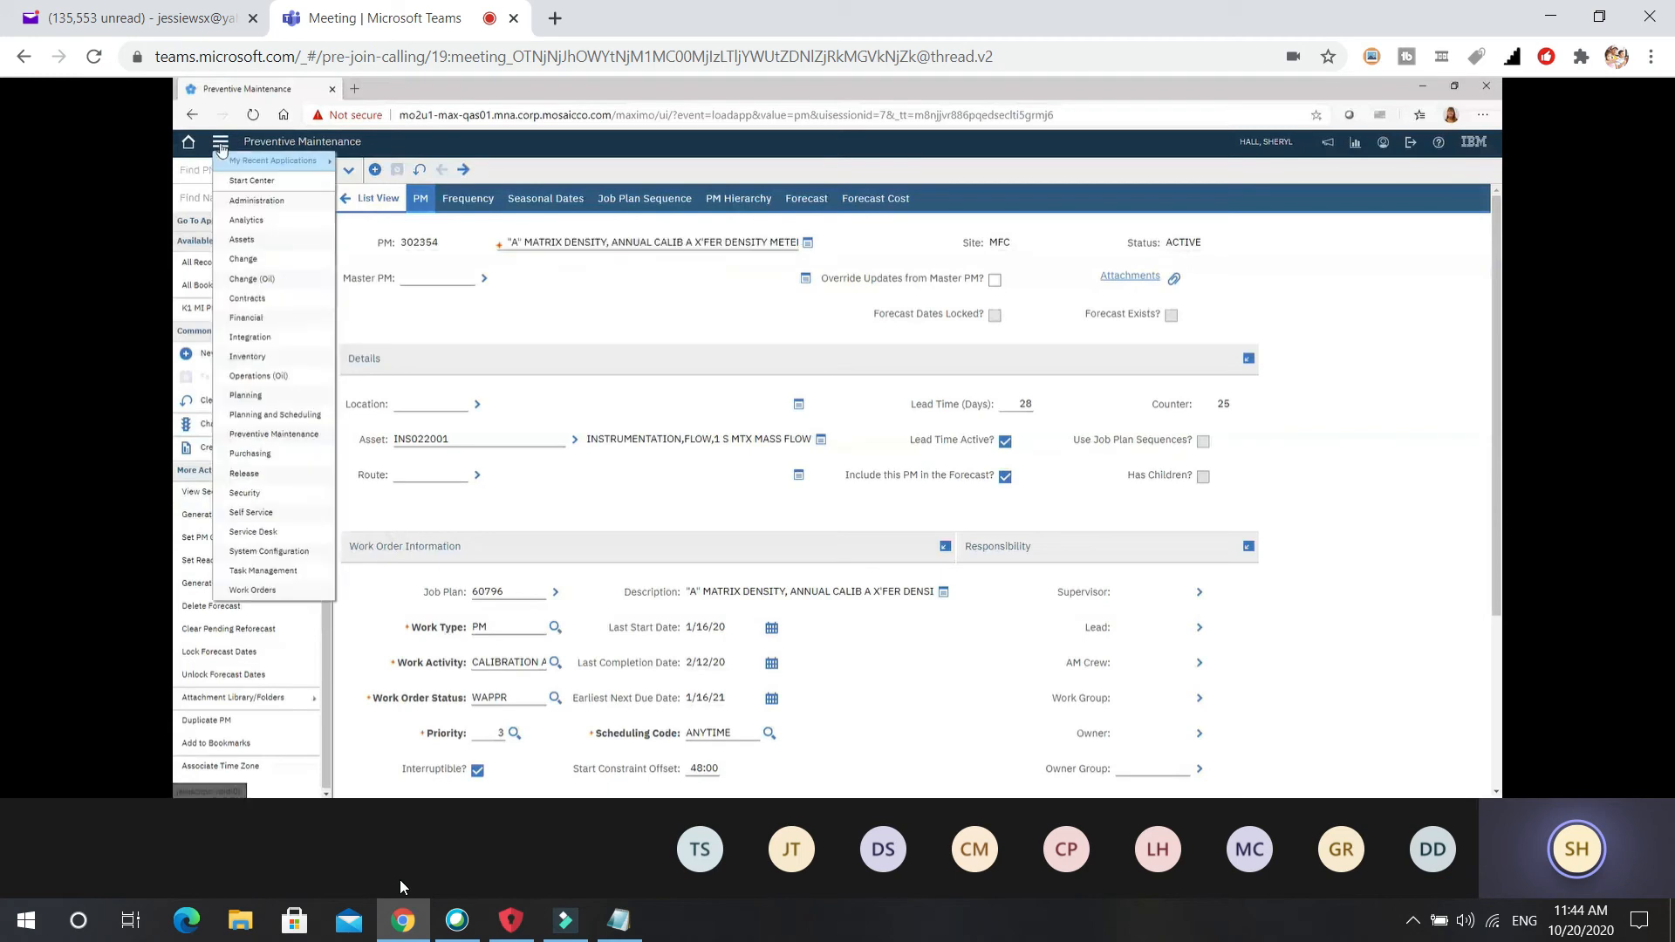
mouse_move(279, 161)
click(435, 290)
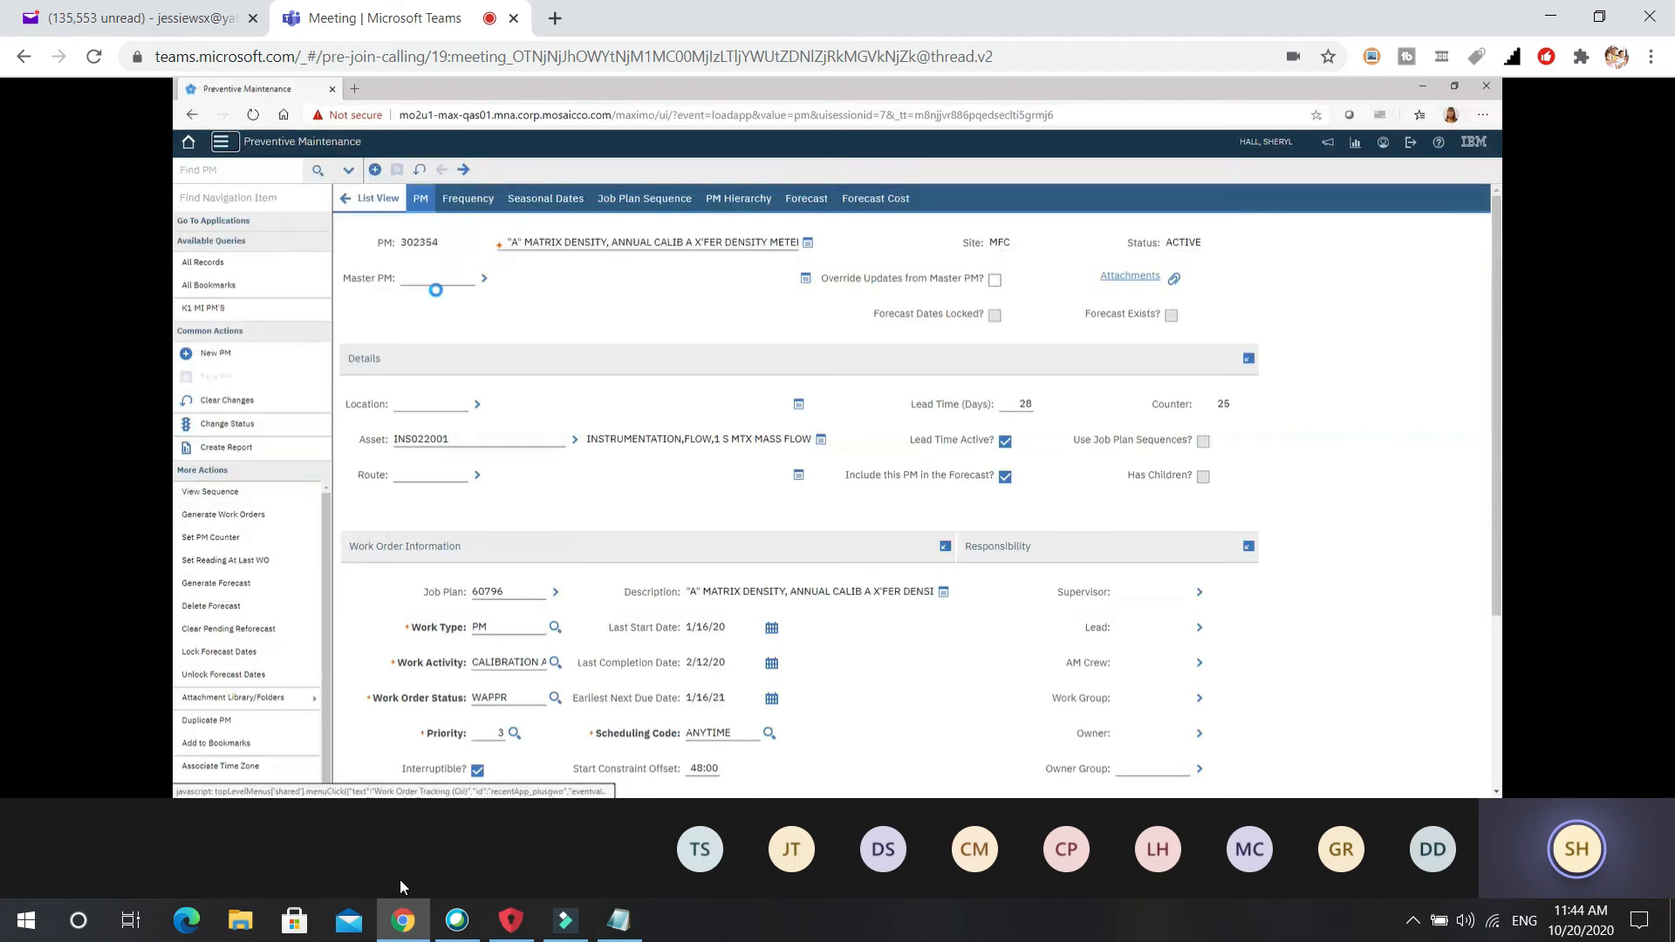
click(318, 172)
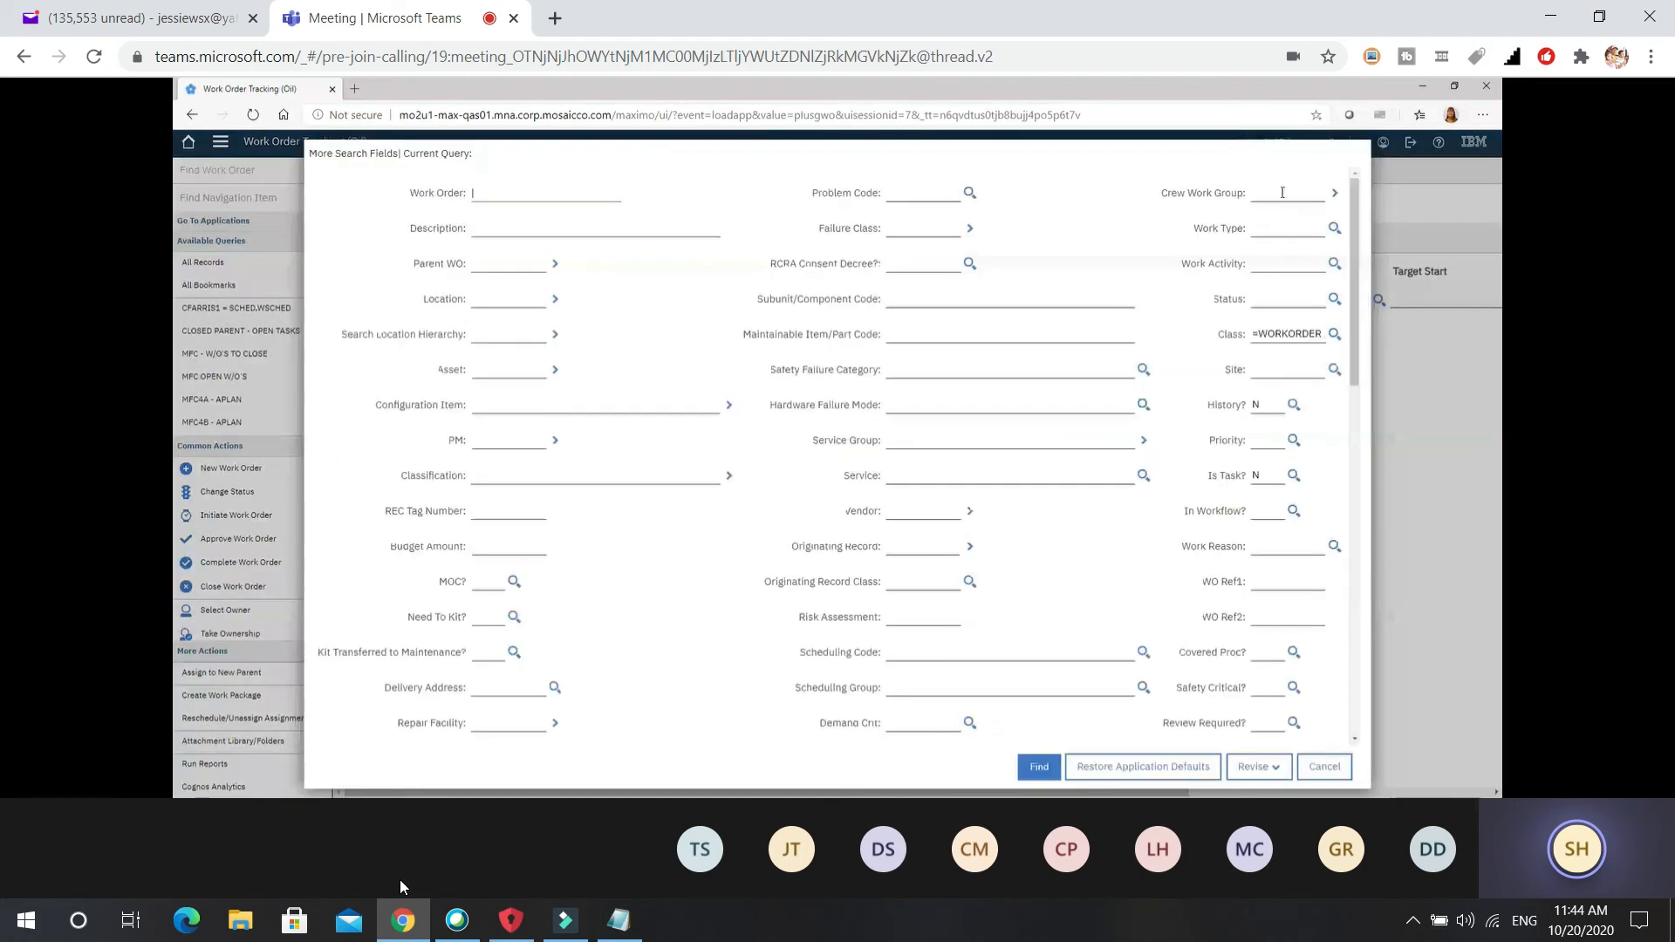
Filter on crew work group MFC4Q, PM, and the reported-by user ID.
click(1282, 192)
text(M)
text(FC4Q)
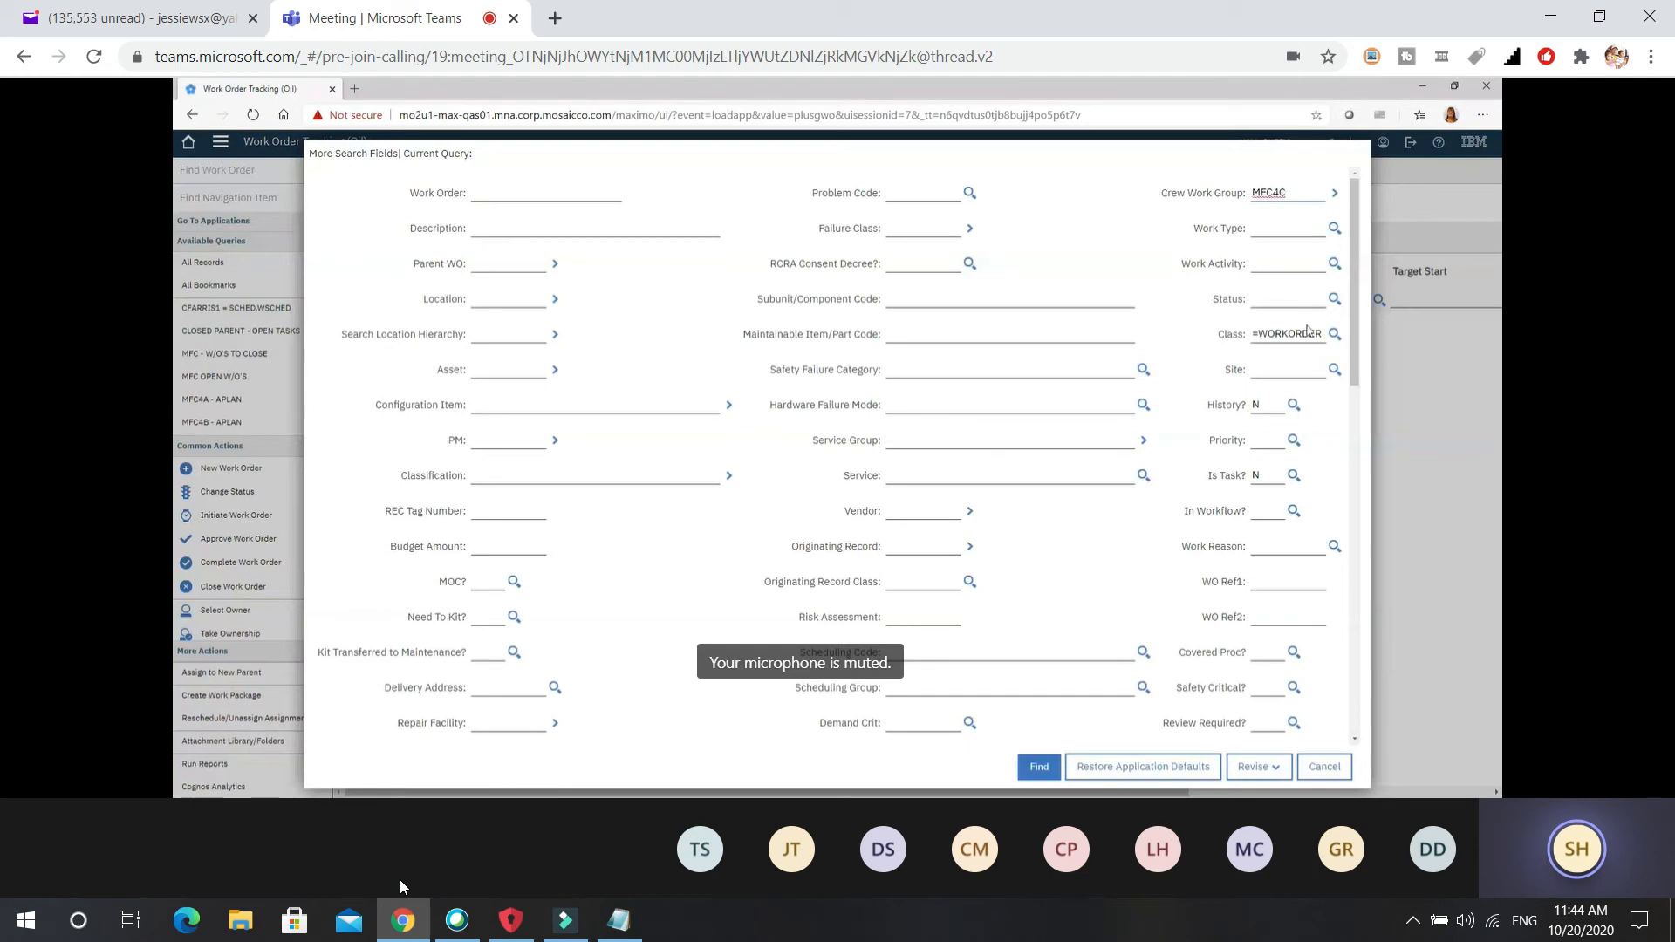
click(1285, 300)
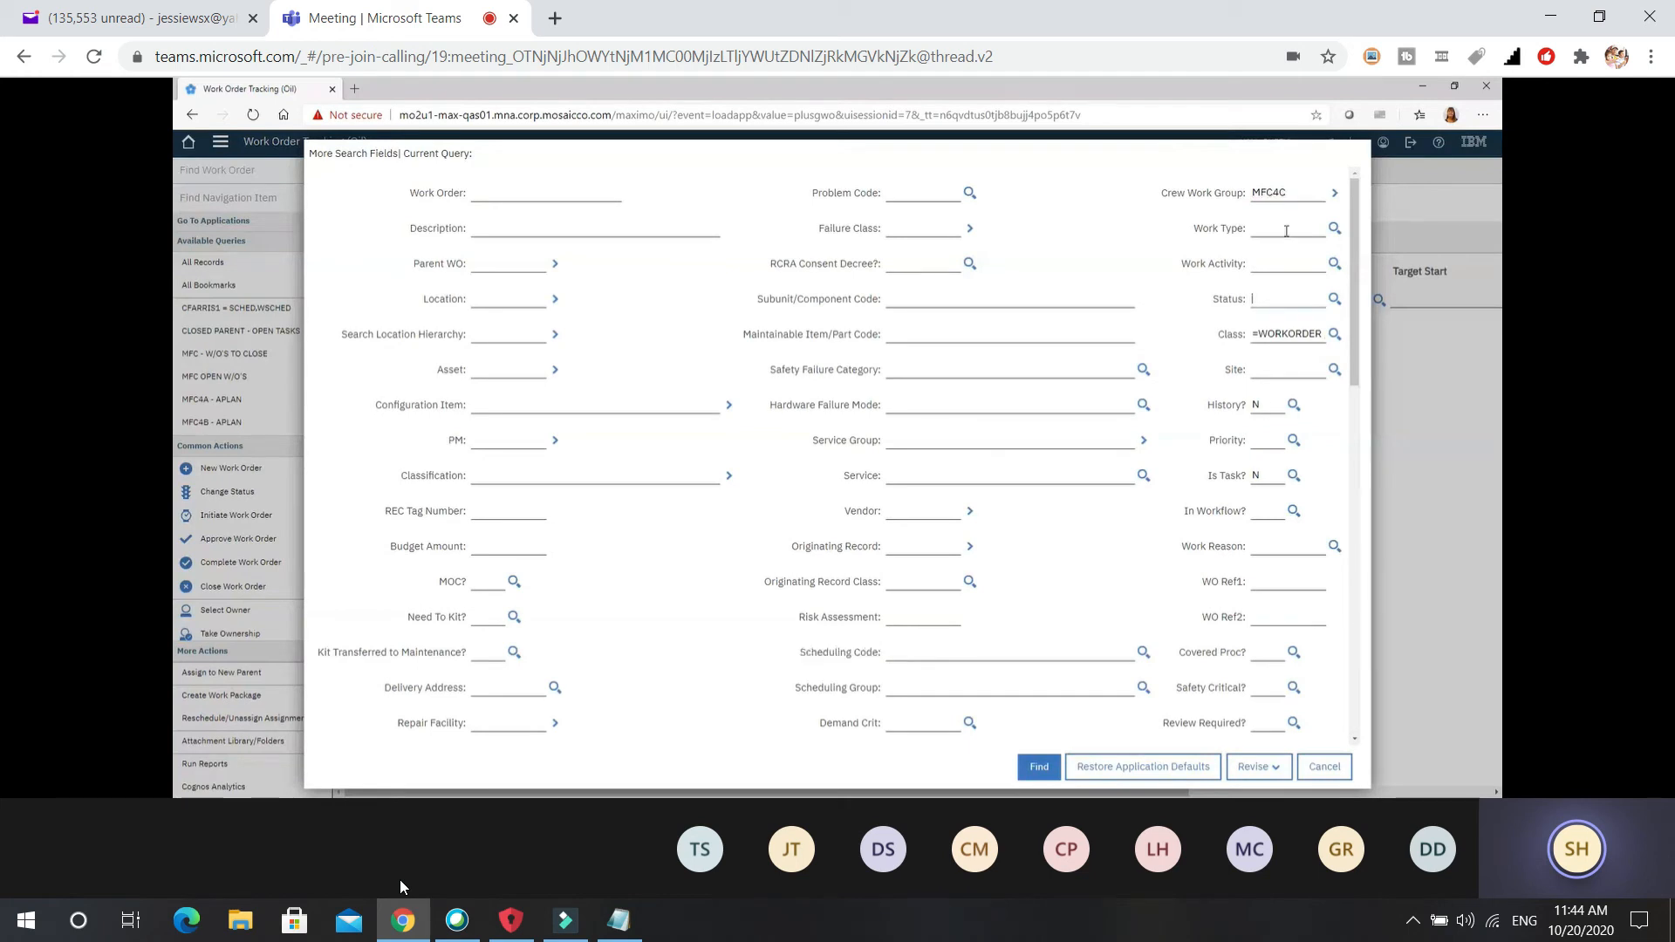
text(PM)
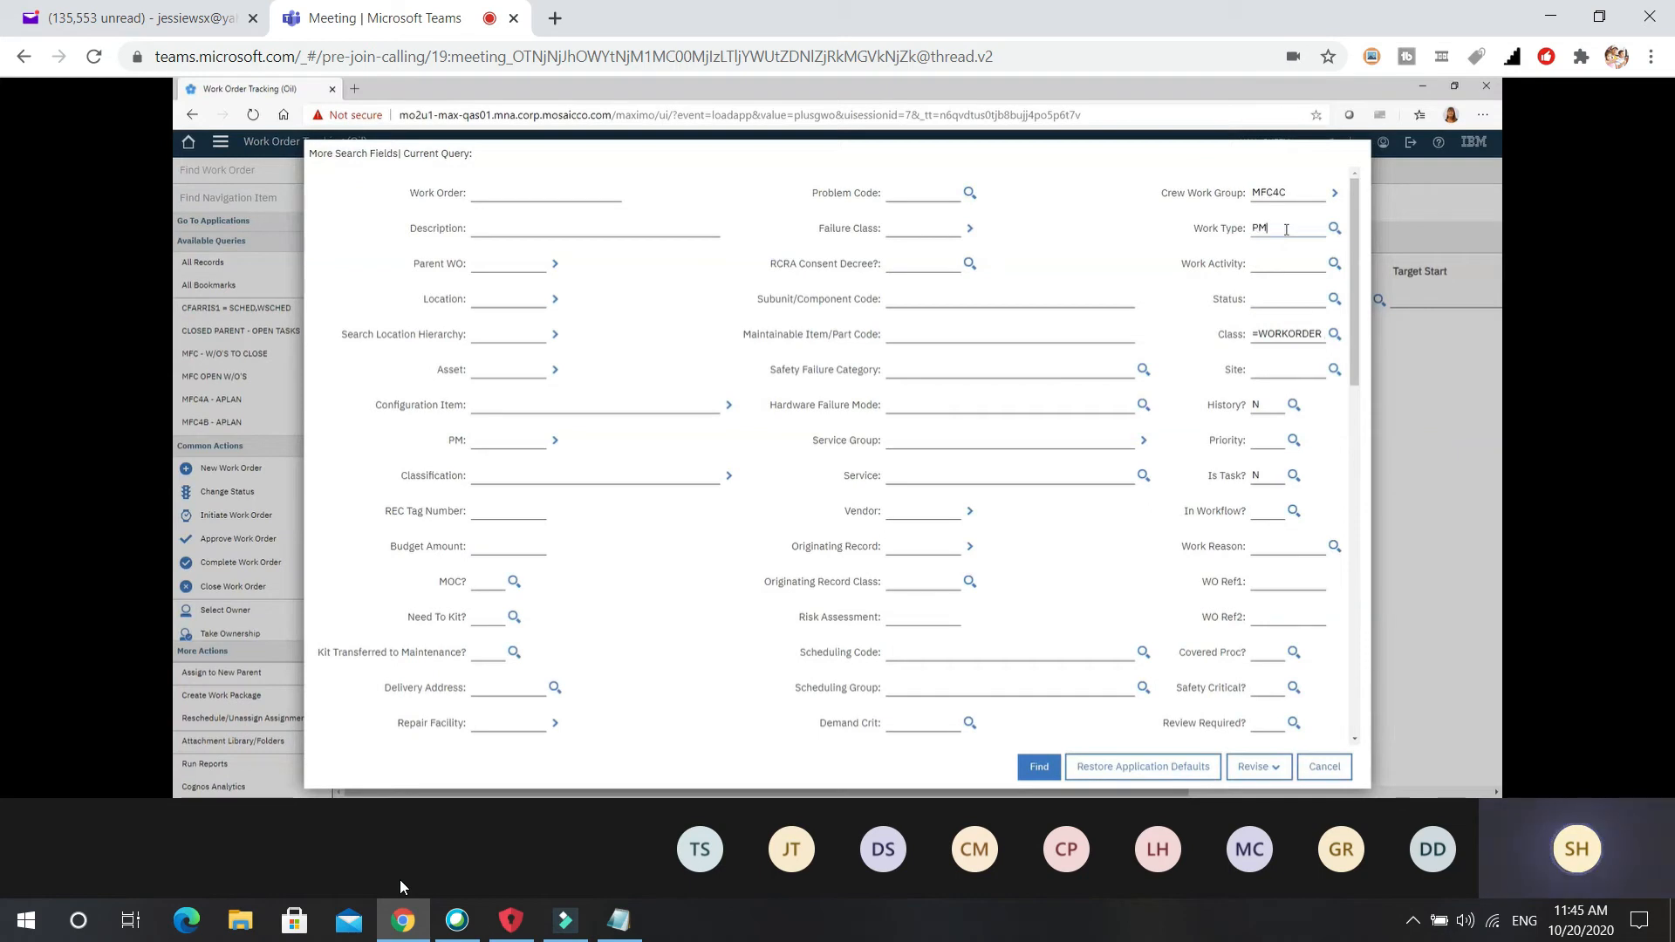
scroll(1342, 455, down, 5)
click(960, 501)
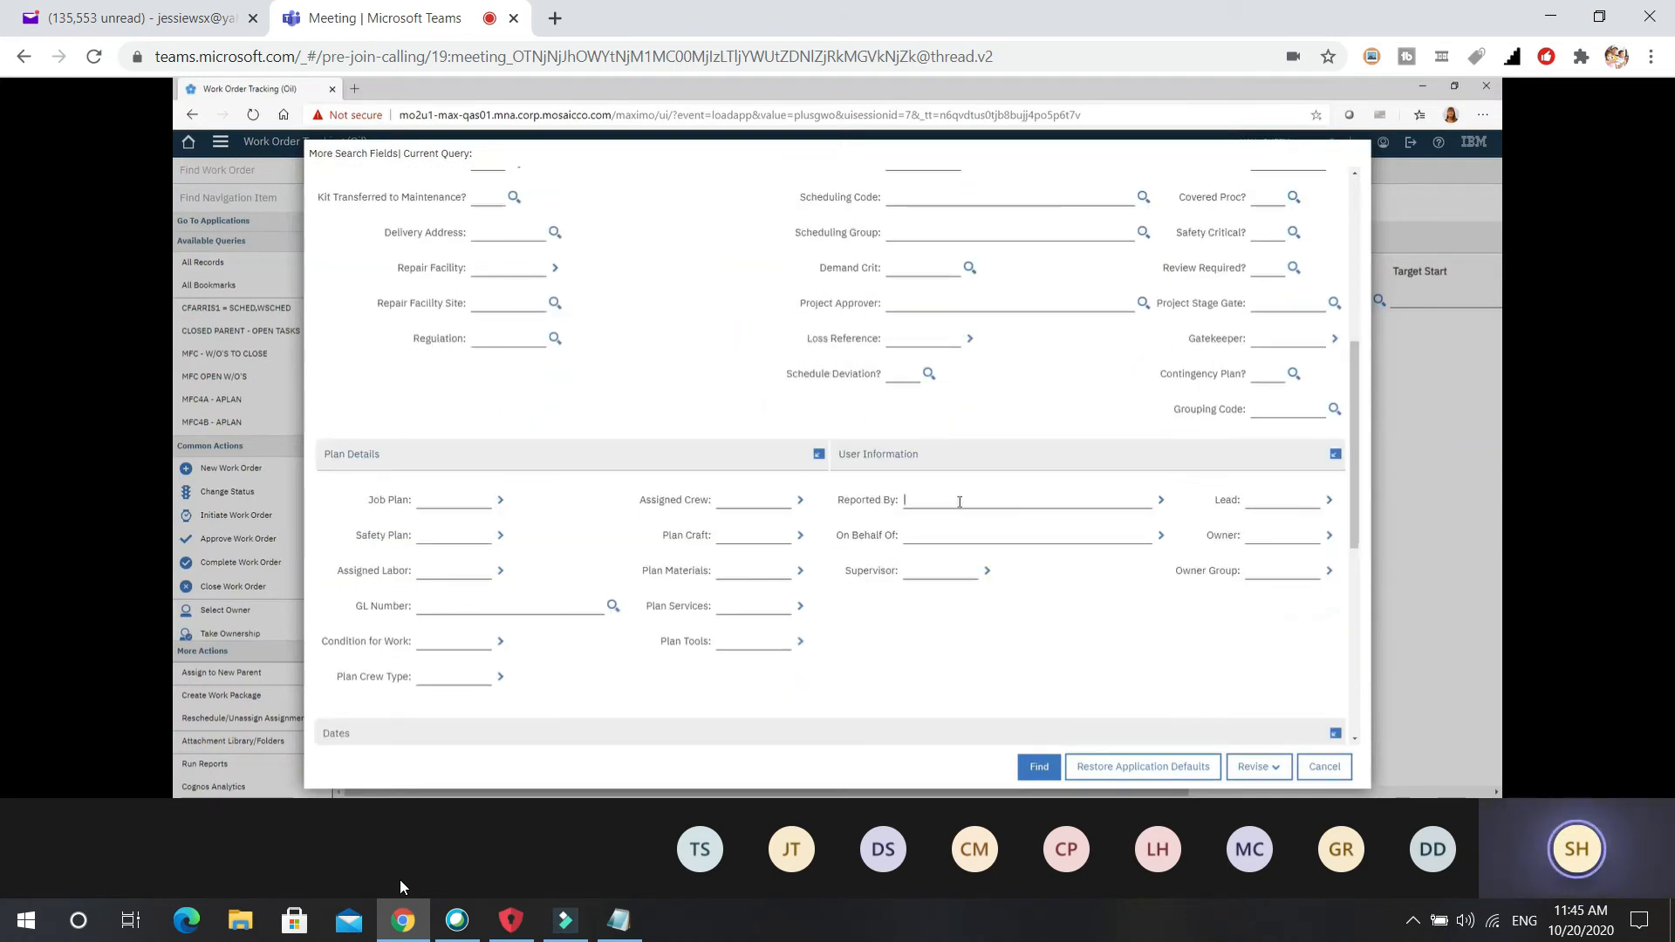
Set Reported Date from 10/20 to 10/20 and run the search.
scroll(1352, 515, down, 3)
click(581, 521)
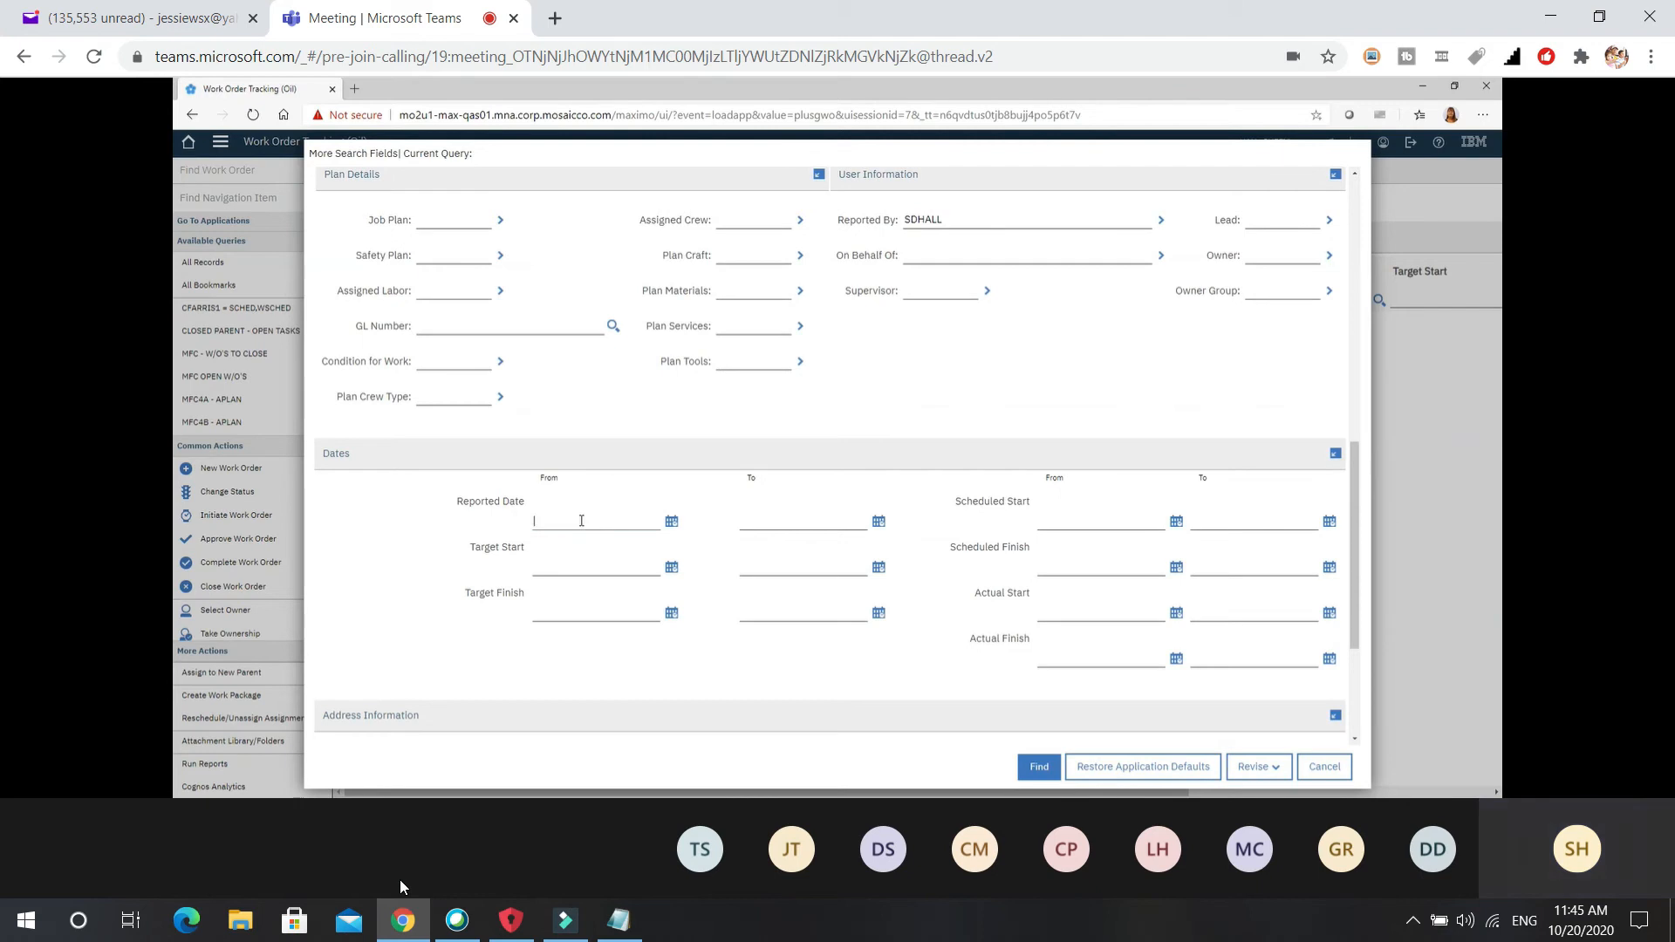
text(10/20)
key(Tab)
text(10/20)
key(Return)
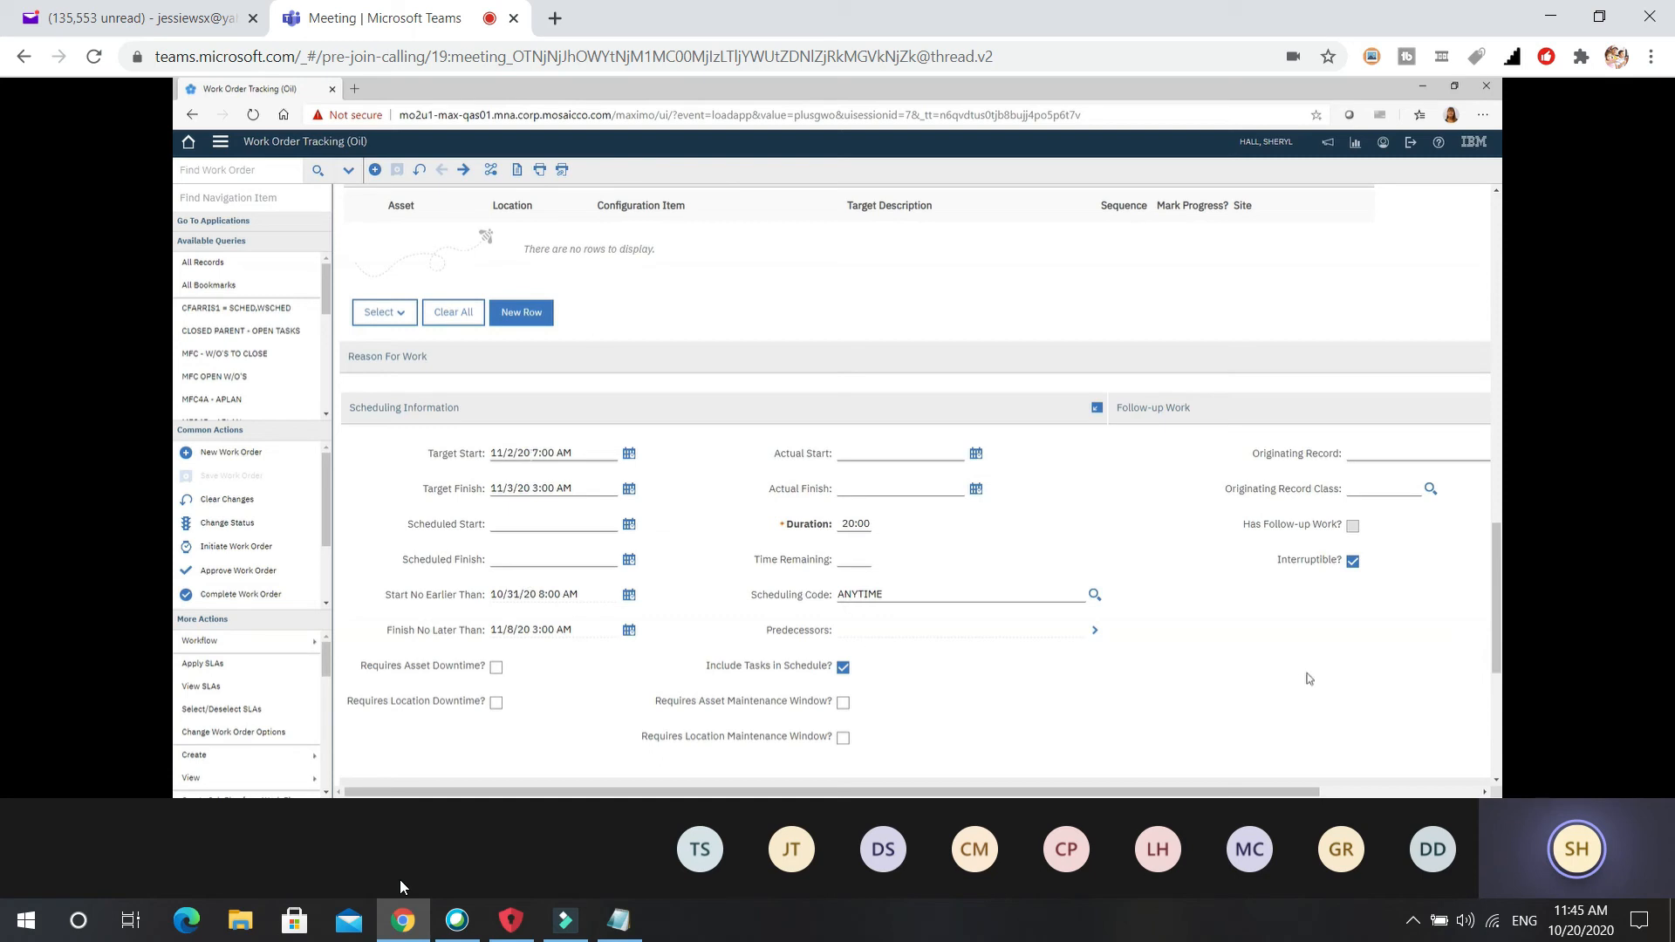
Scroll the found work order down to its assets list and Scheduling Information section.
drag(1496, 563, 1496, 475)
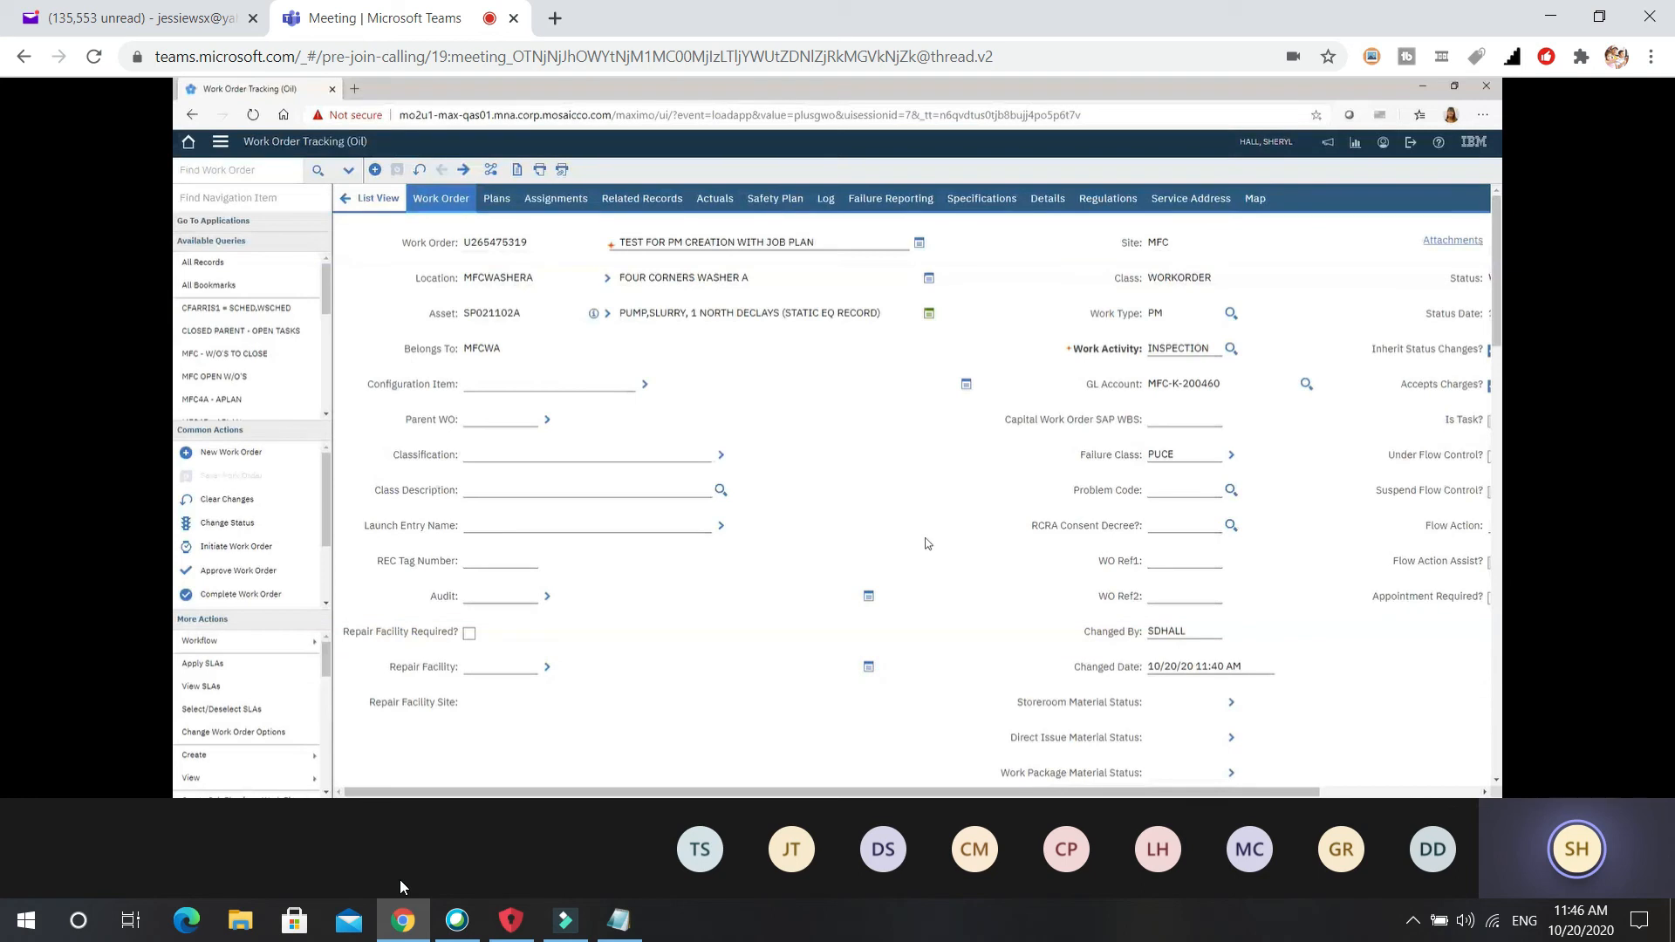
Open the application menu to reach My Recent Applications.
click(221, 144)
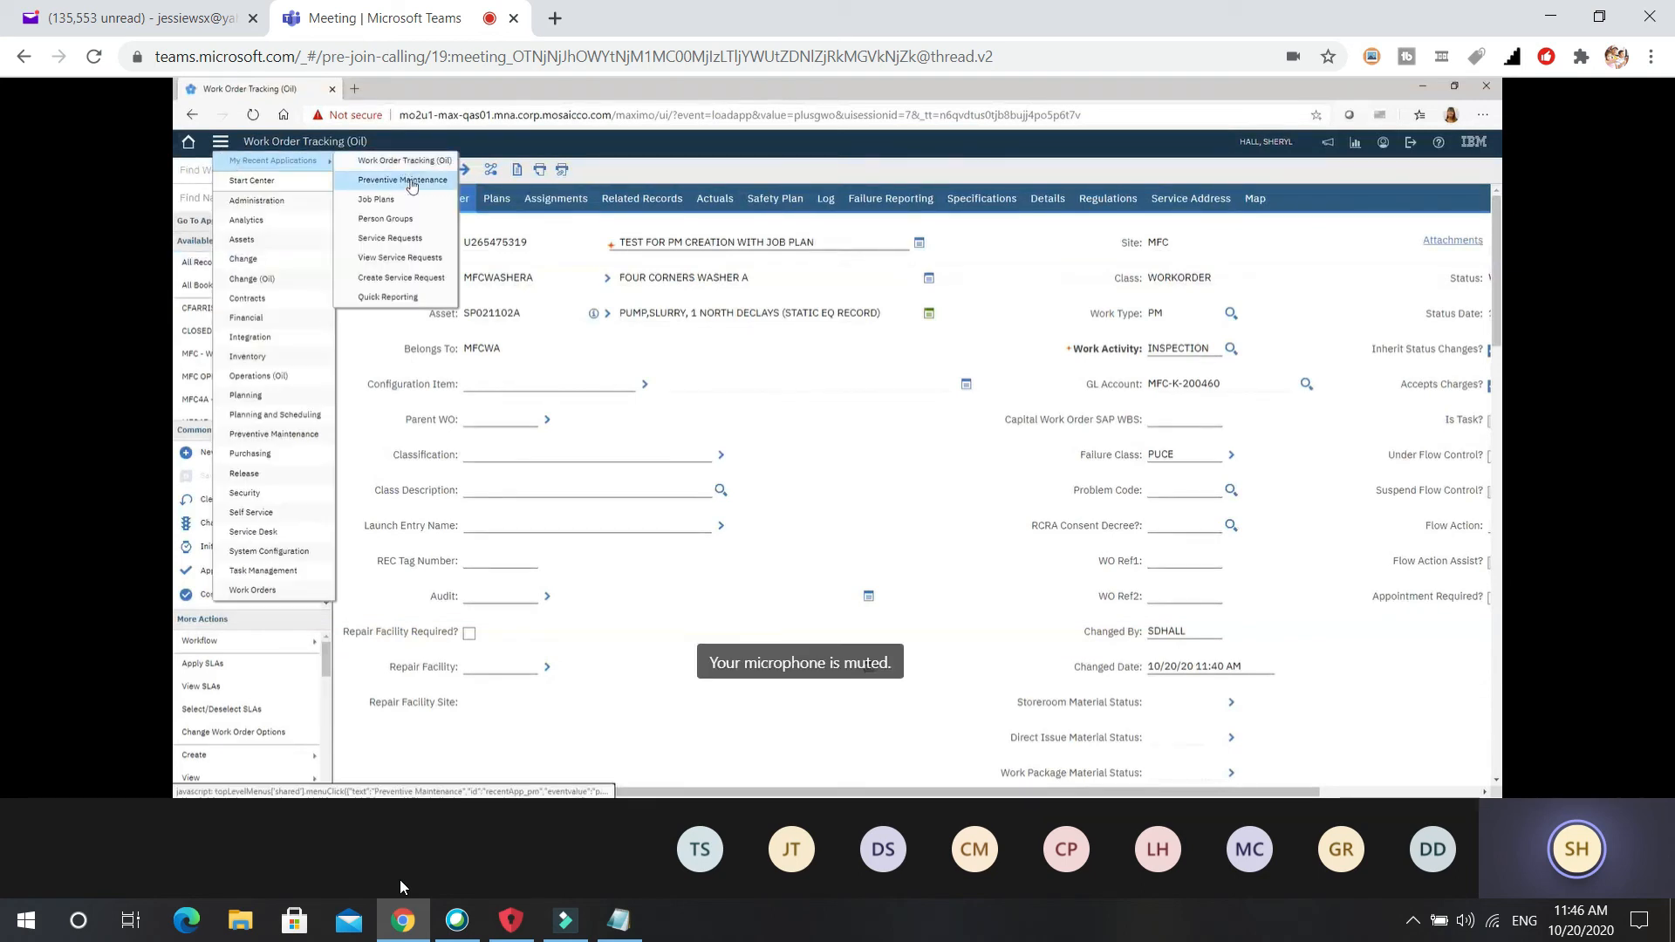
Switch to Preventive Maintenance from My Recent Applications, heading toward job plan 142841.
click(410, 180)
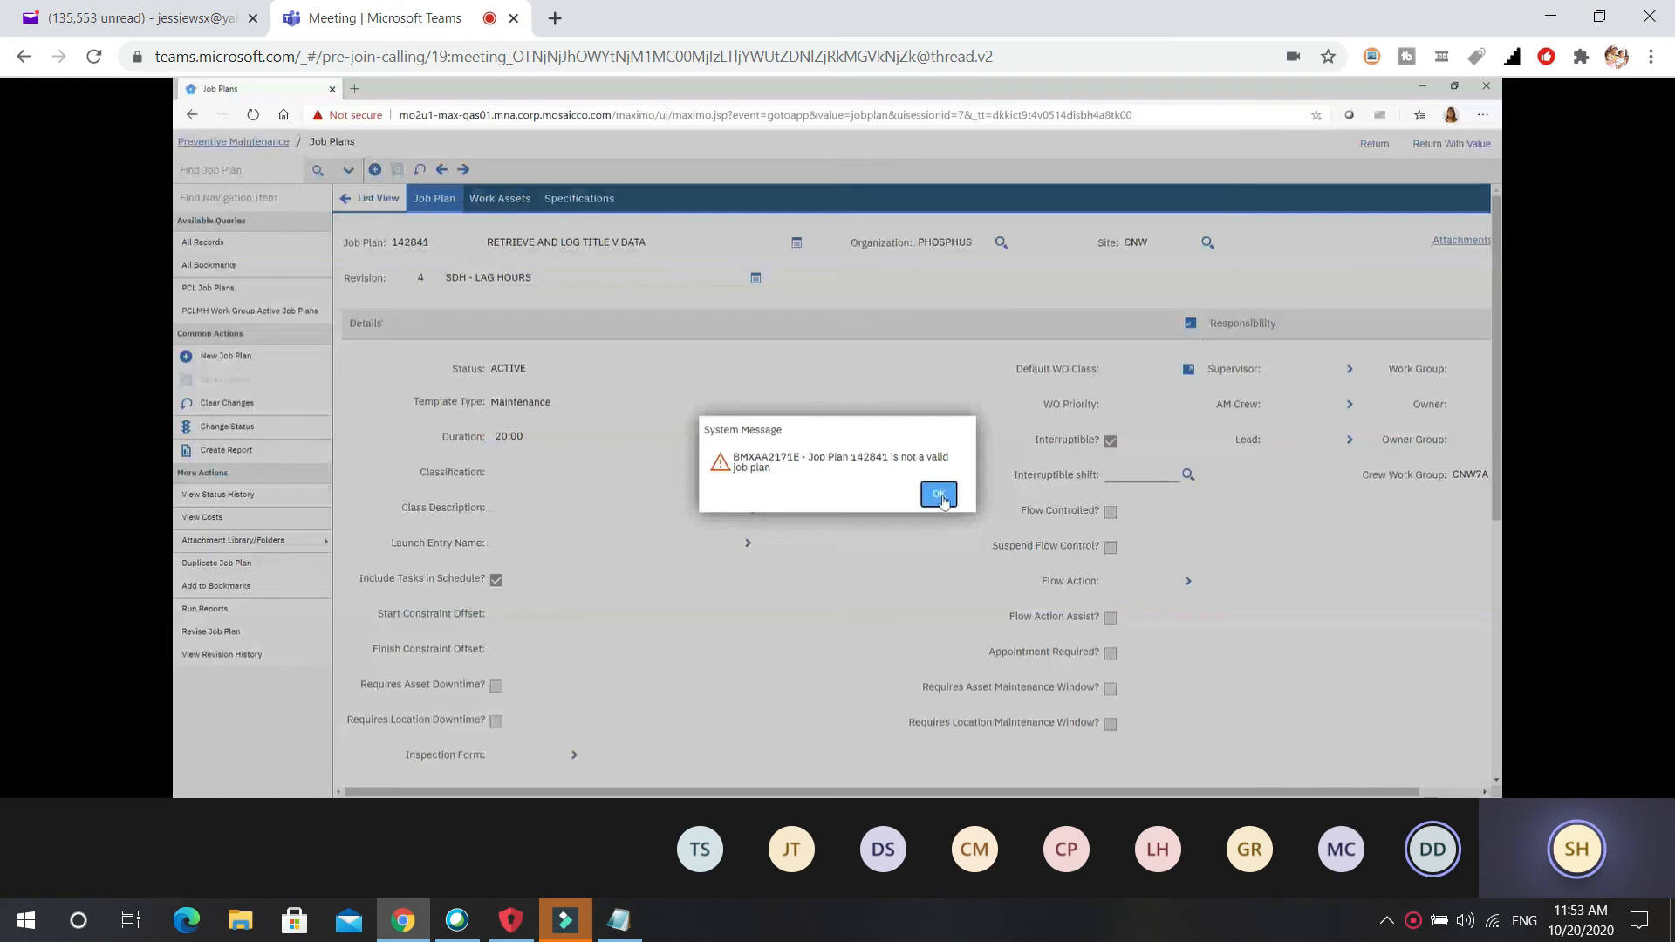
Acknowledge the BMXAA2171E message that 142841 is not a valid job plan.
click(939, 495)
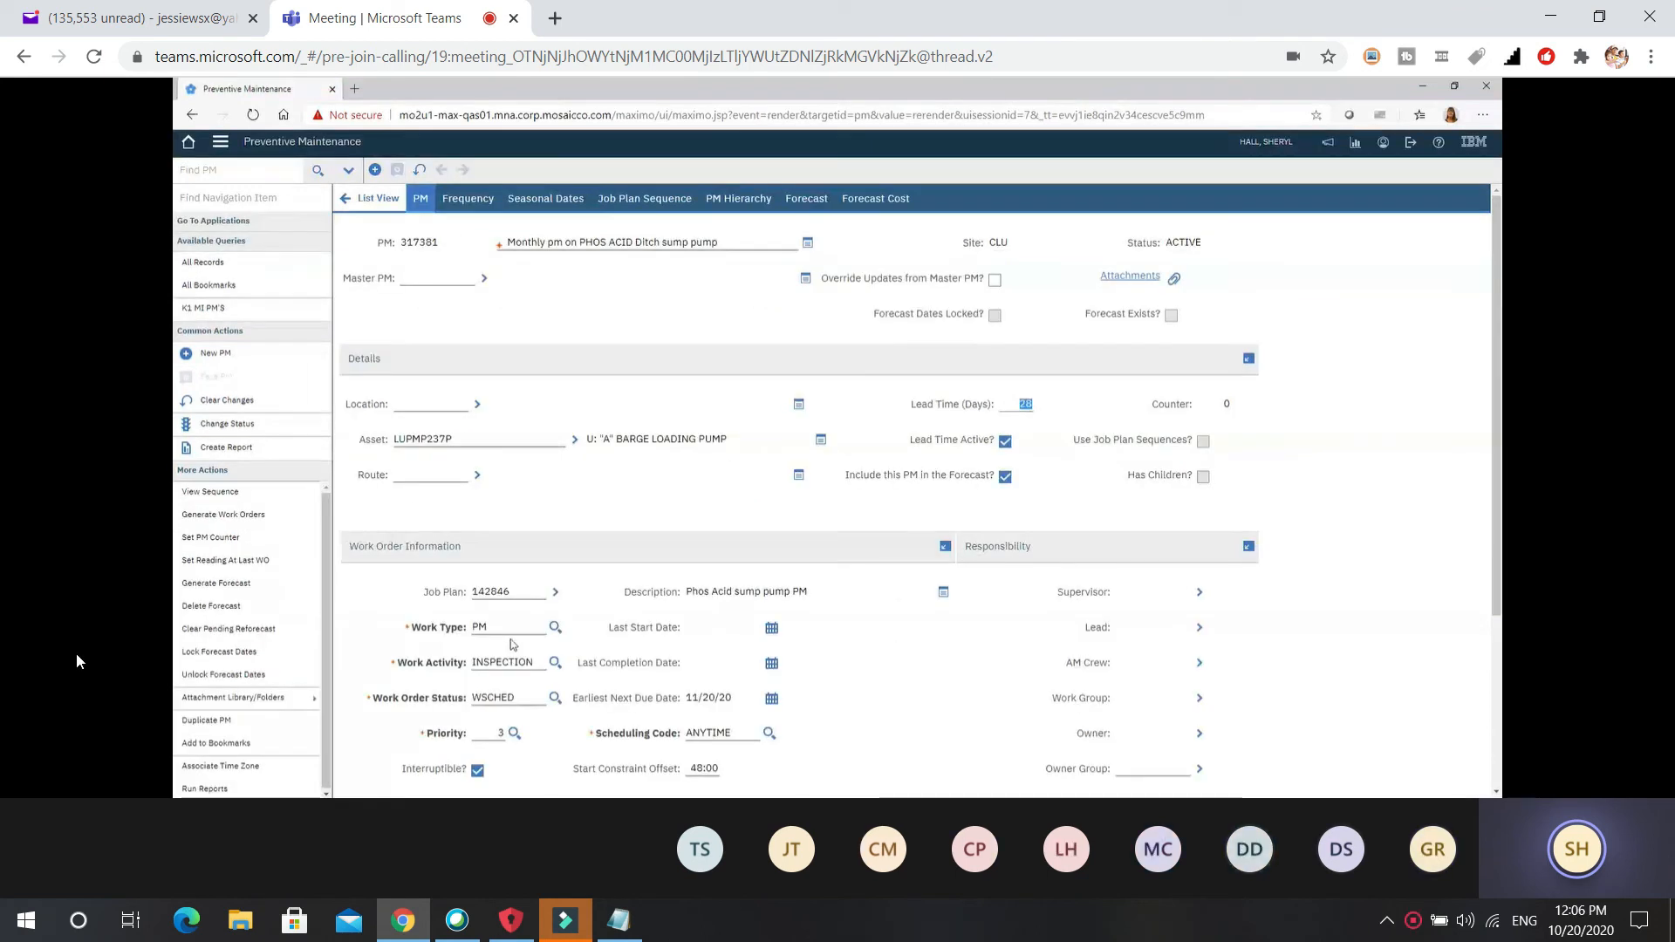
Select the WSCHED Work Order Status field on PM 317374, Test - PM.
click(522, 698)
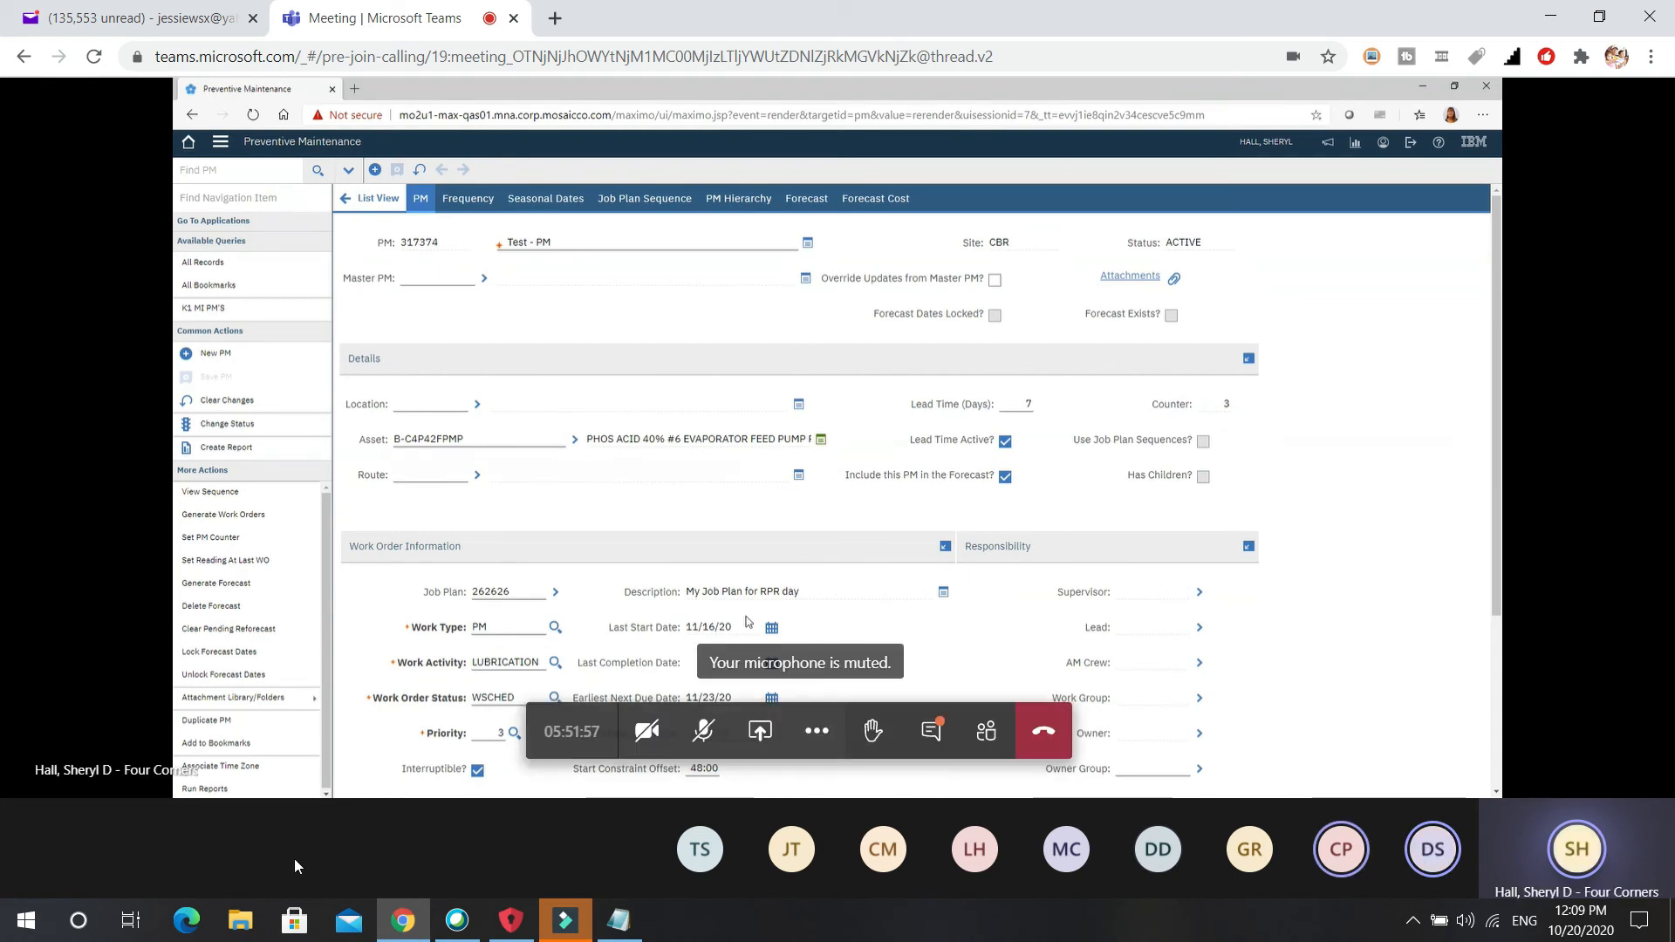
Add 317387 on a new line below 142847 in oct20practice notes and save.
click(621, 920)
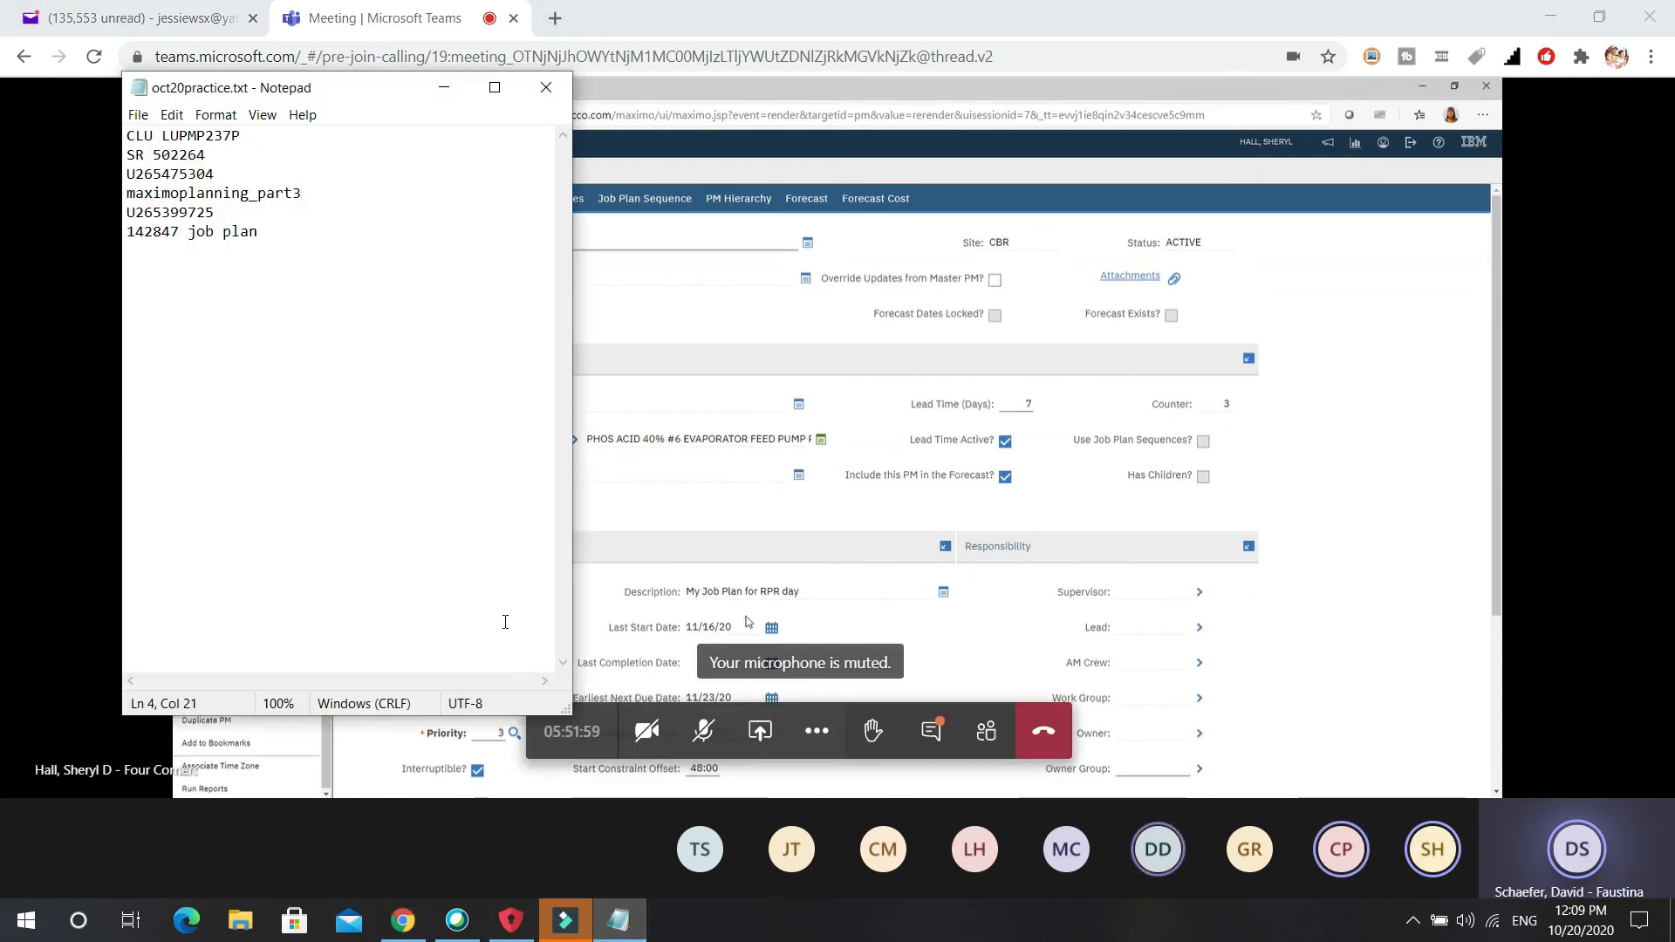
click(262, 233)
key(Return)
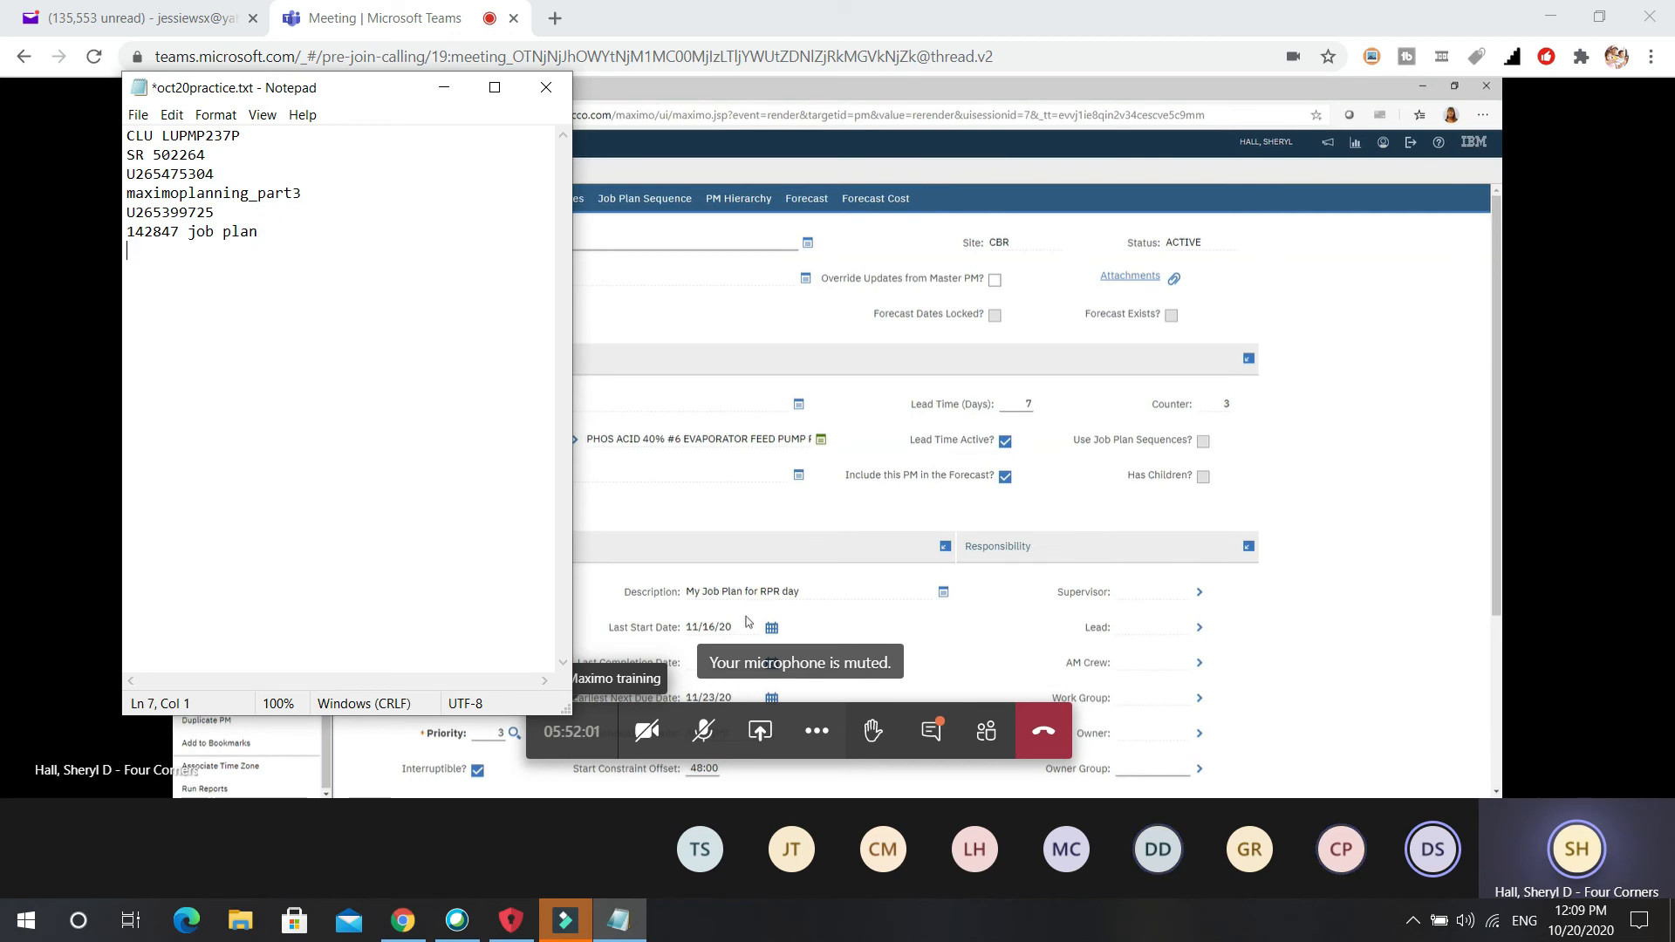
text(3)
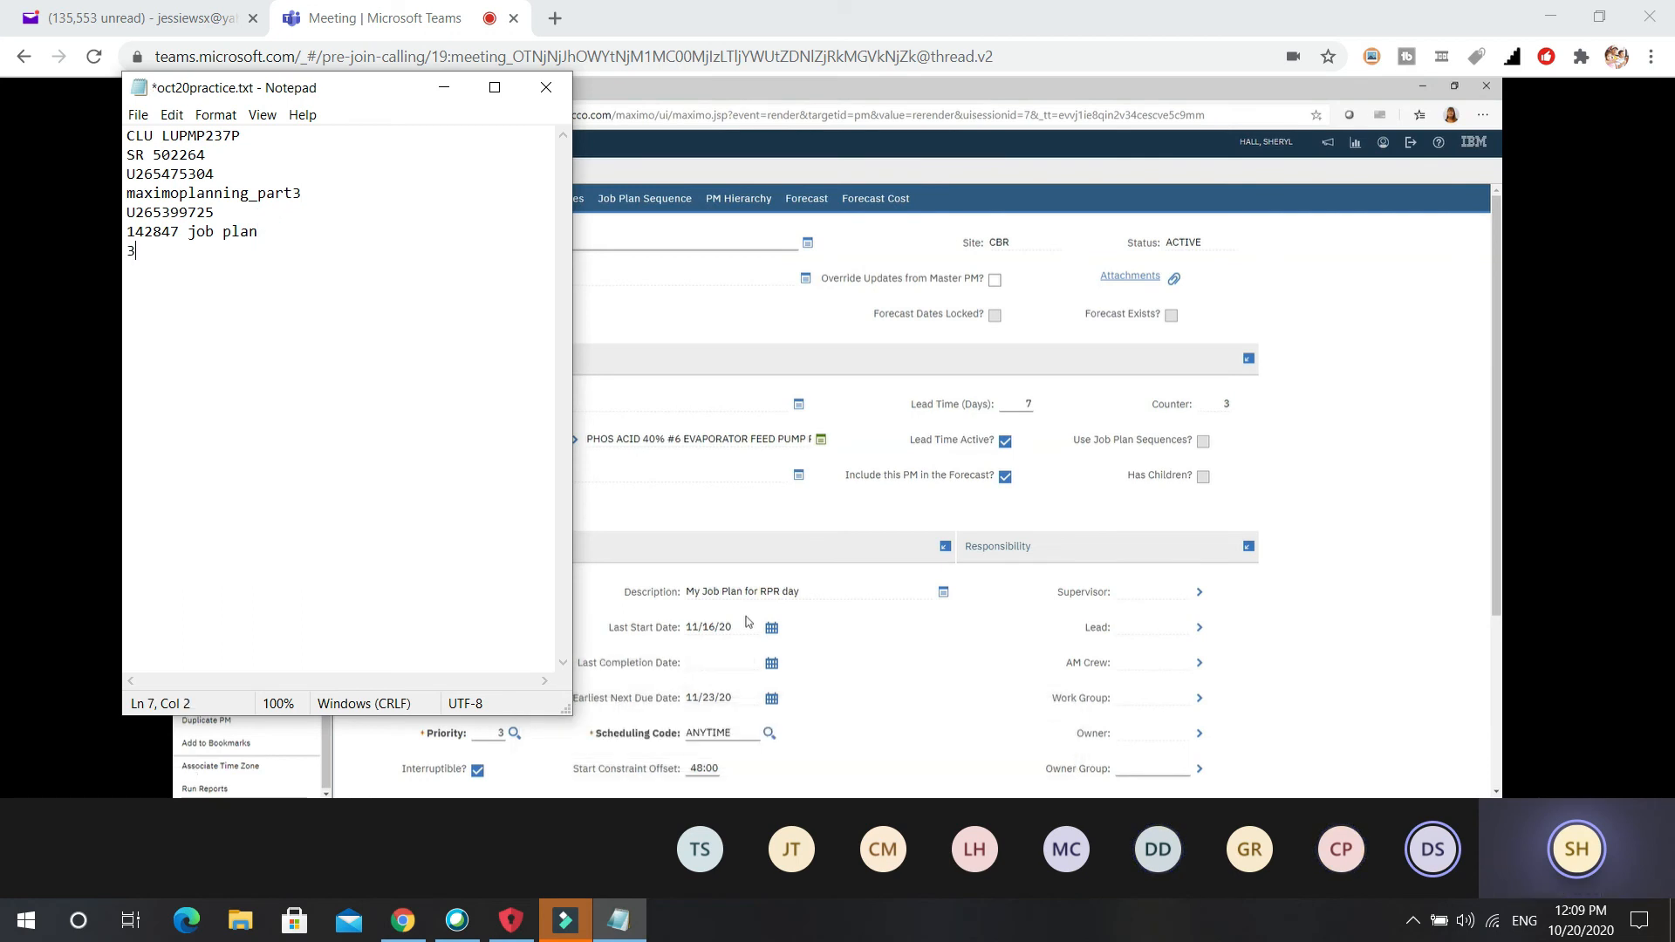
text(17)
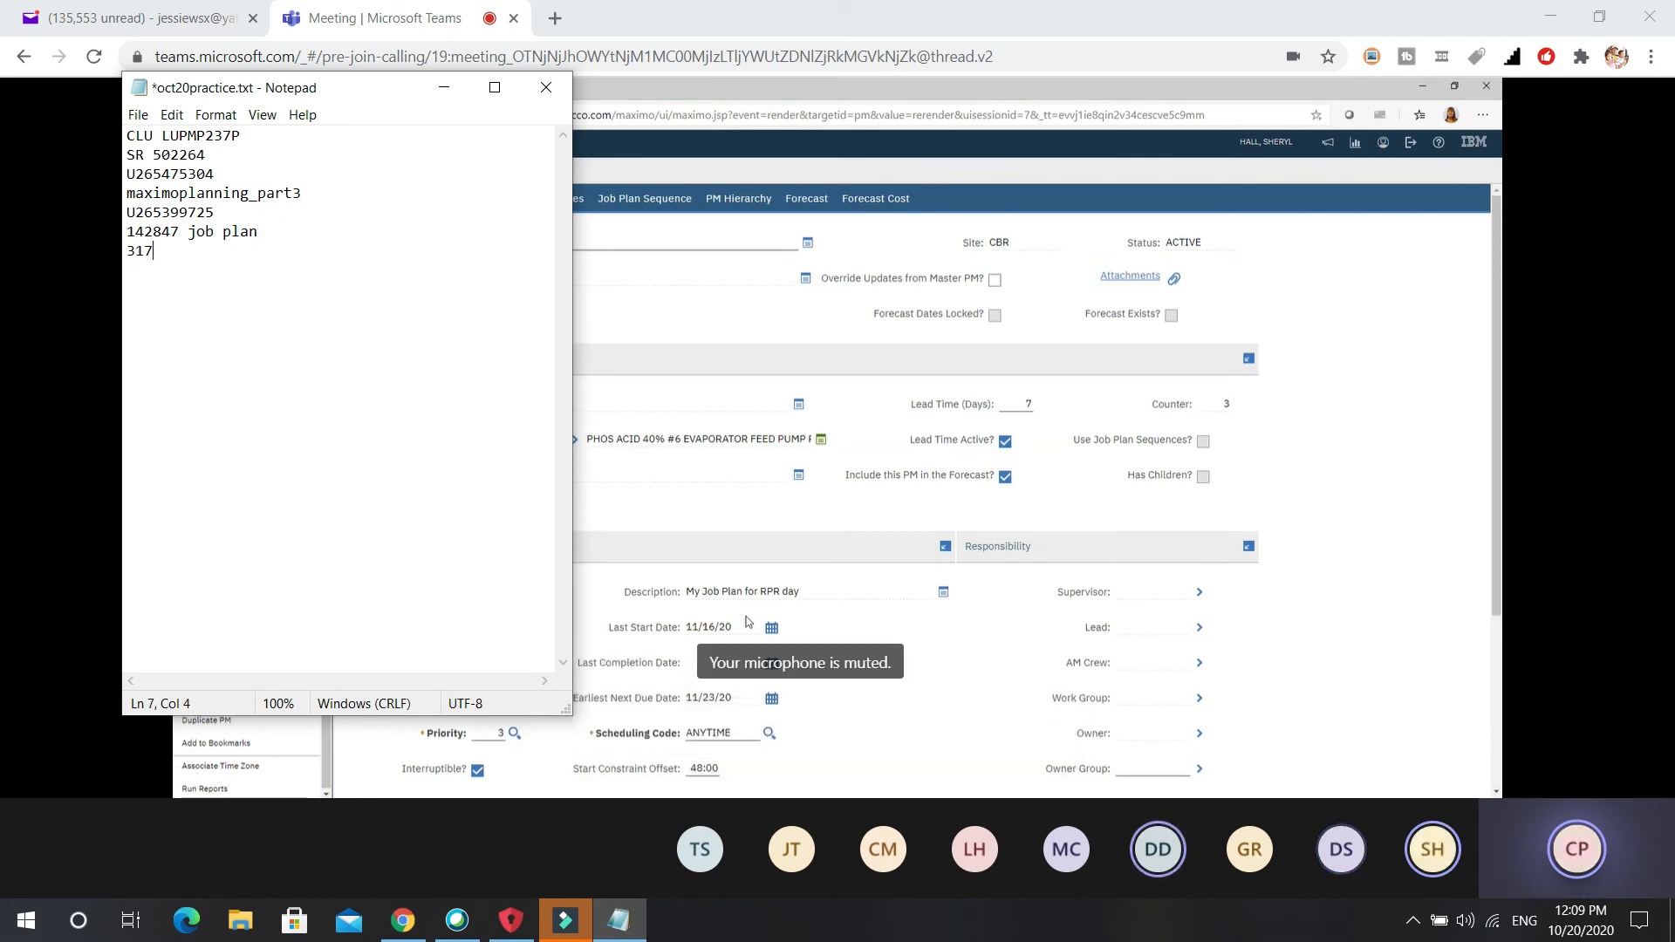
text(387)
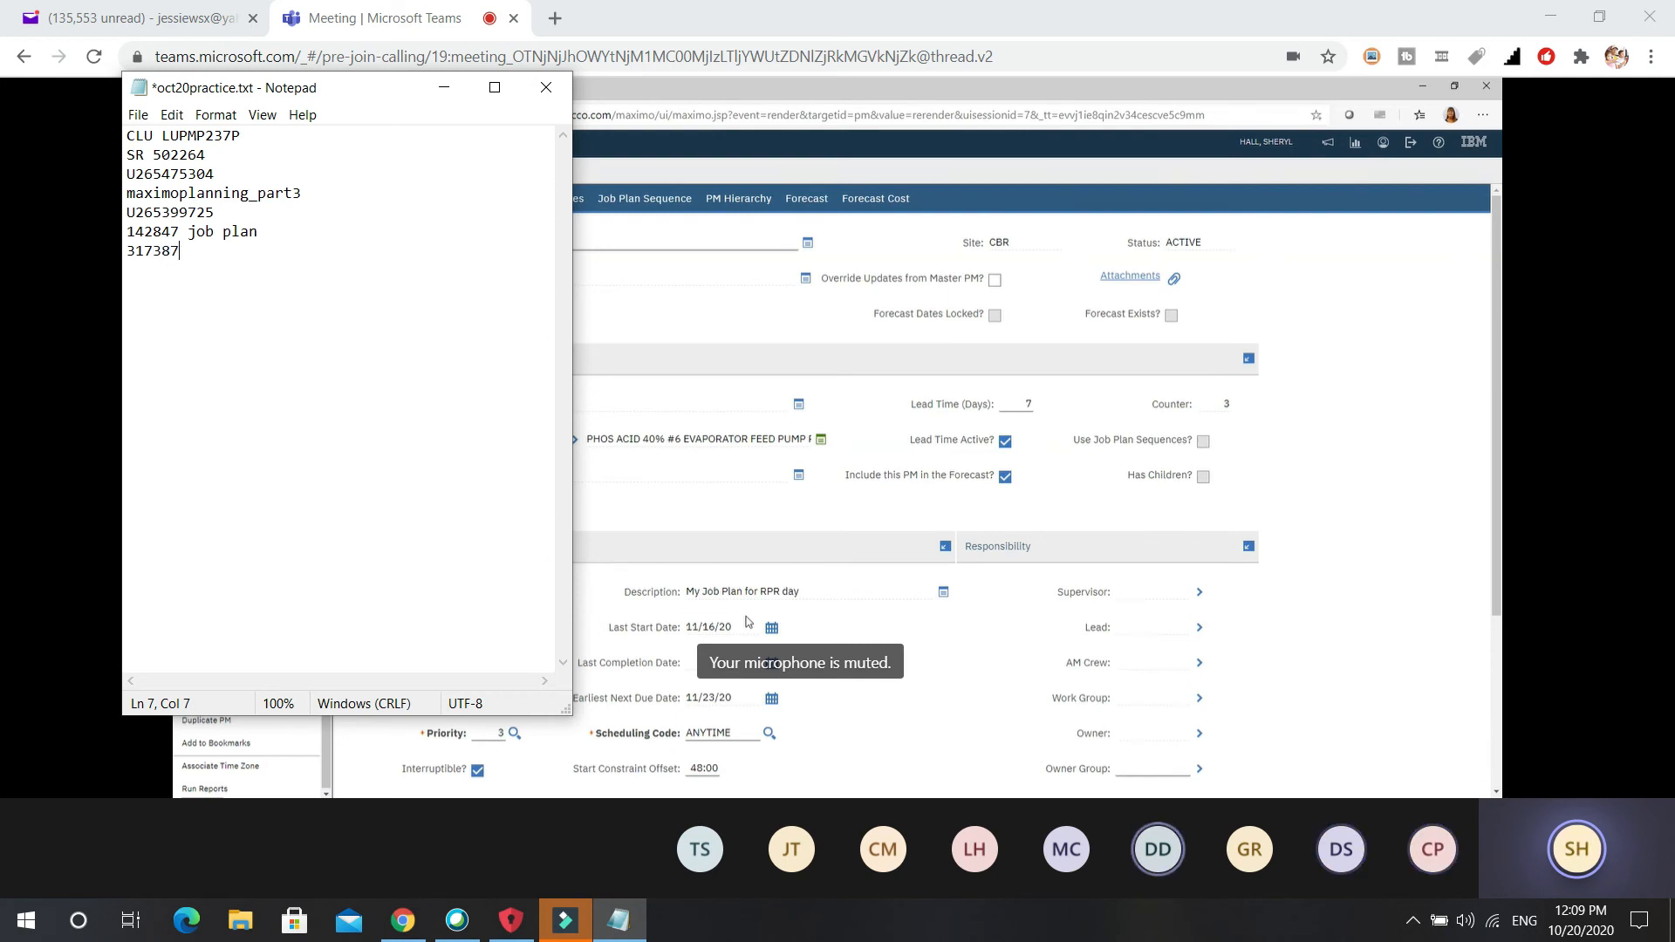
click(138, 115)
click(169, 202)
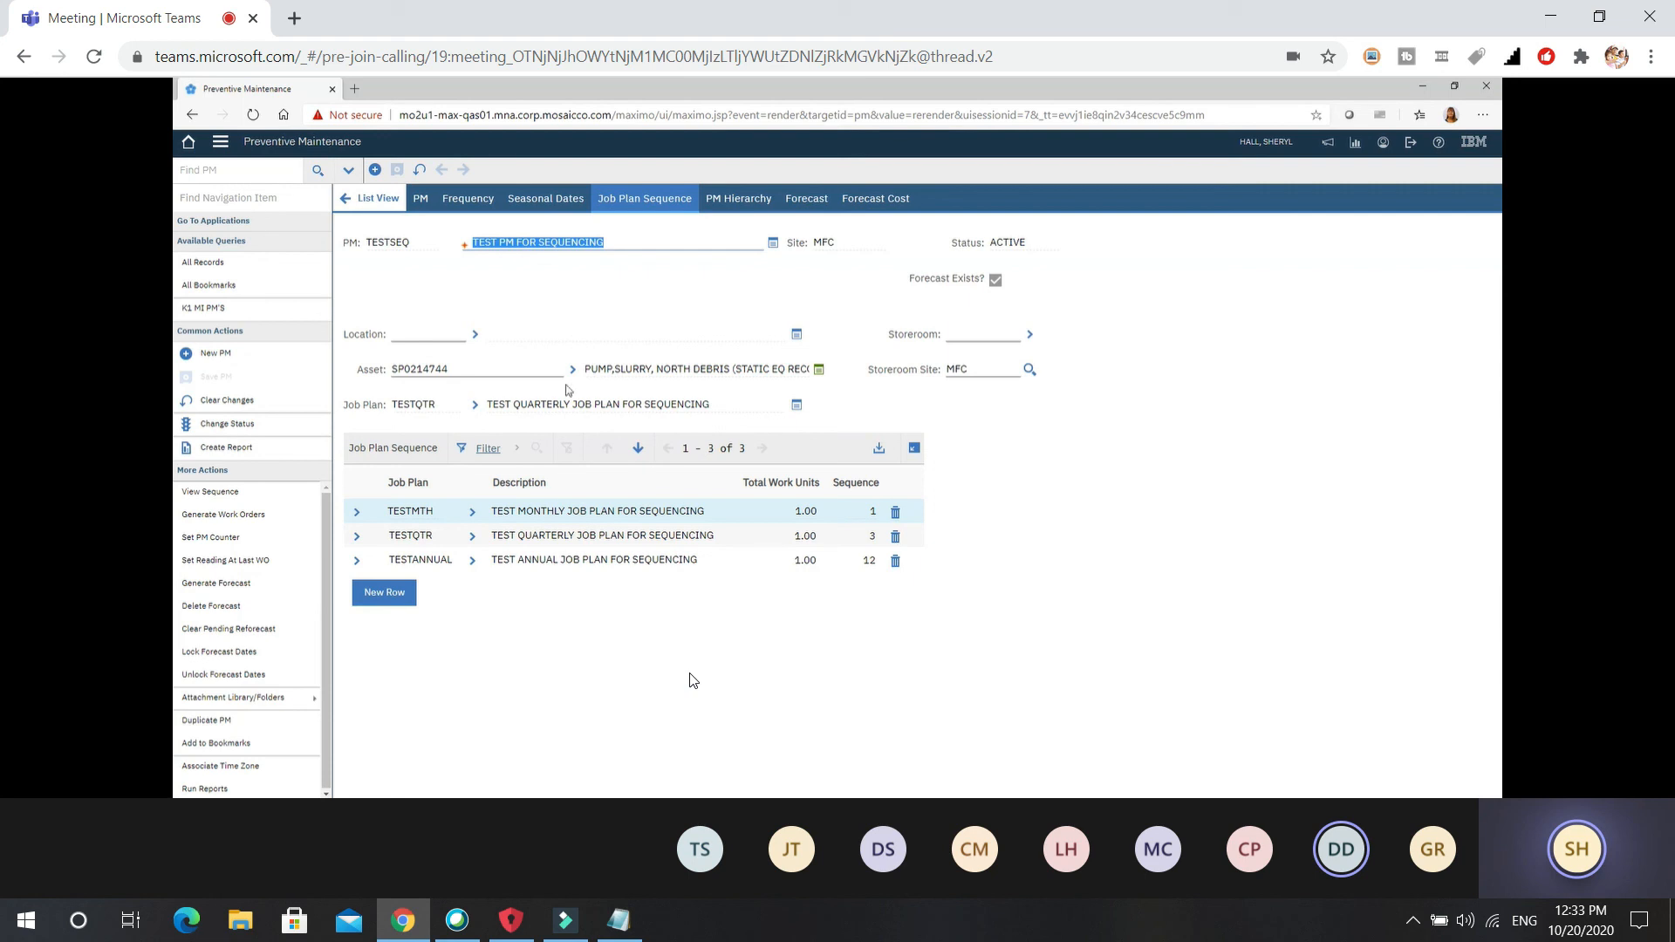
View TESTSEQ's job plan sequence (TESTMTH 1, TESTQTR 3, TESTANNUAL 12), then its forecast dates.
click(423, 199)
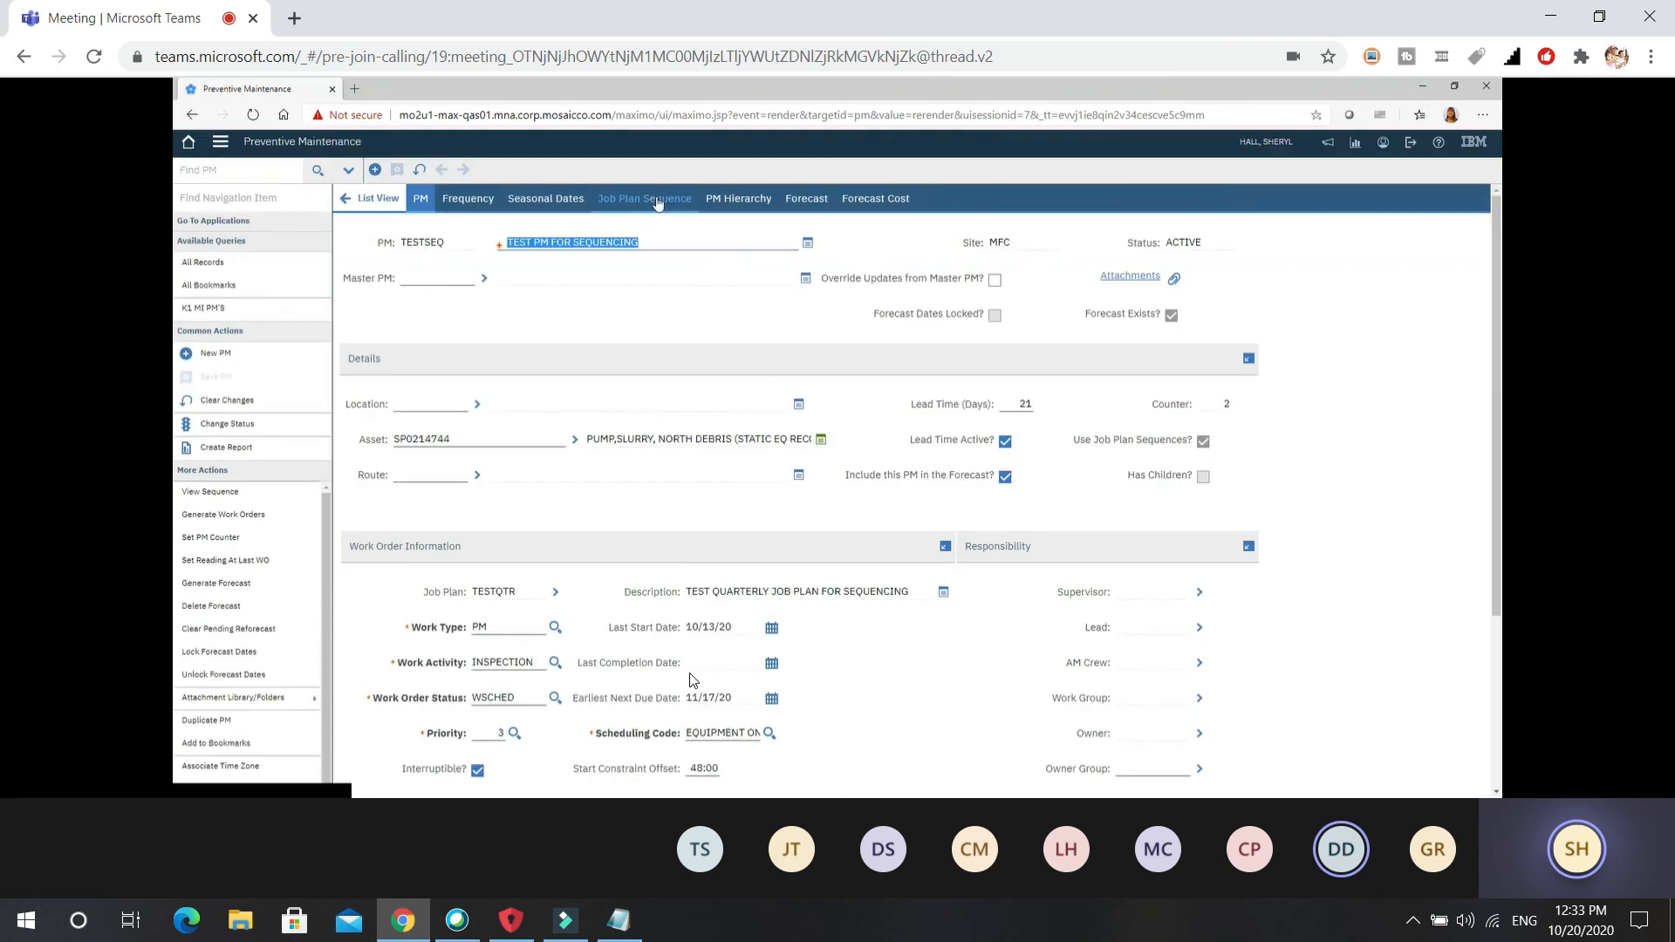
click(654, 201)
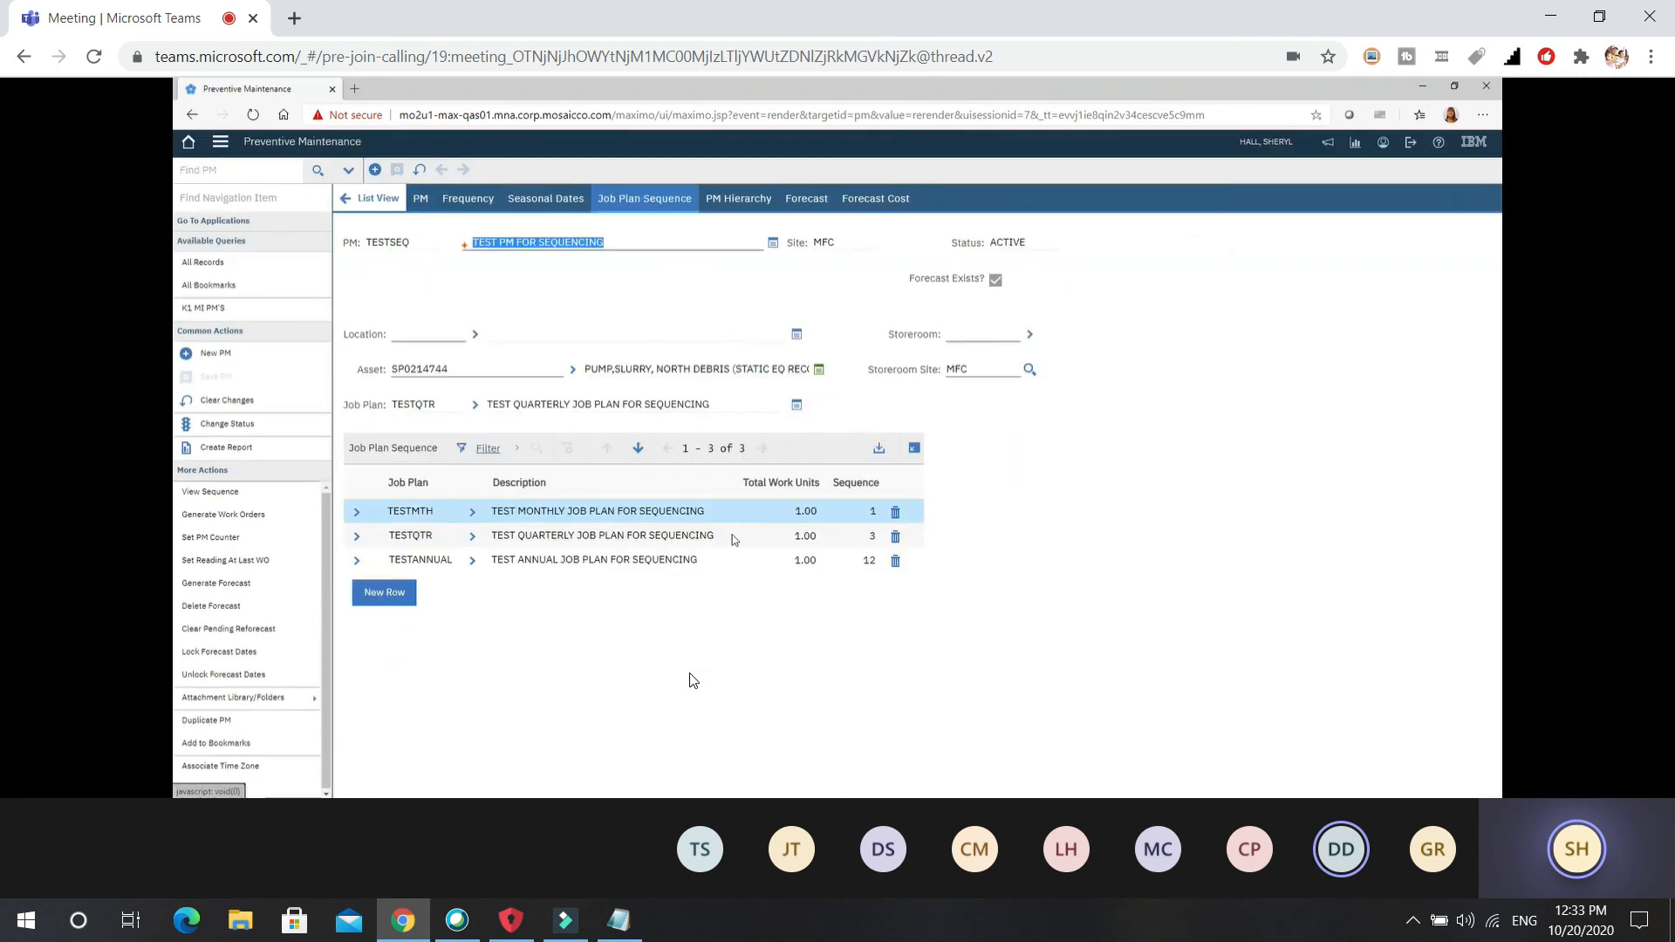
click(806, 200)
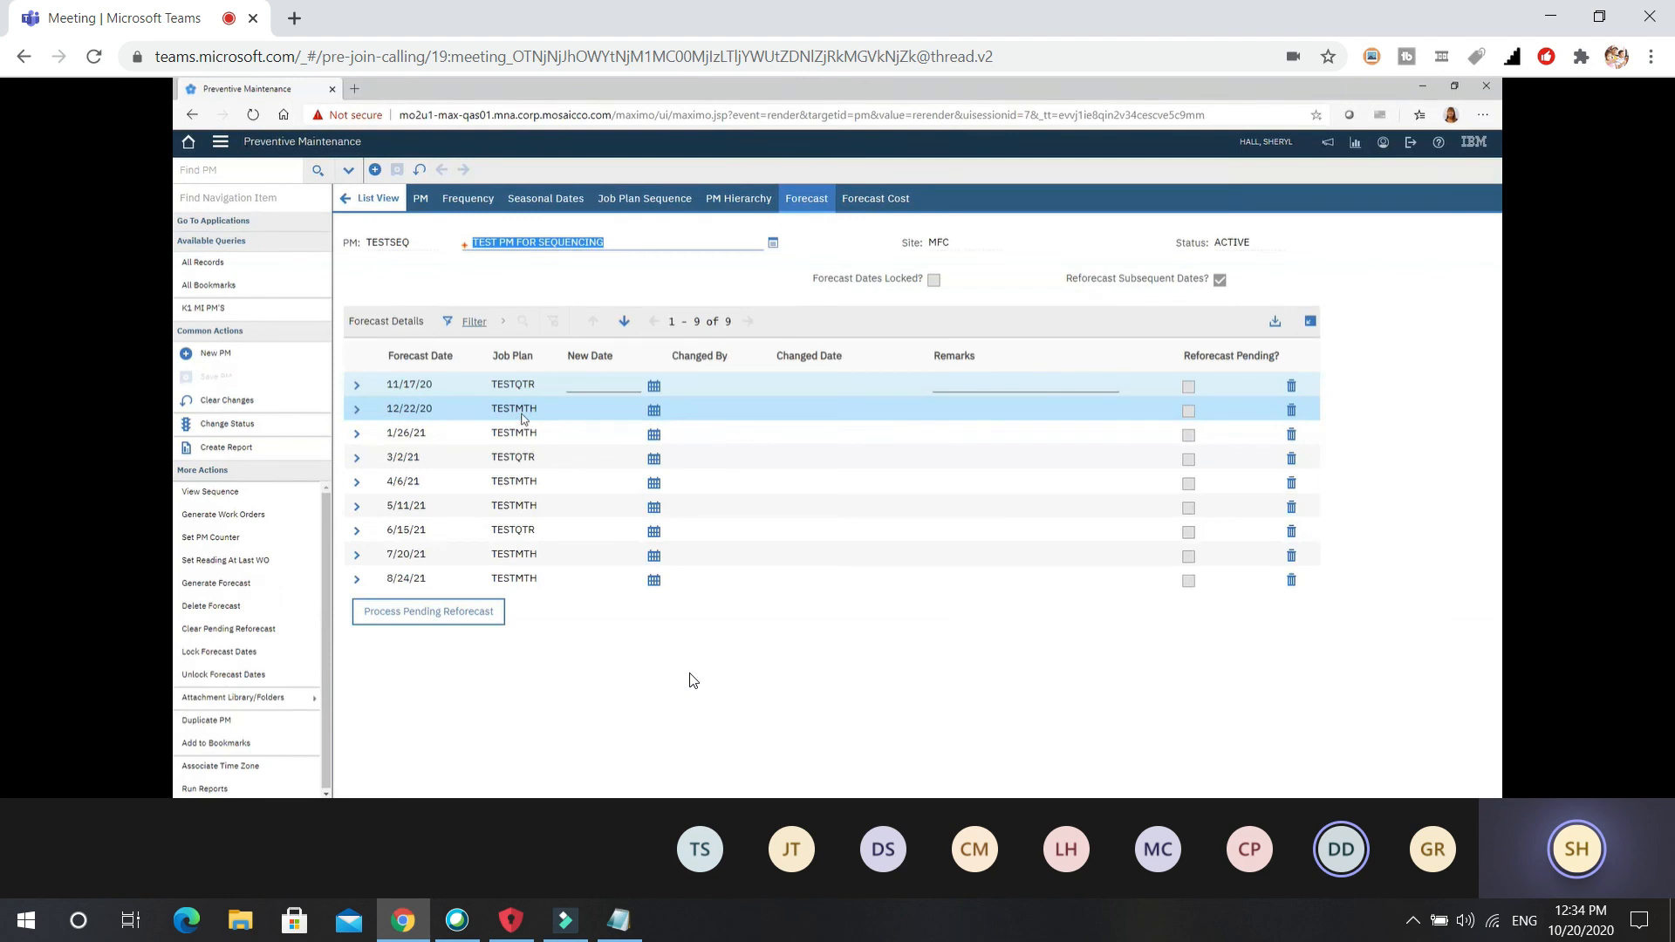
Return to TESTSEQ's PM details showing job plan TESTQTR and next due 11/17/20.
click(421, 198)
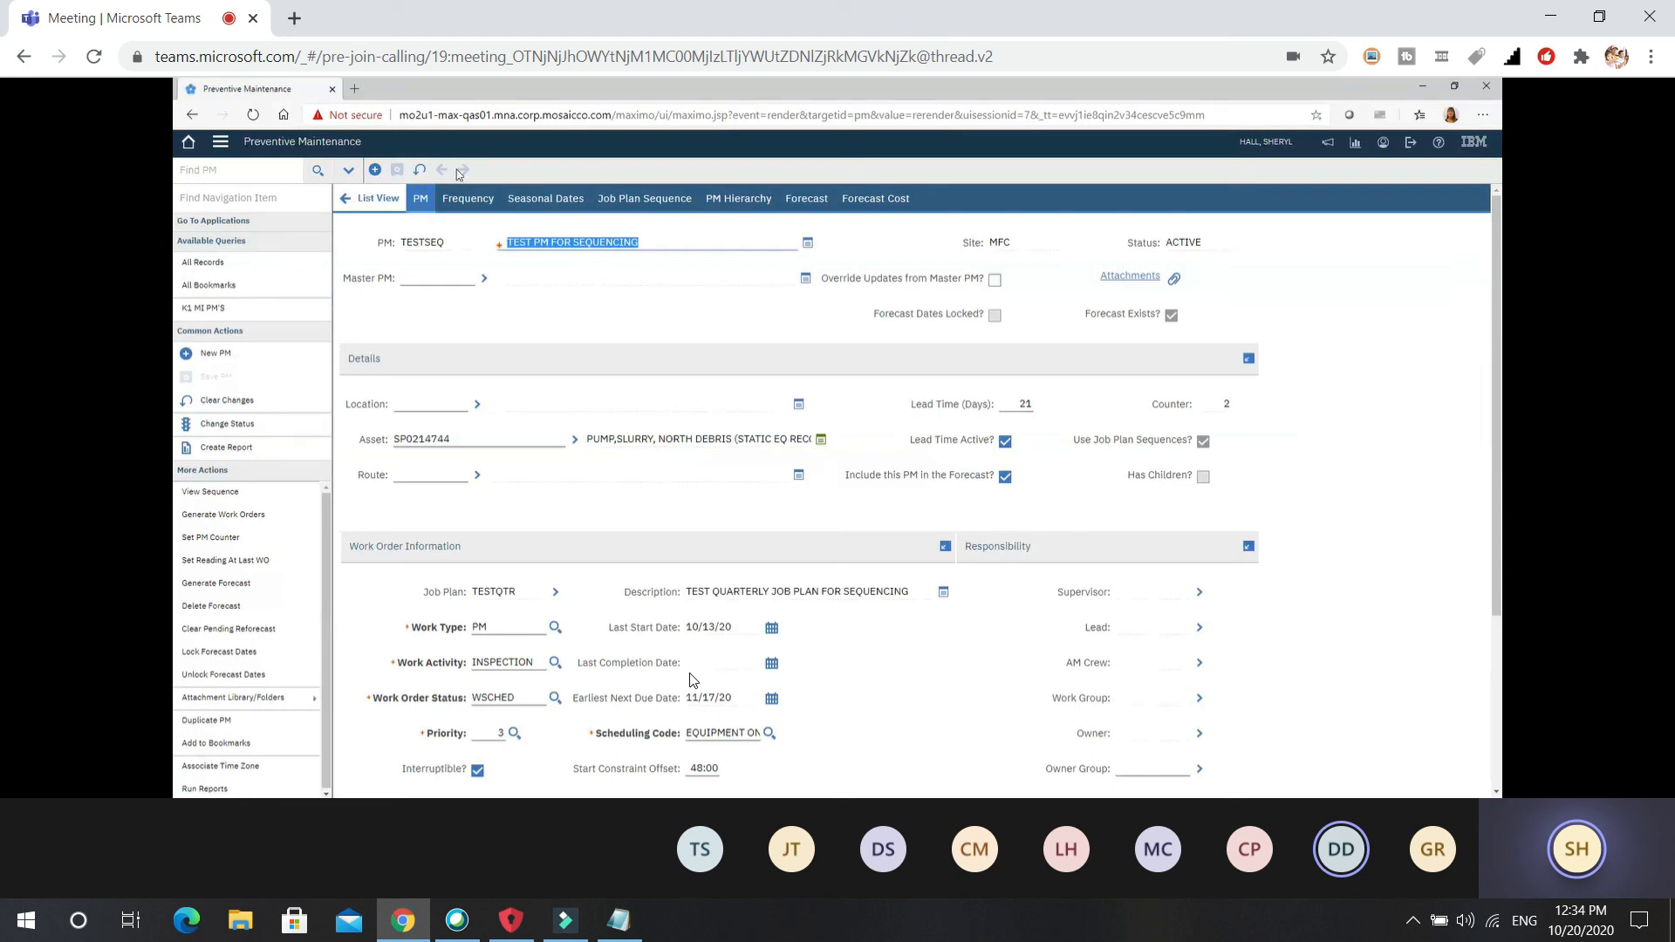
Check TESTSEQ's one-month frequency and bring its job plan sequence back into view.
click(467, 198)
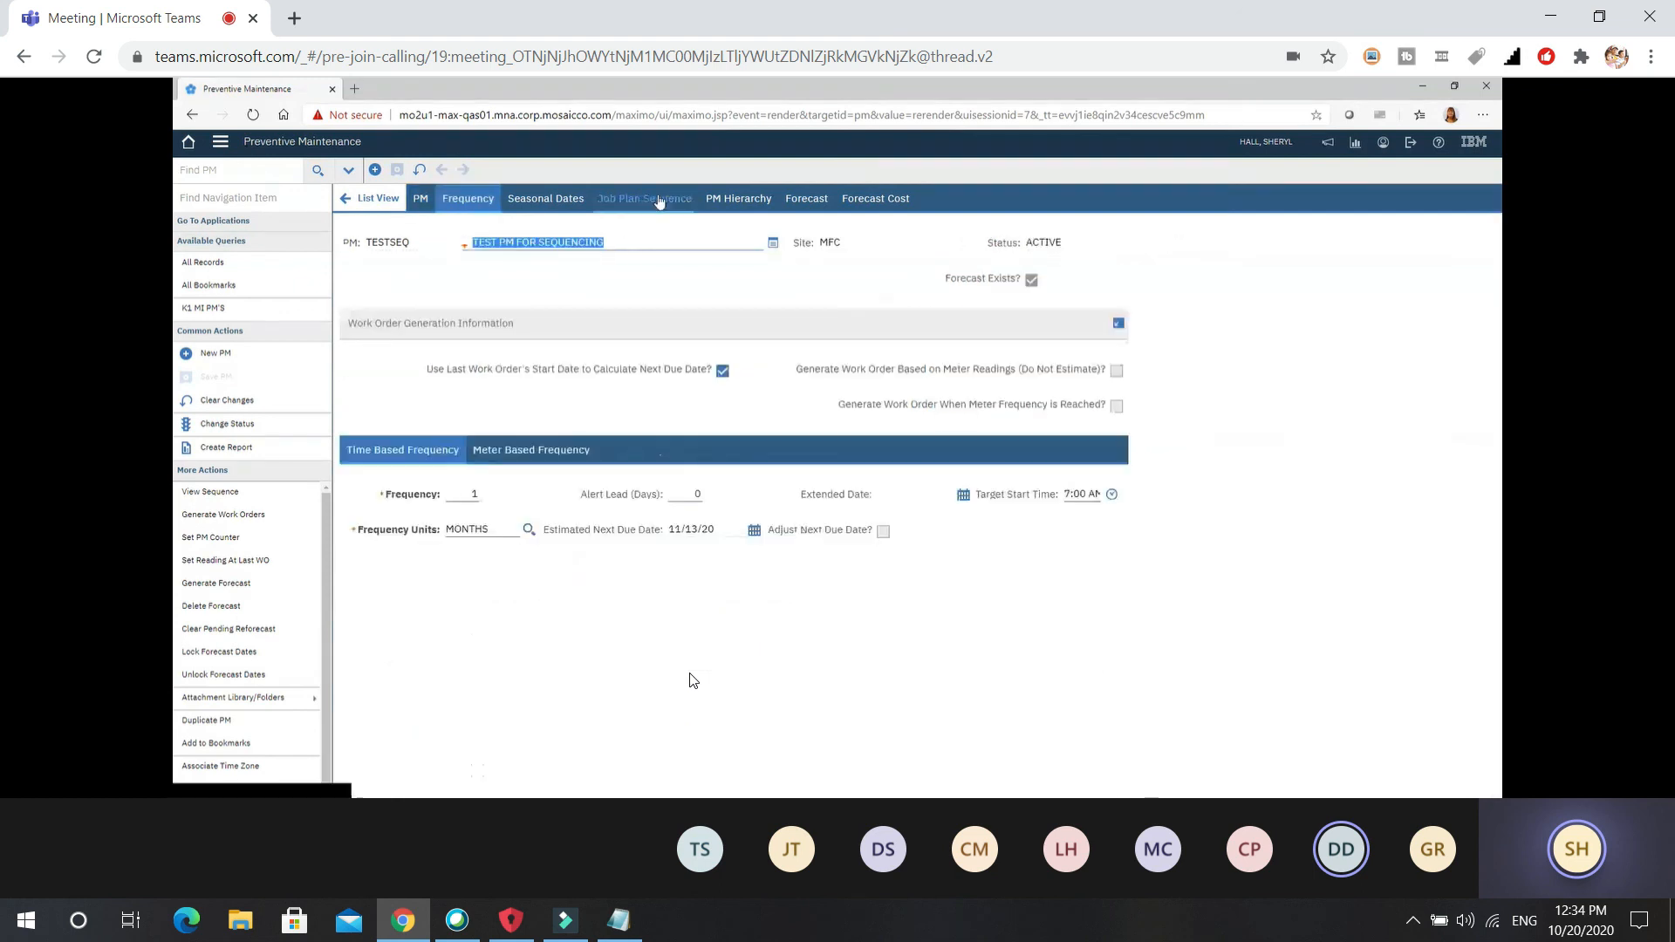
click(659, 199)
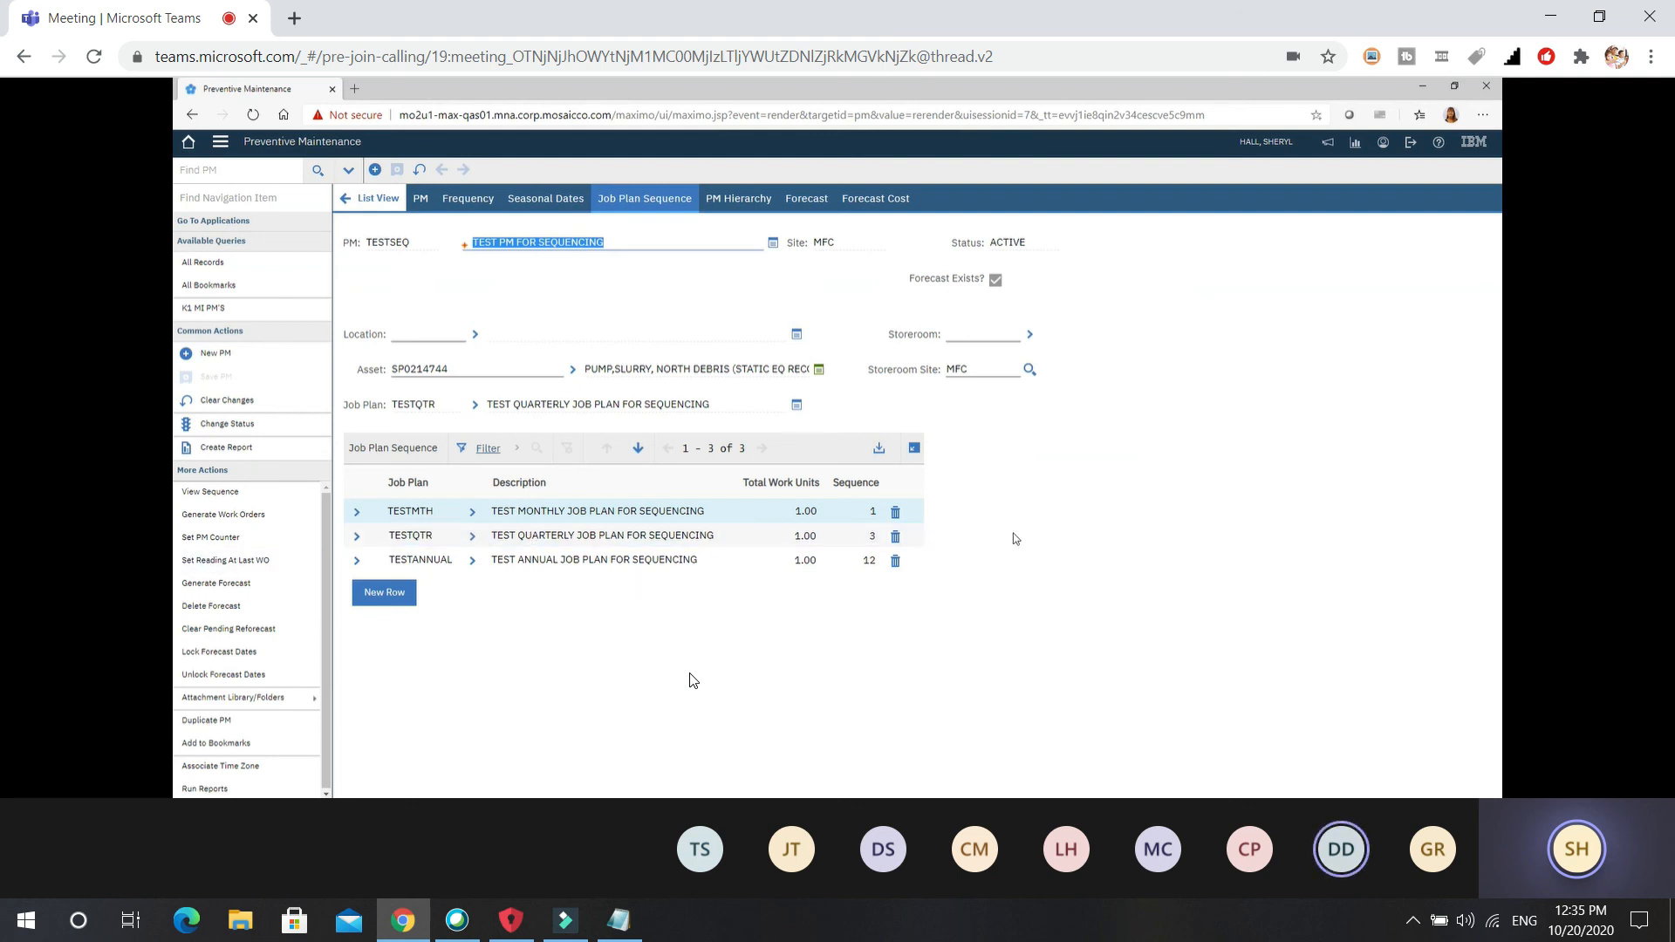
click(1439, 144)
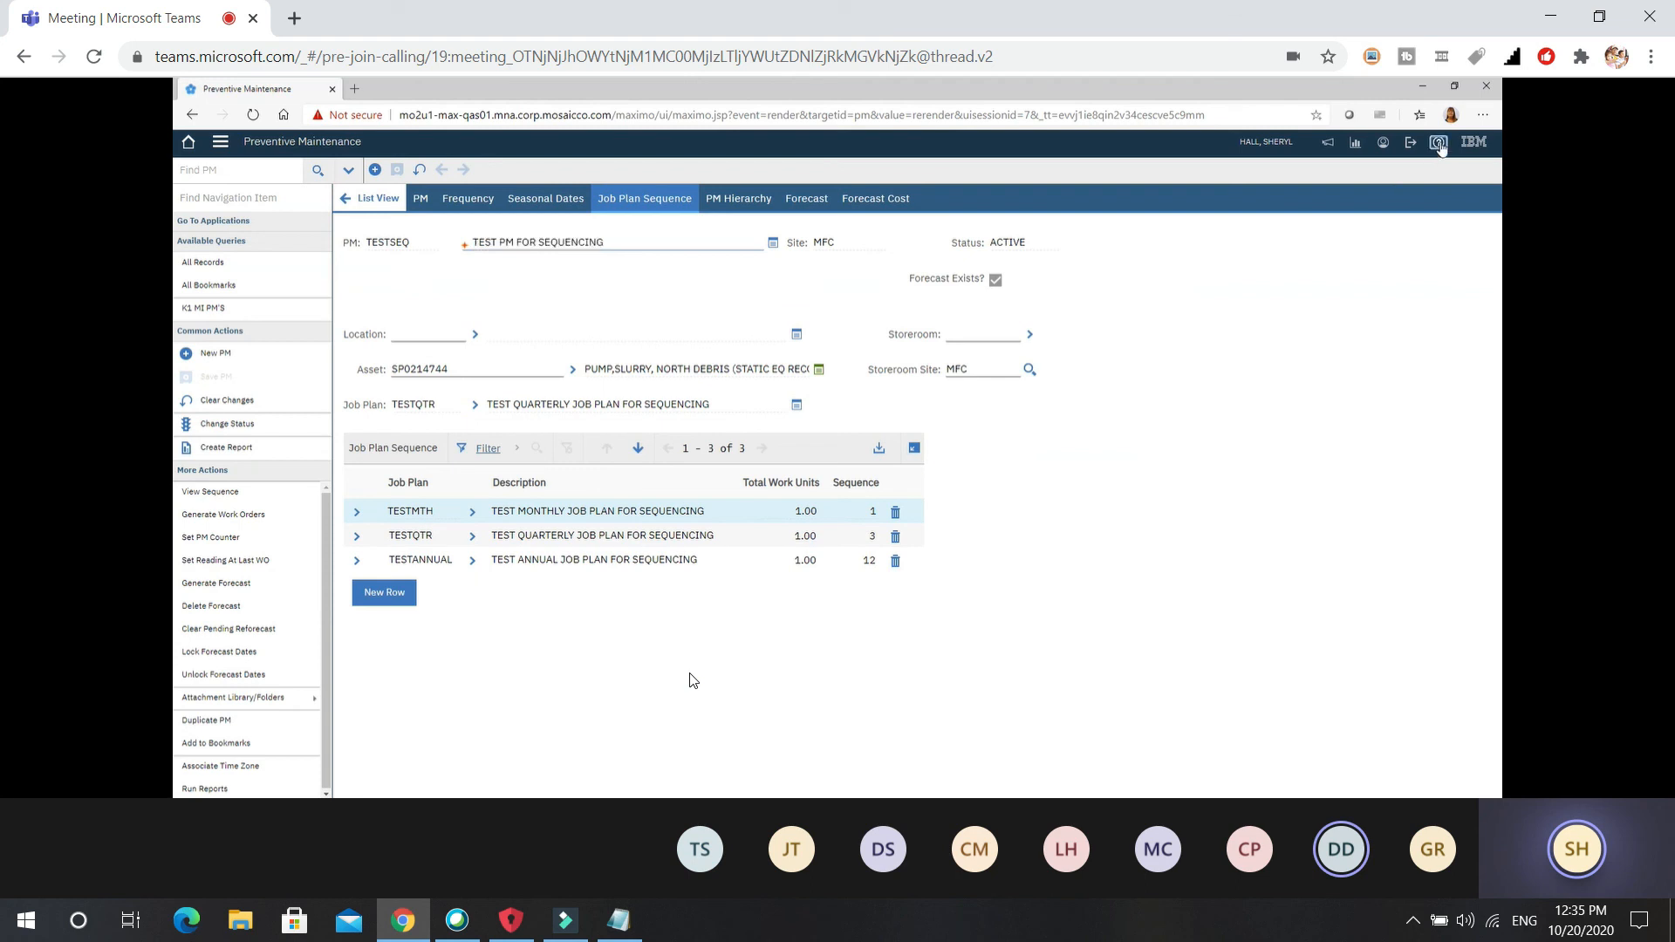
Open Maximo Training Library, then MAXIMO 7.6 > MOSMAX 76 403 - PREVENTIVE MAINTENANCE.
mouse_move(1429, 195)
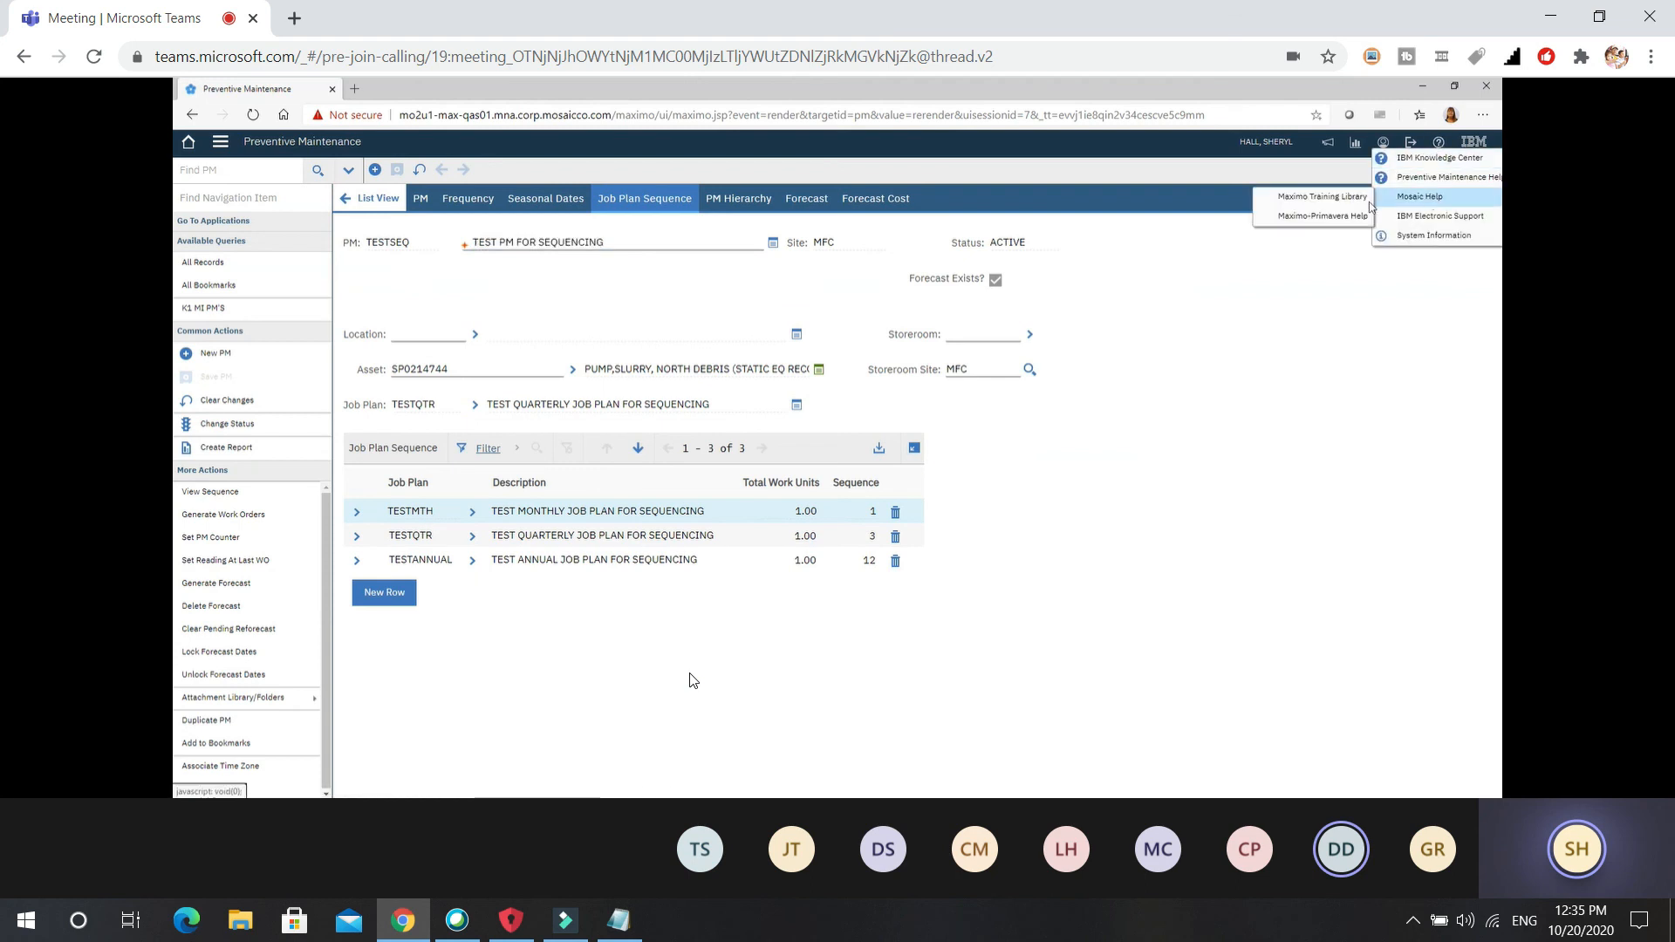
click(1322, 196)
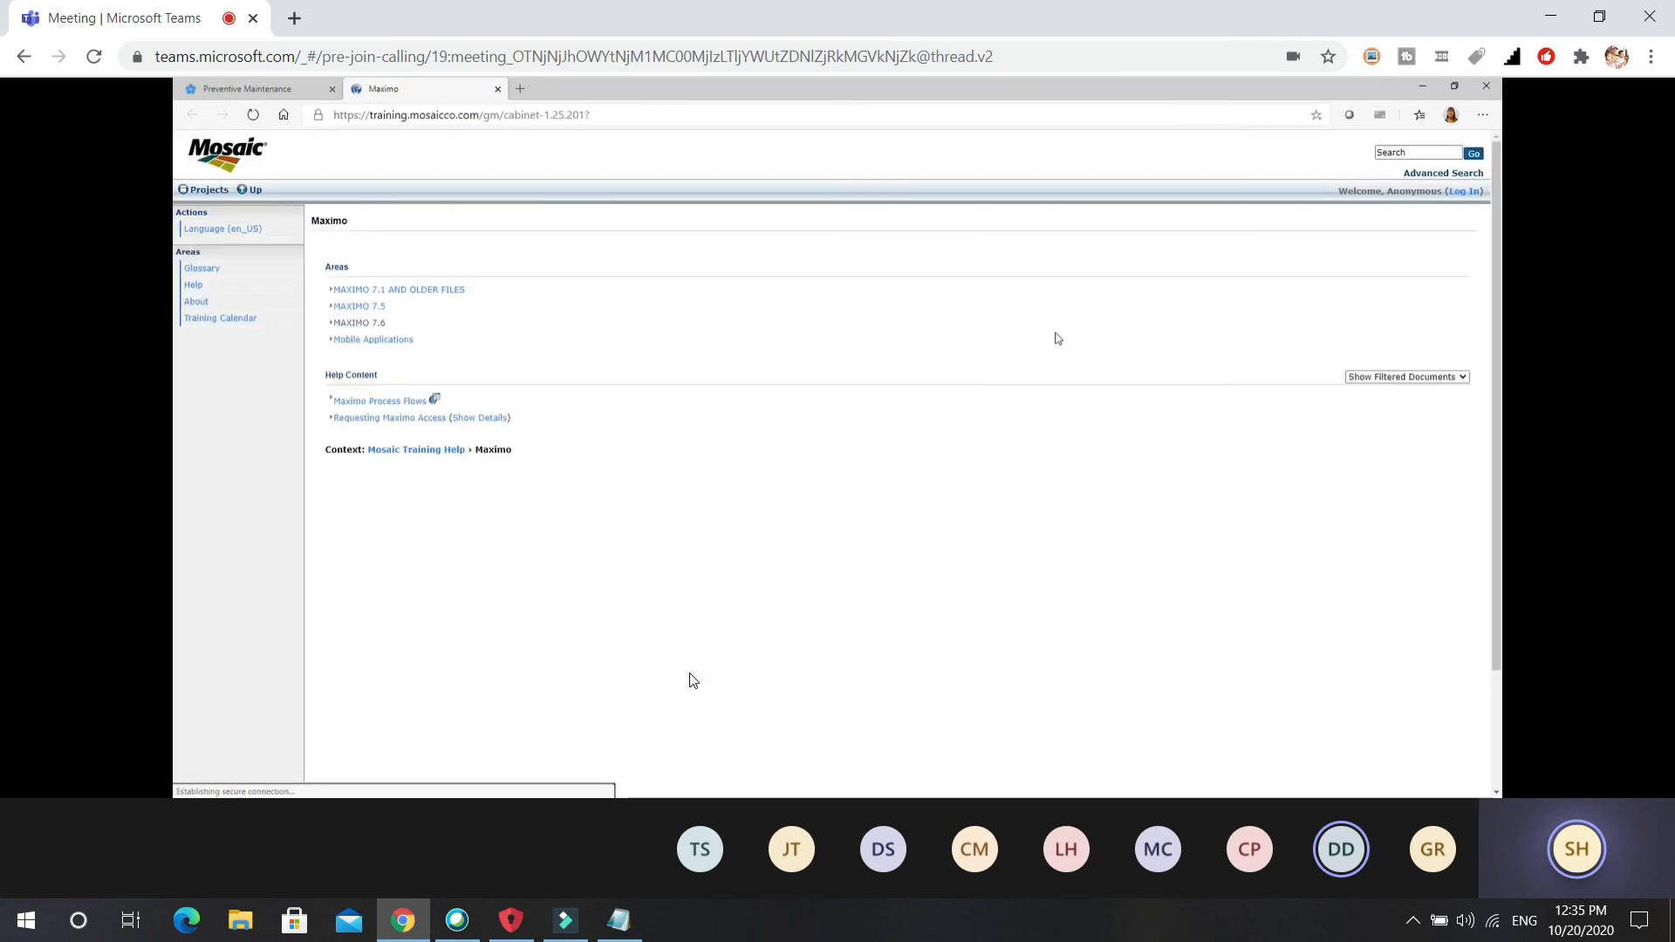
click(362, 325)
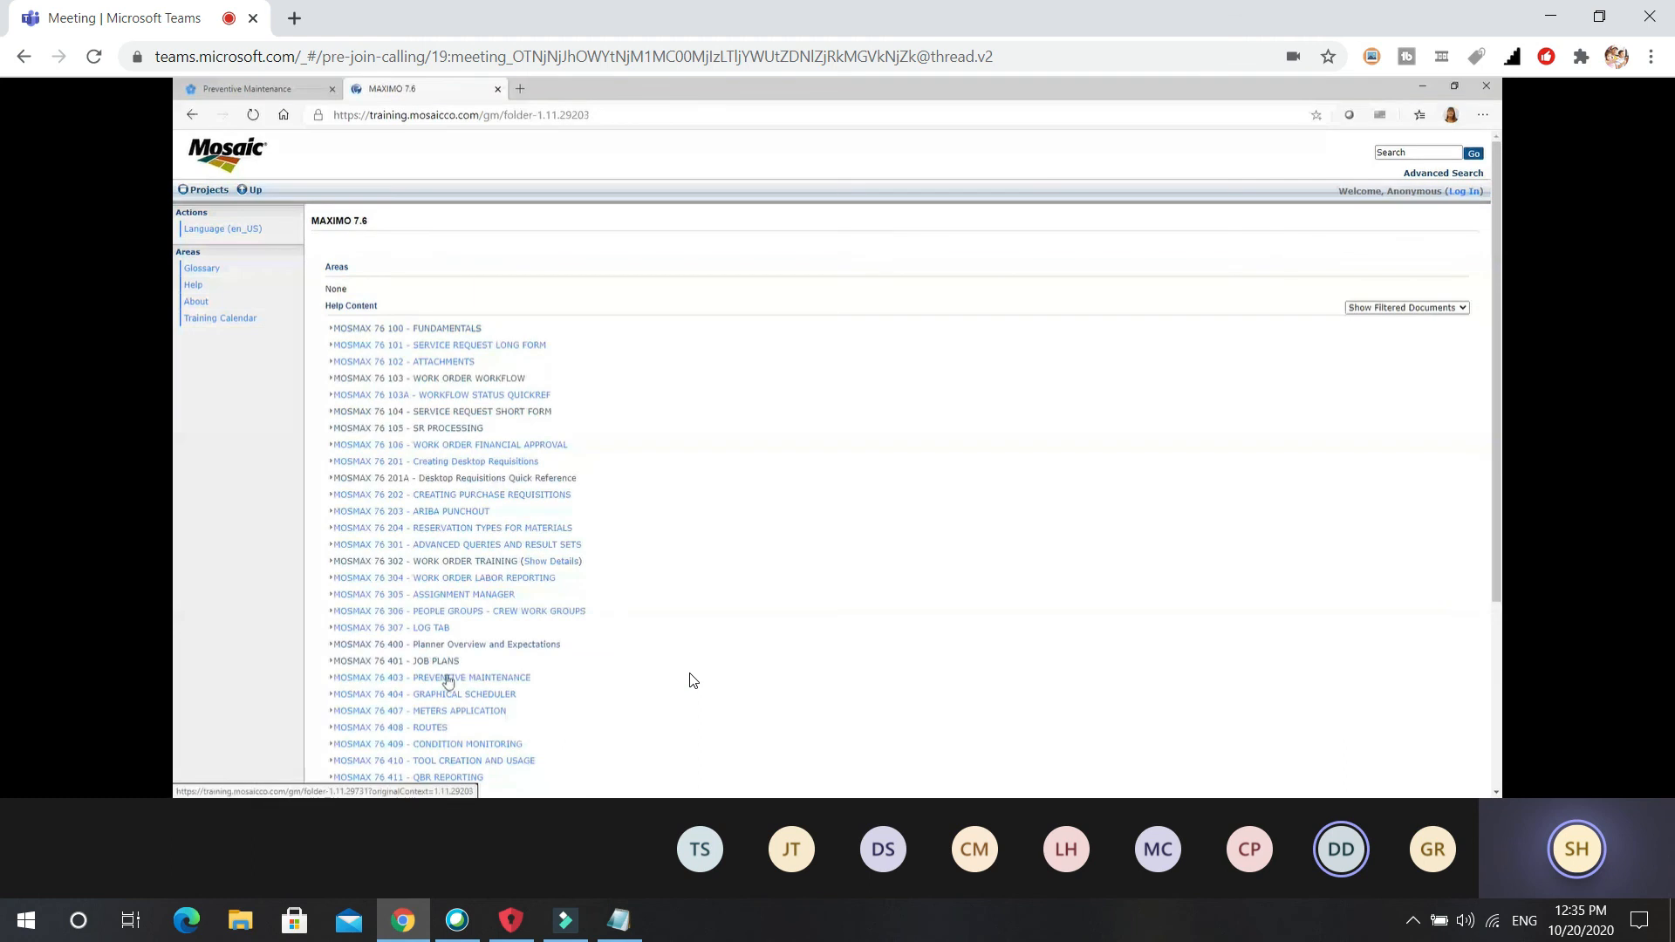
click(447, 681)
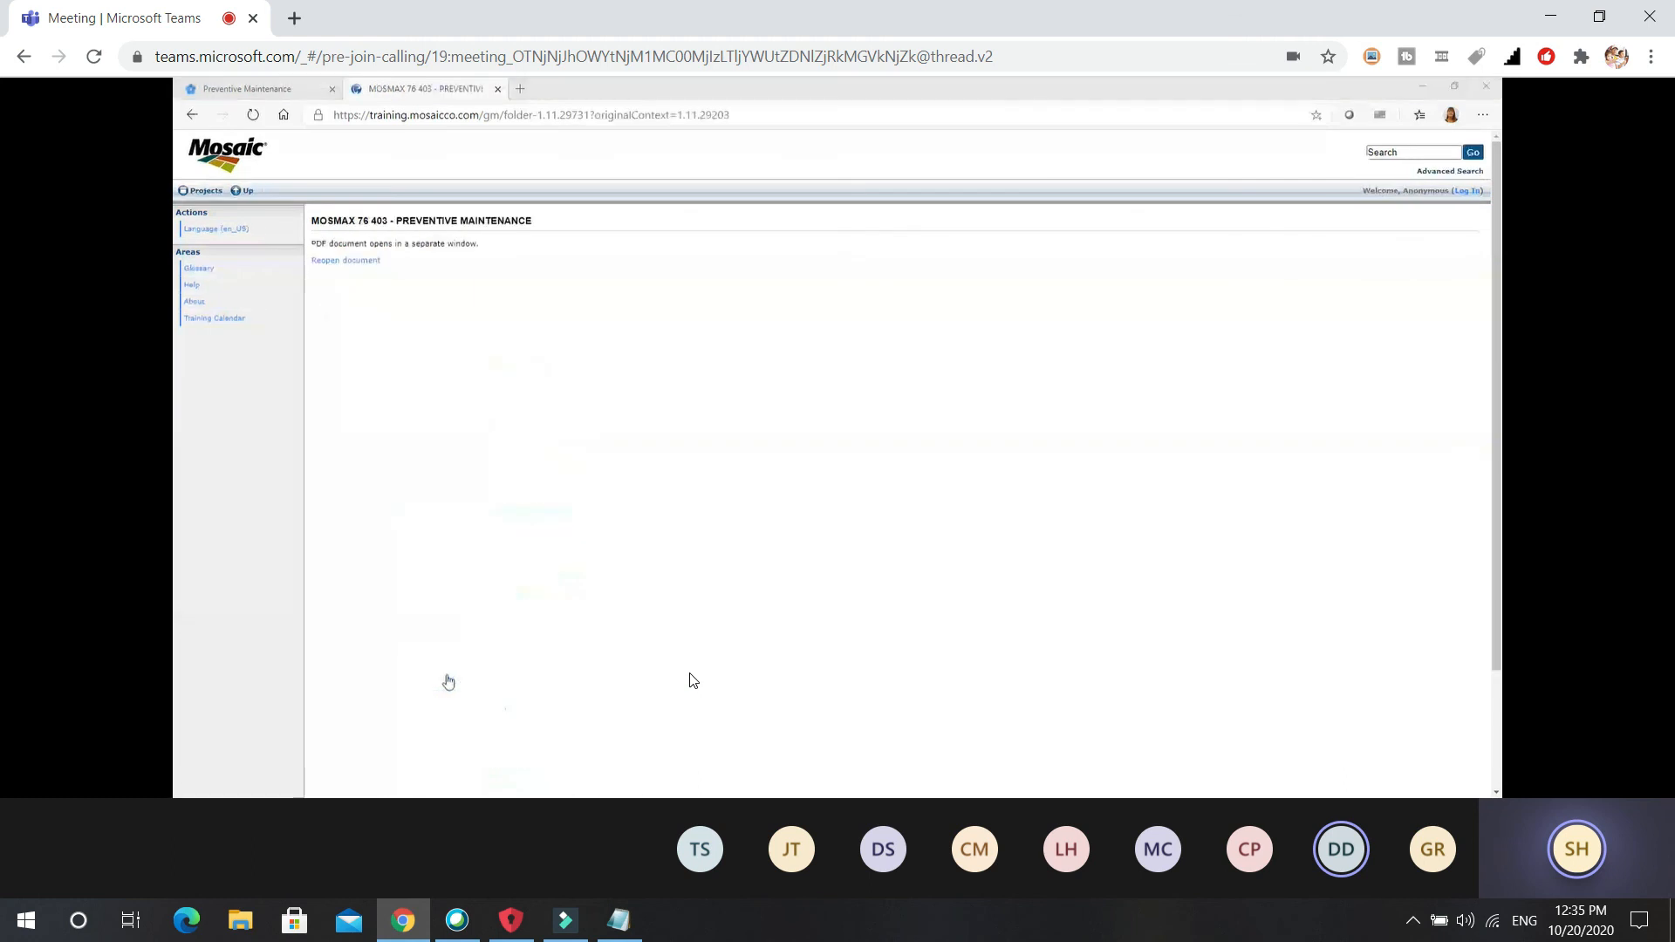
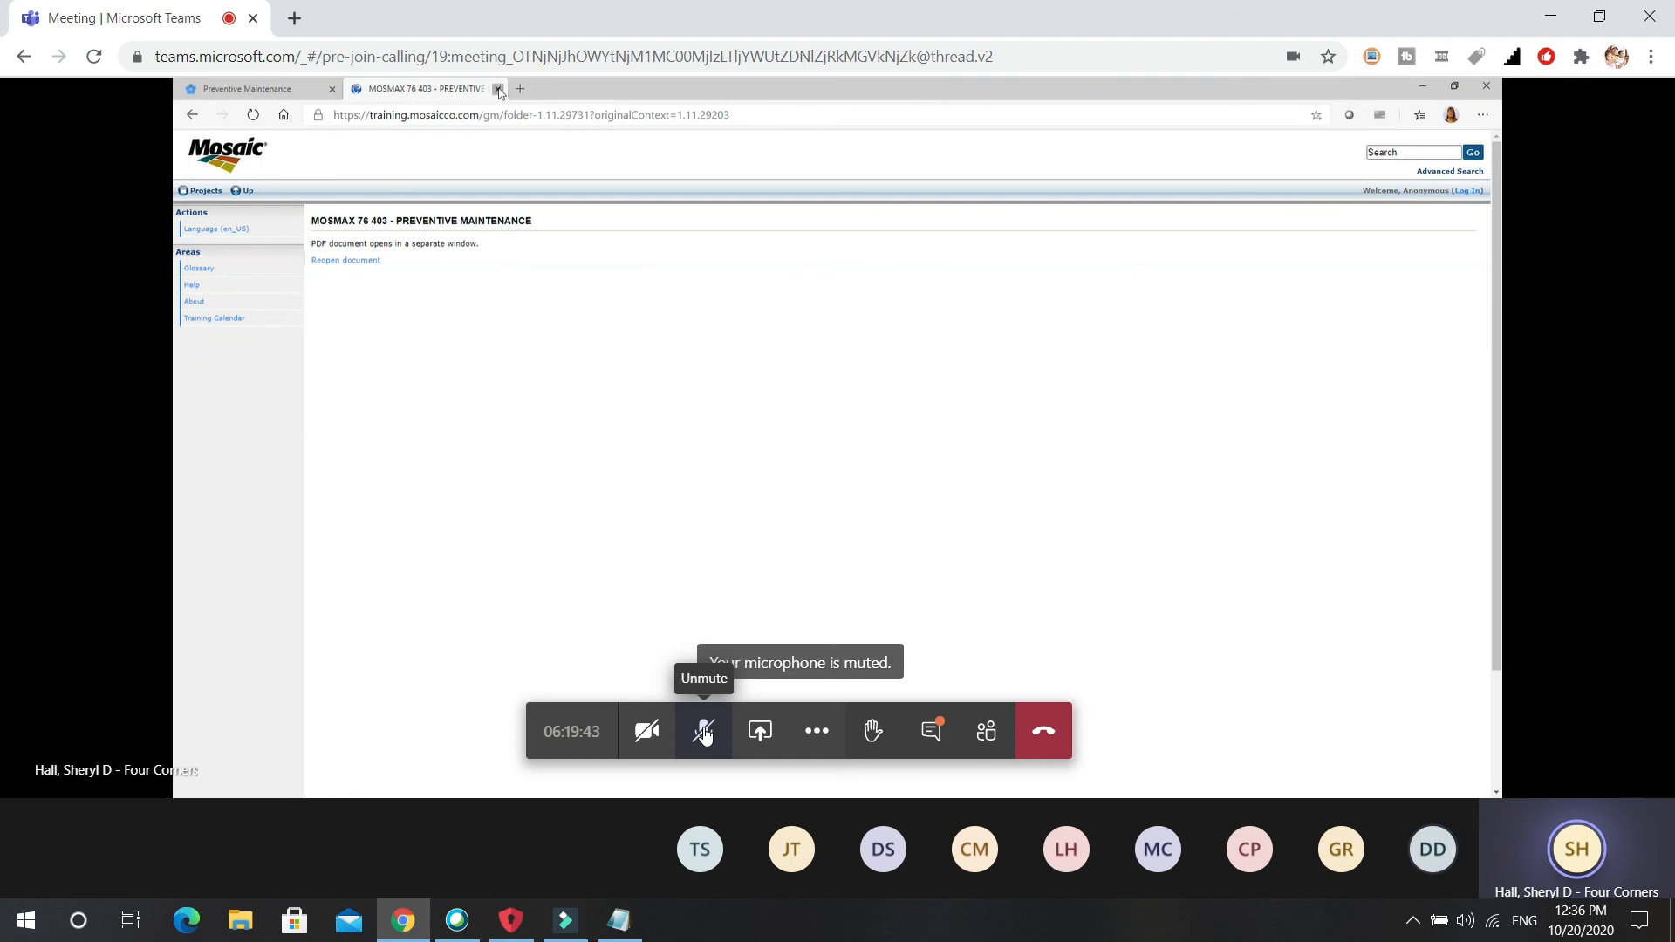
Briefly unmute the Teams microphone, then mute it again.
click(706, 737)
click(705, 735)
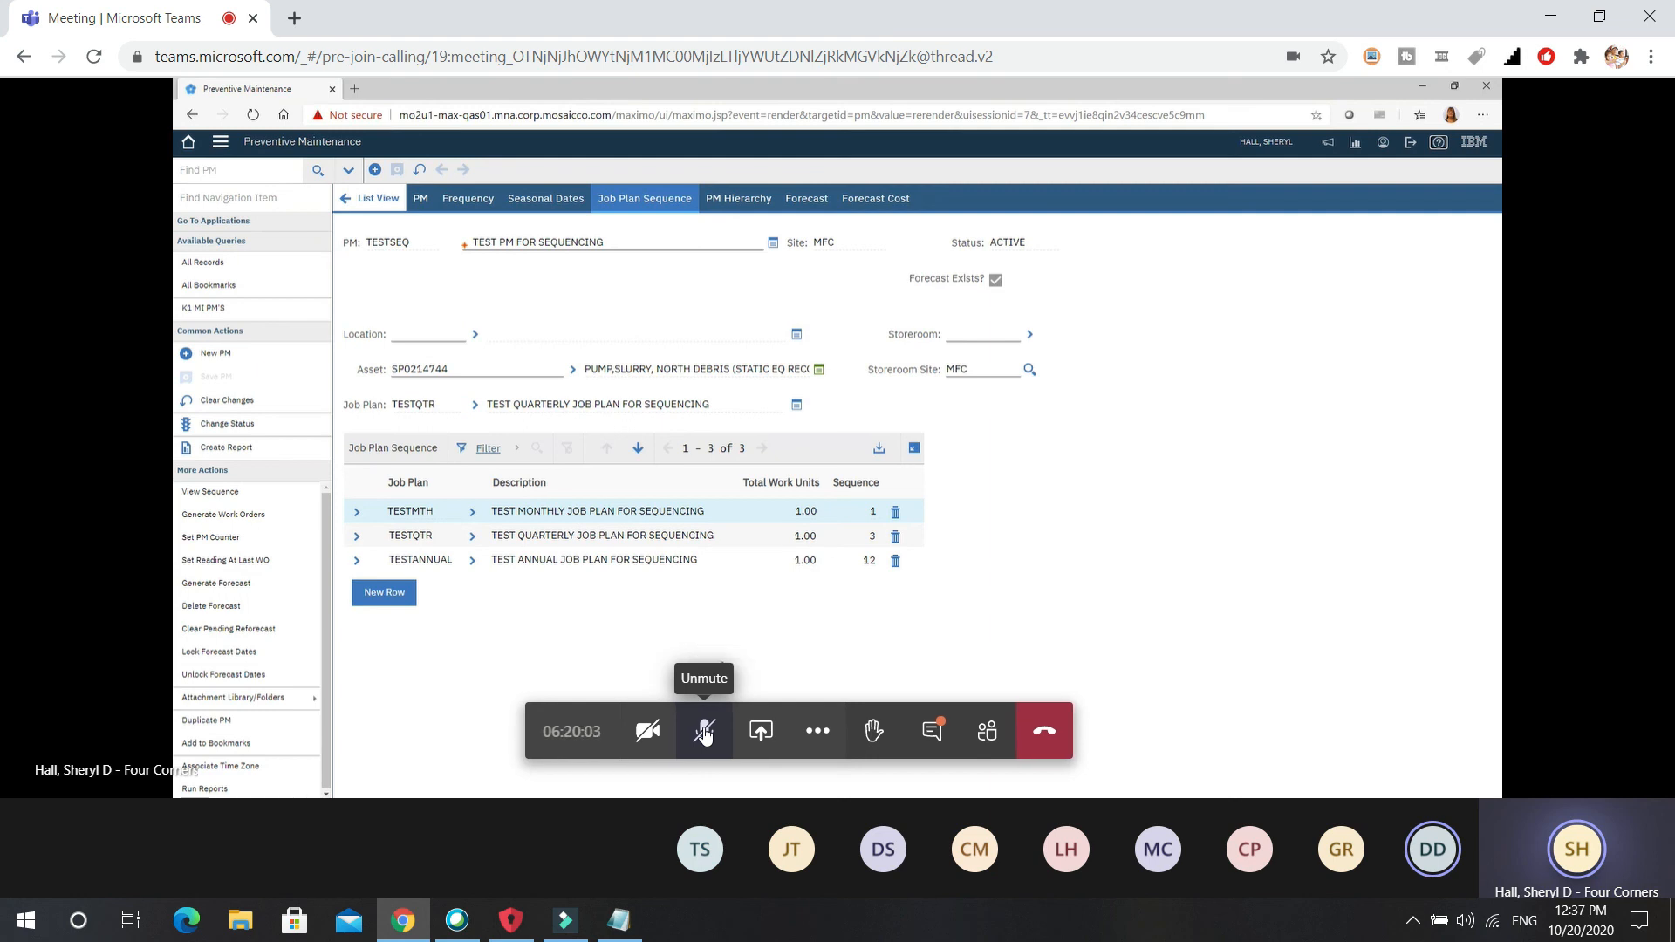
Unmute the microphone to speak about PM TESTSEQ, then mute it.
click(705, 734)
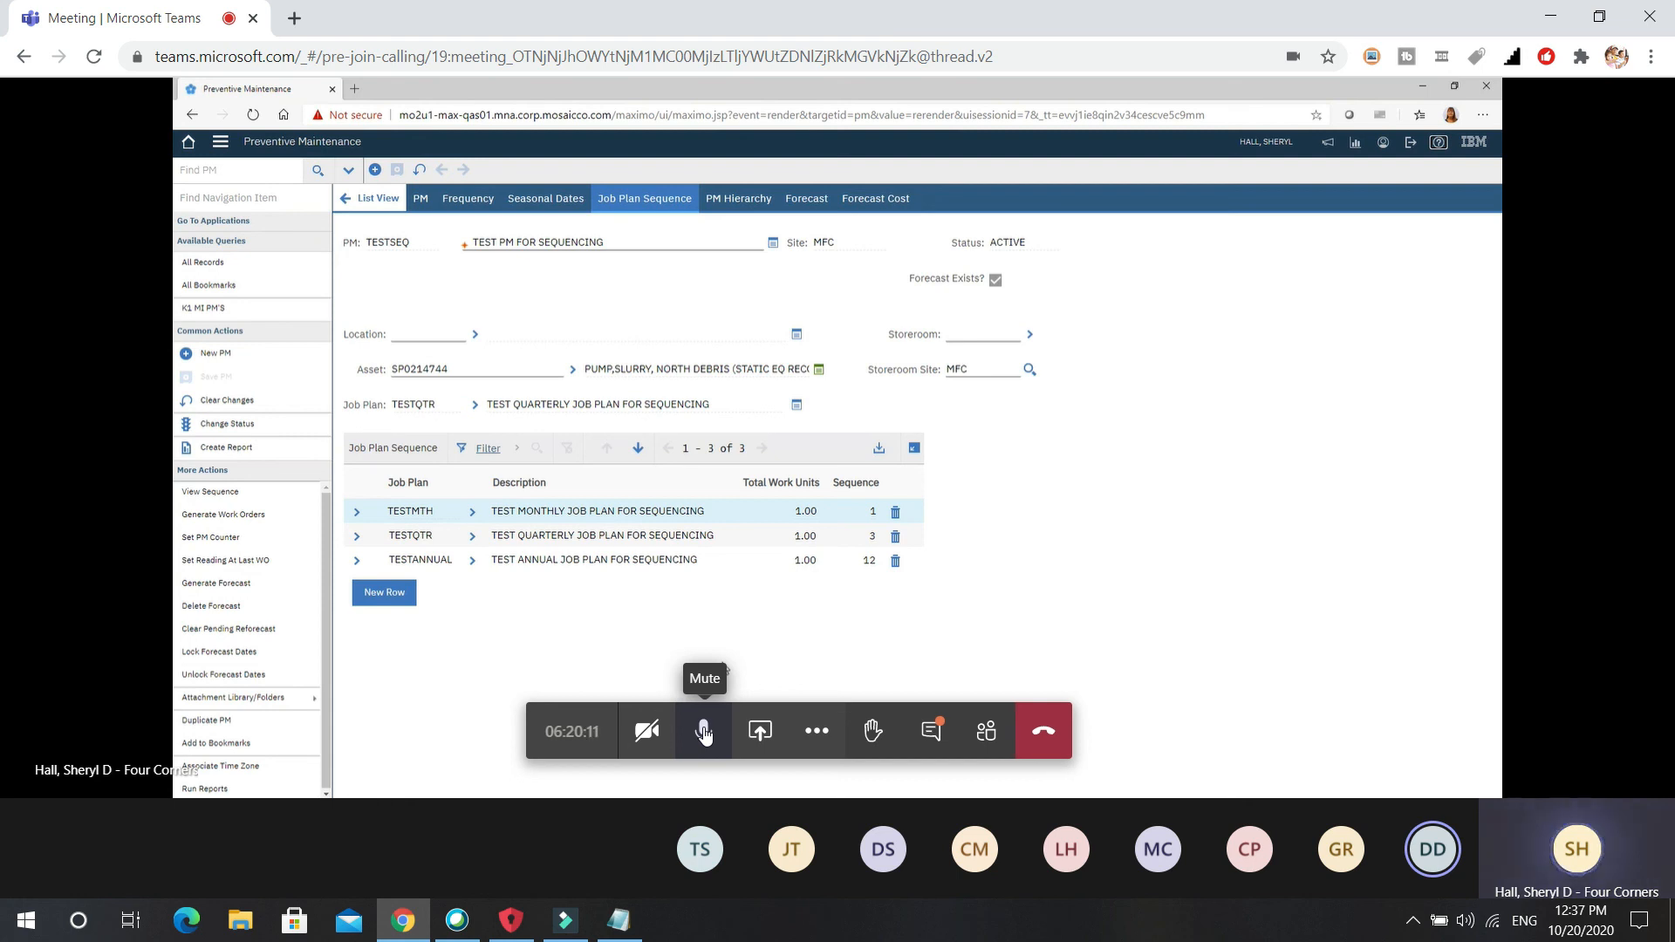
click(705, 735)
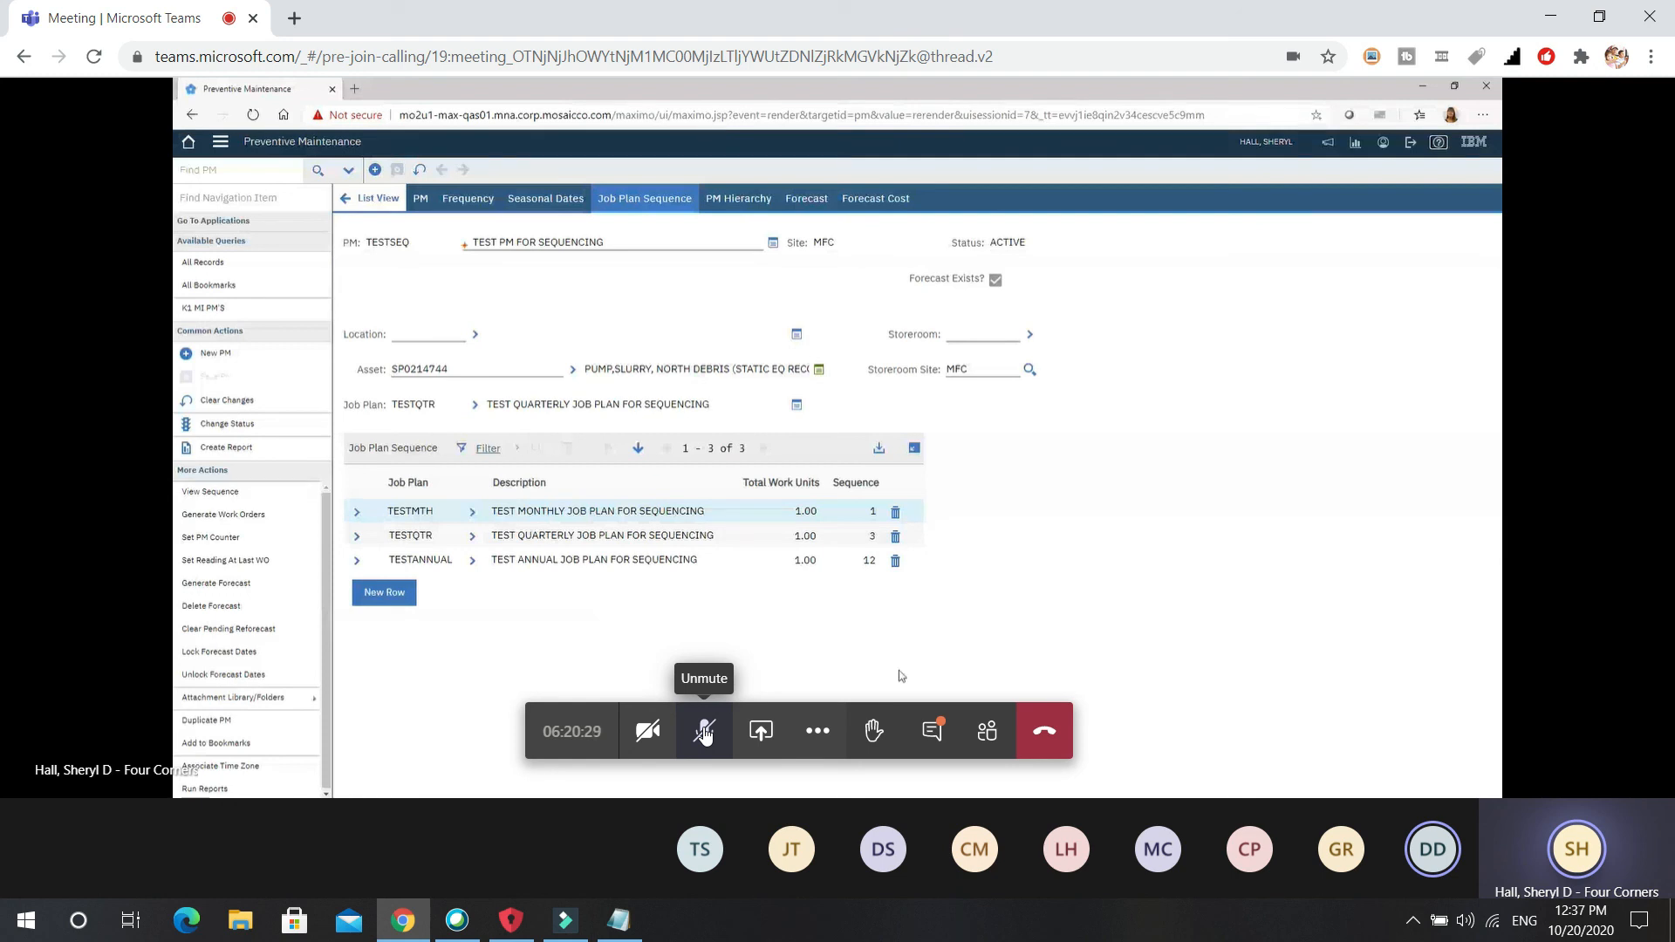
click(705, 735)
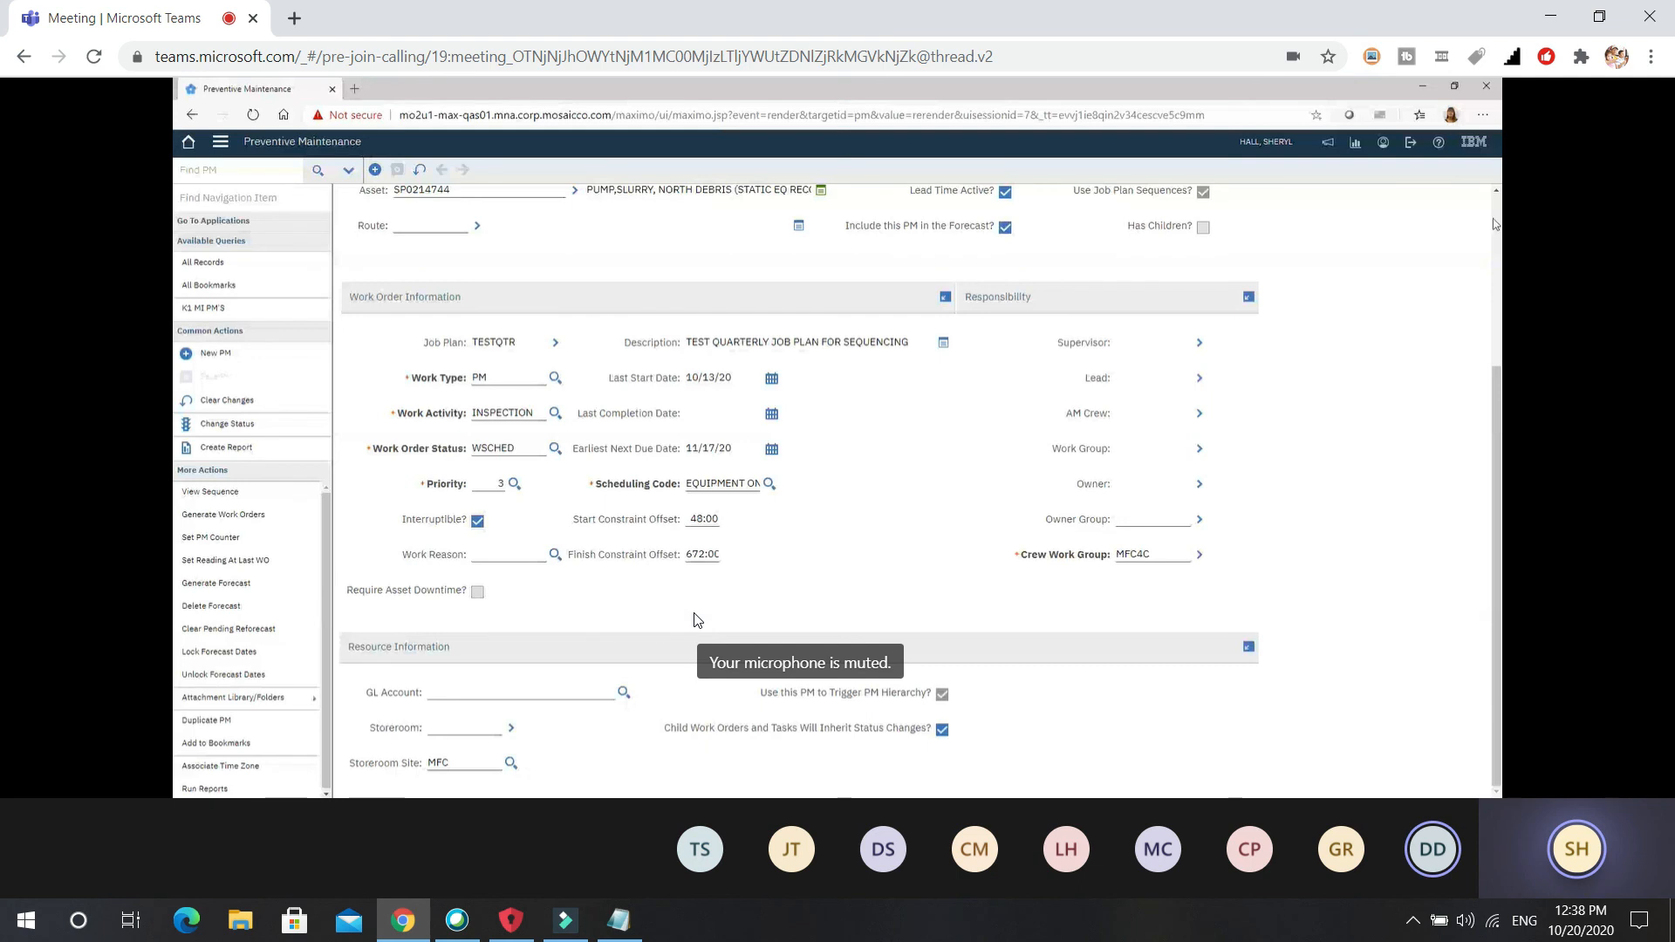
scroll(653, 451, up, 3)
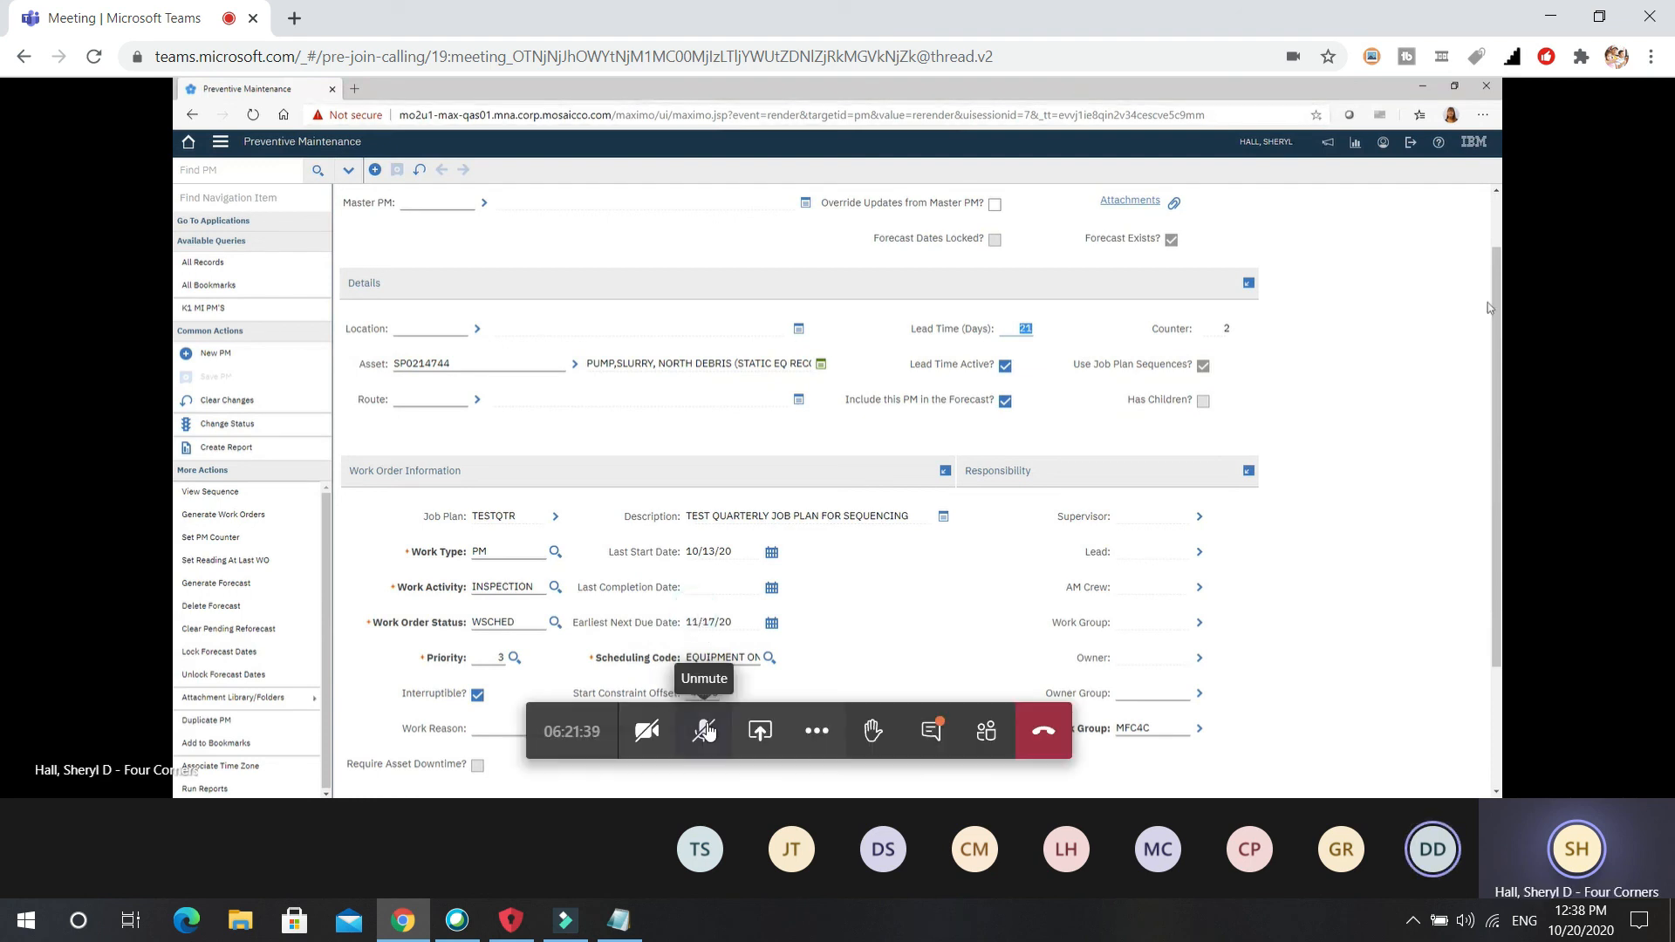
click(705, 731)
click(708, 732)
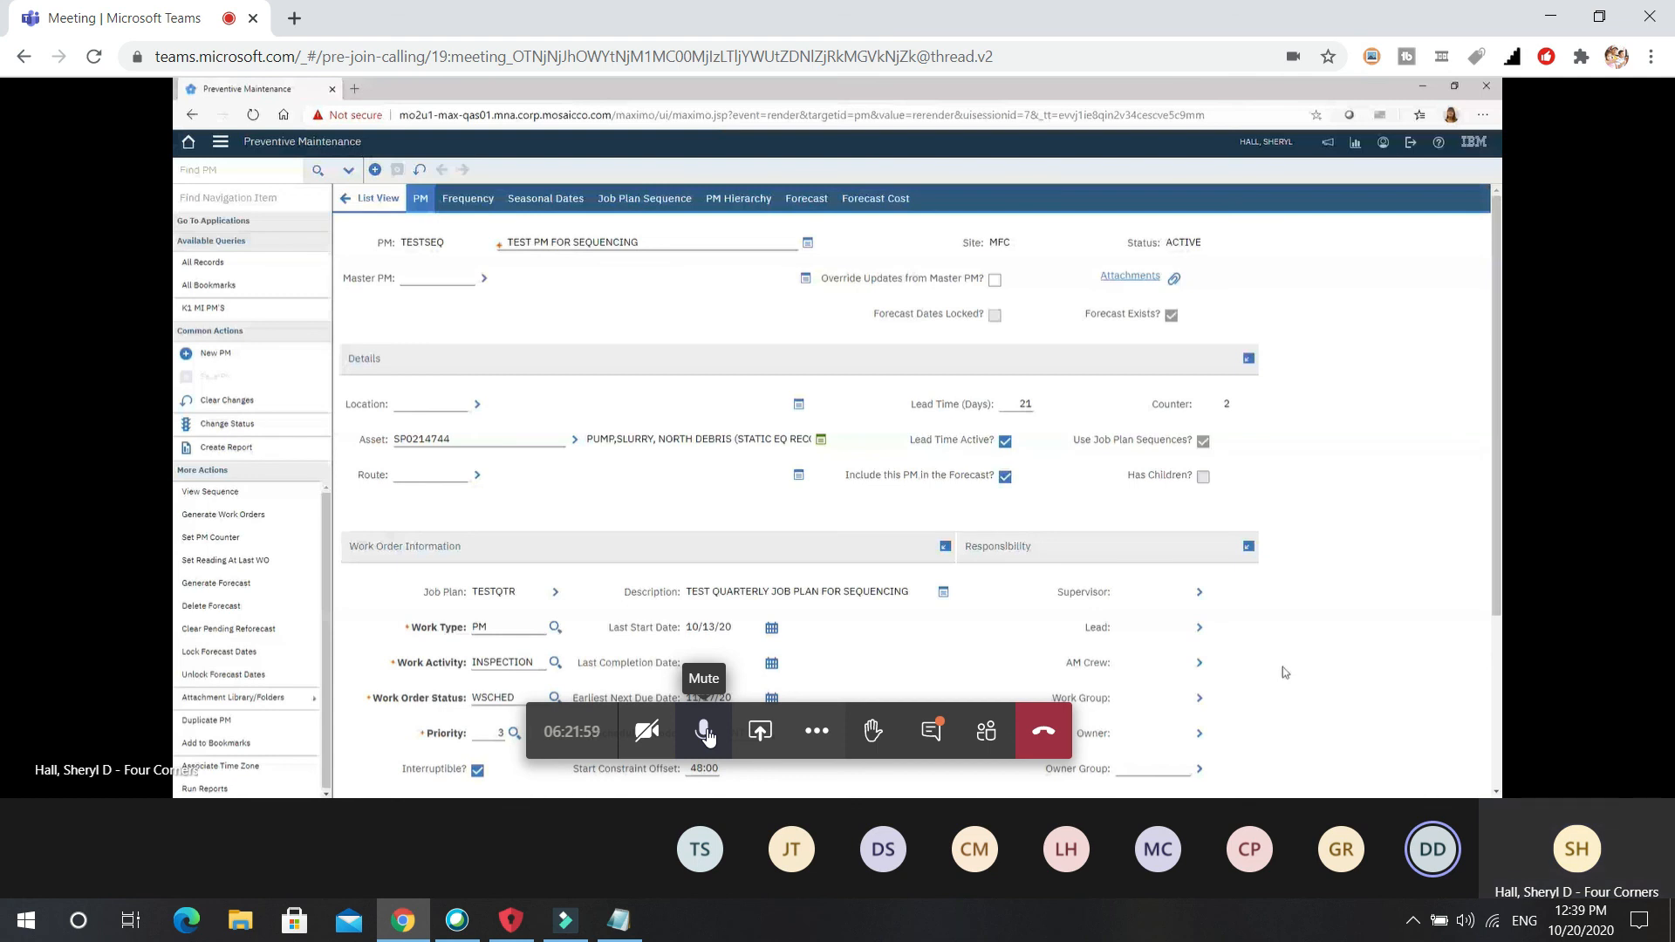
Toggle the microphone on and off while reviewing TESTSEQ's PM tab fields.
click(706, 736)
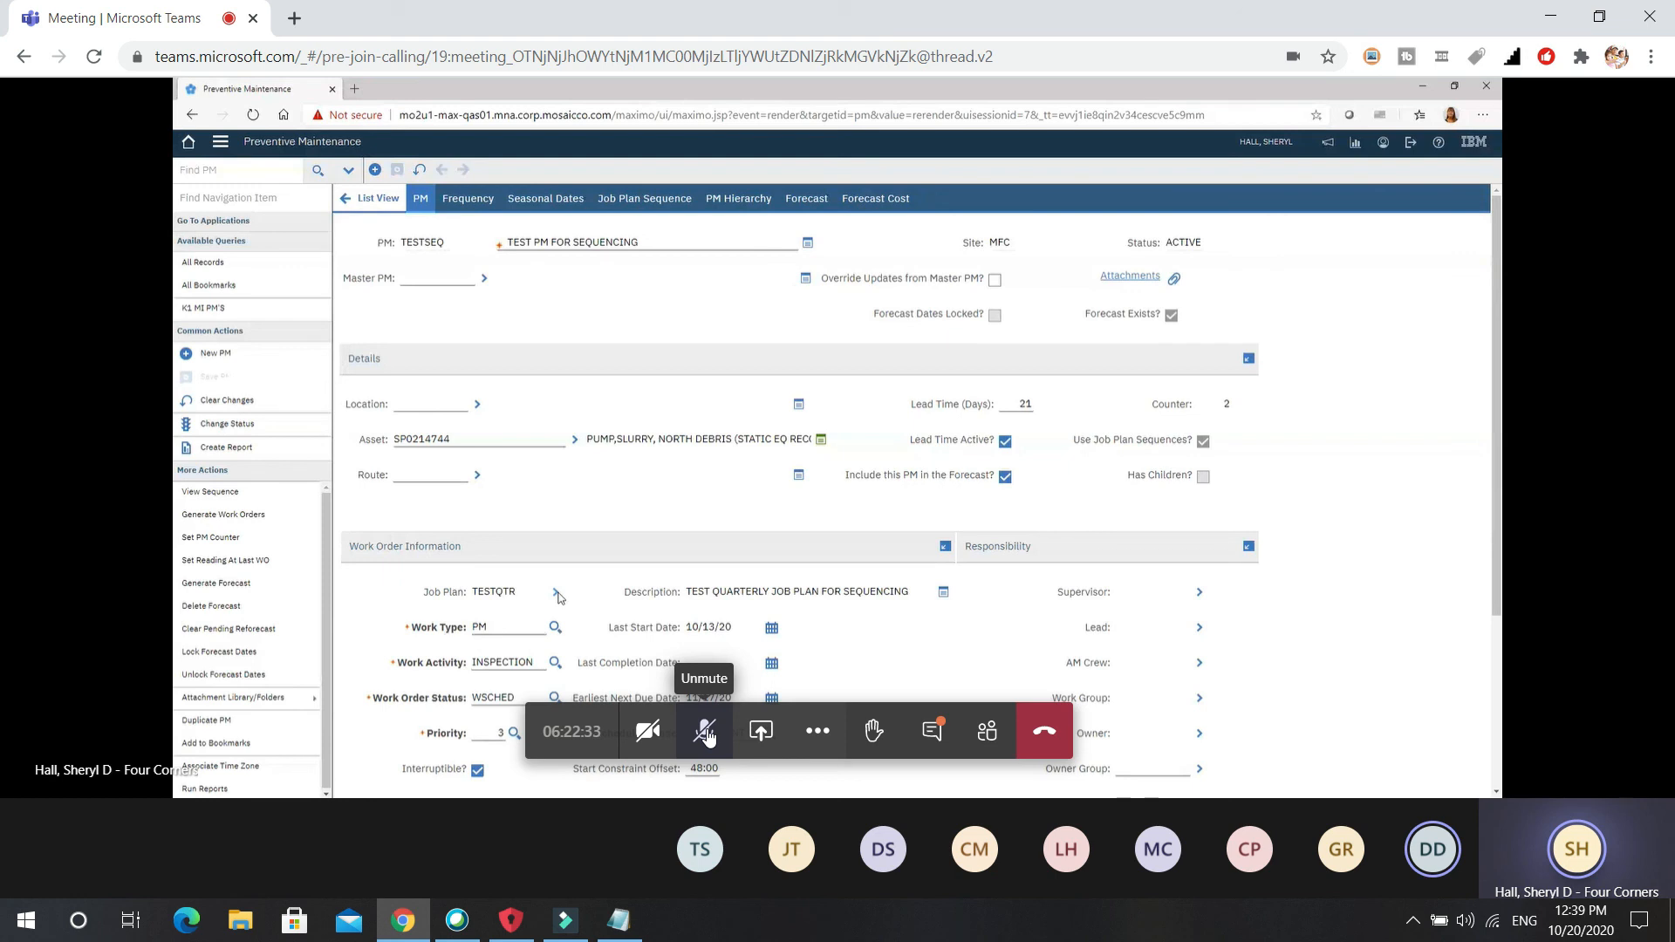
click(705, 733)
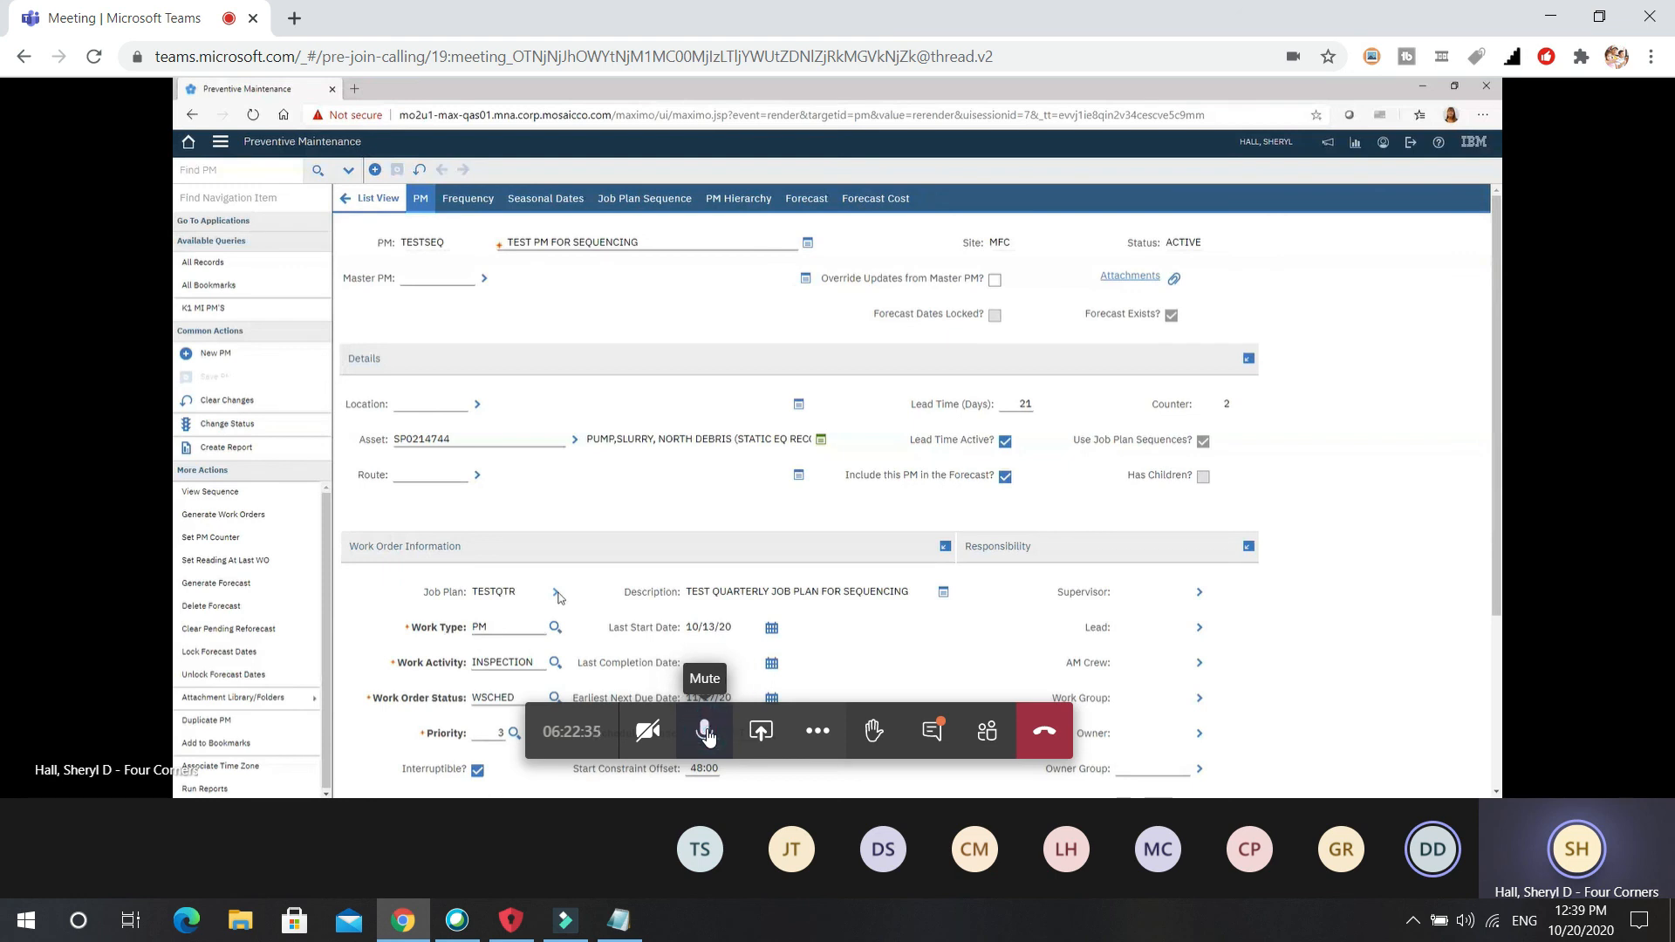
click(706, 734)
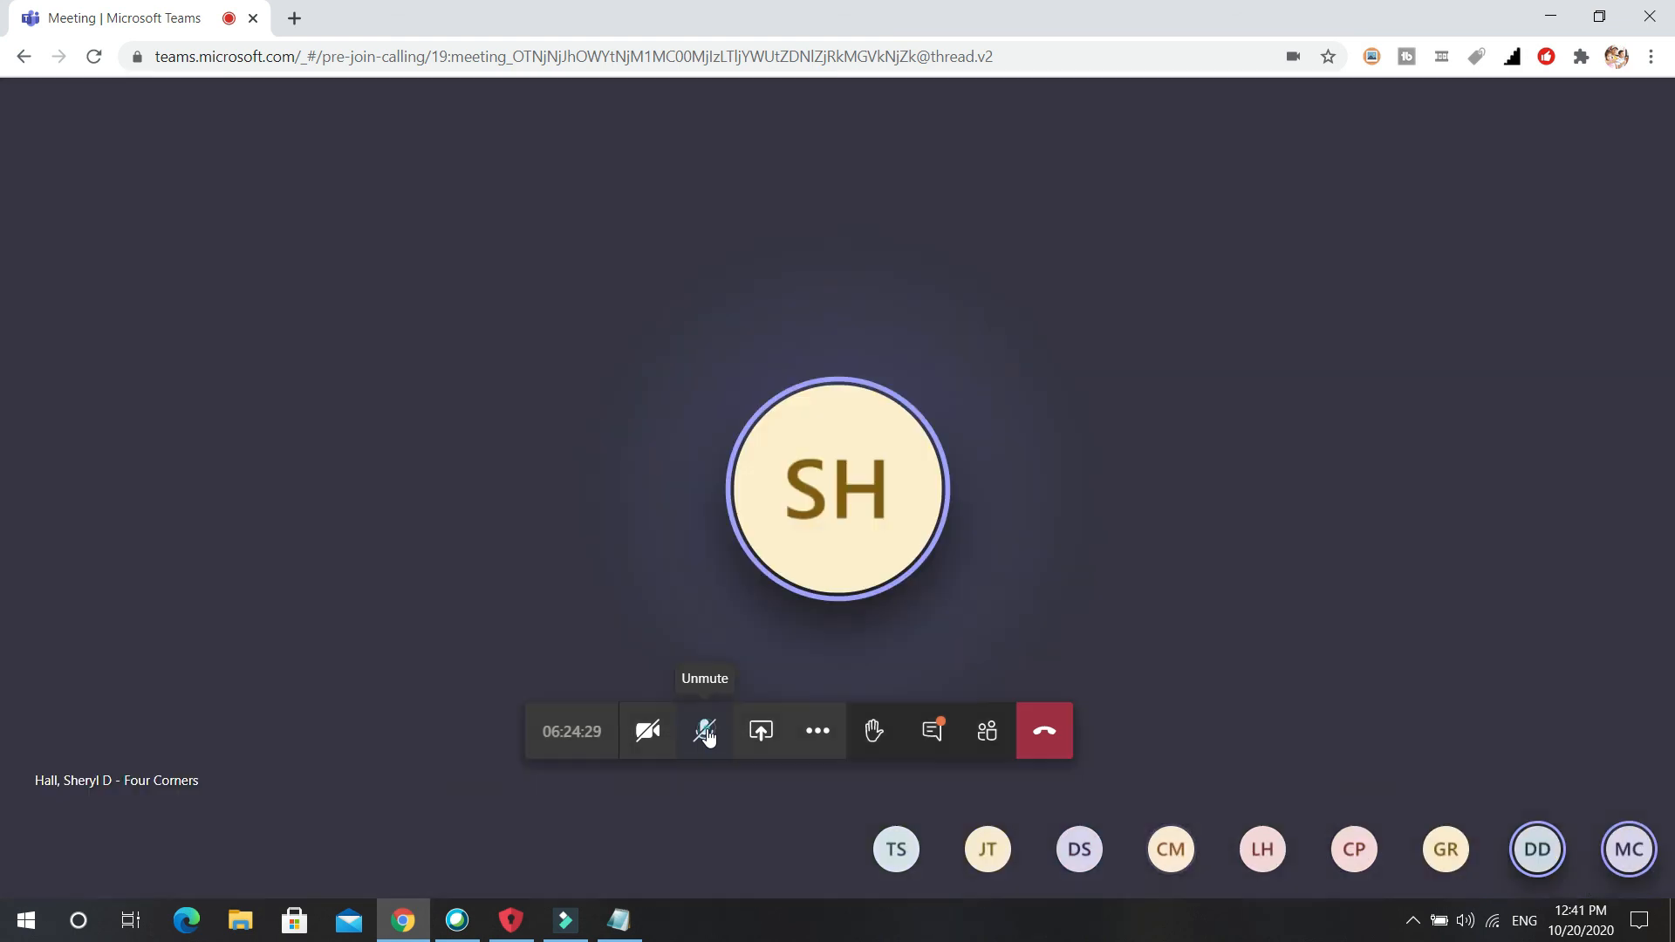
click(707, 735)
Speak in the Teams meeting, then leave the microphone muted.
click(707, 736)
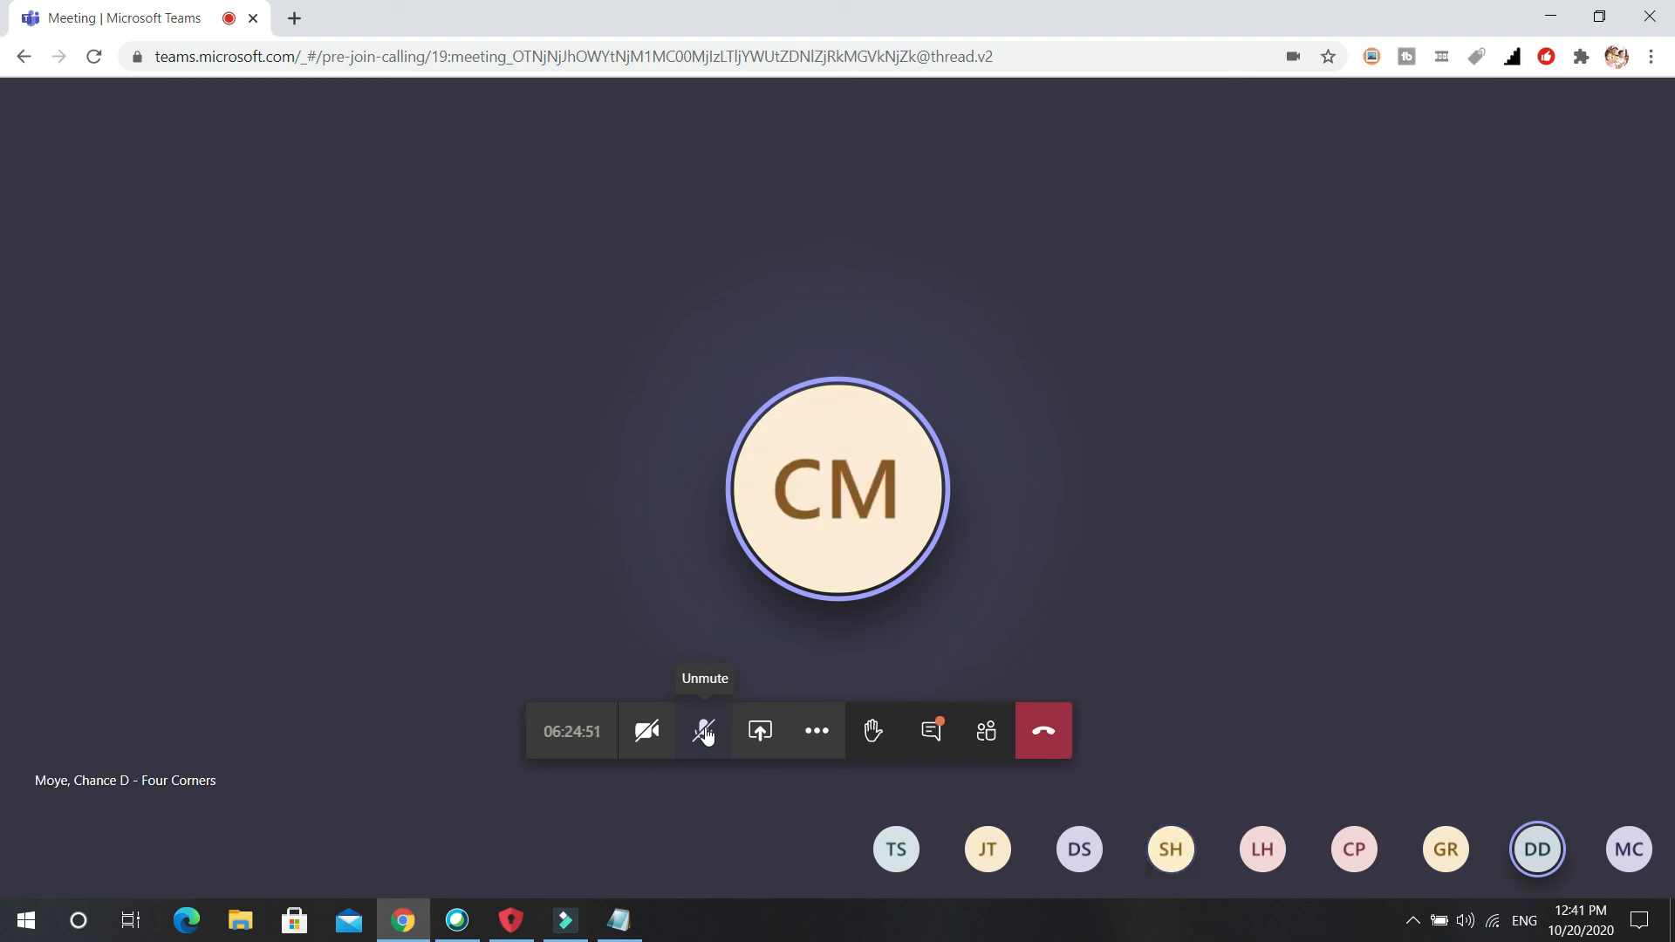
click(706, 732)
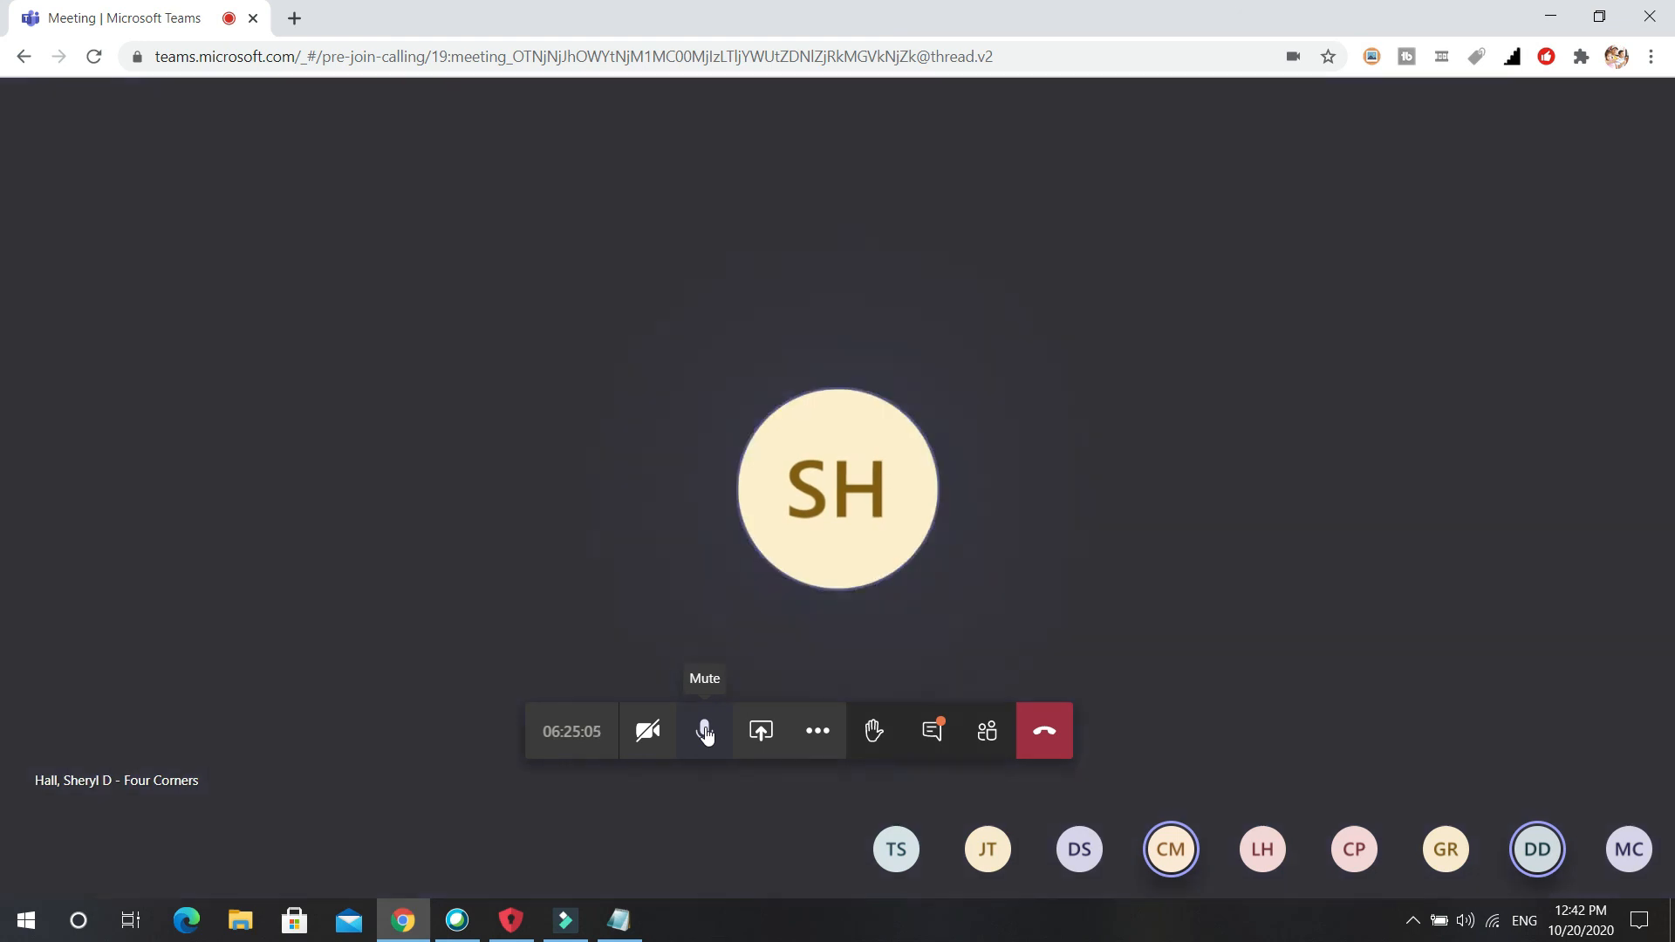
click(706, 732)
click(705, 732)
click(705, 732)
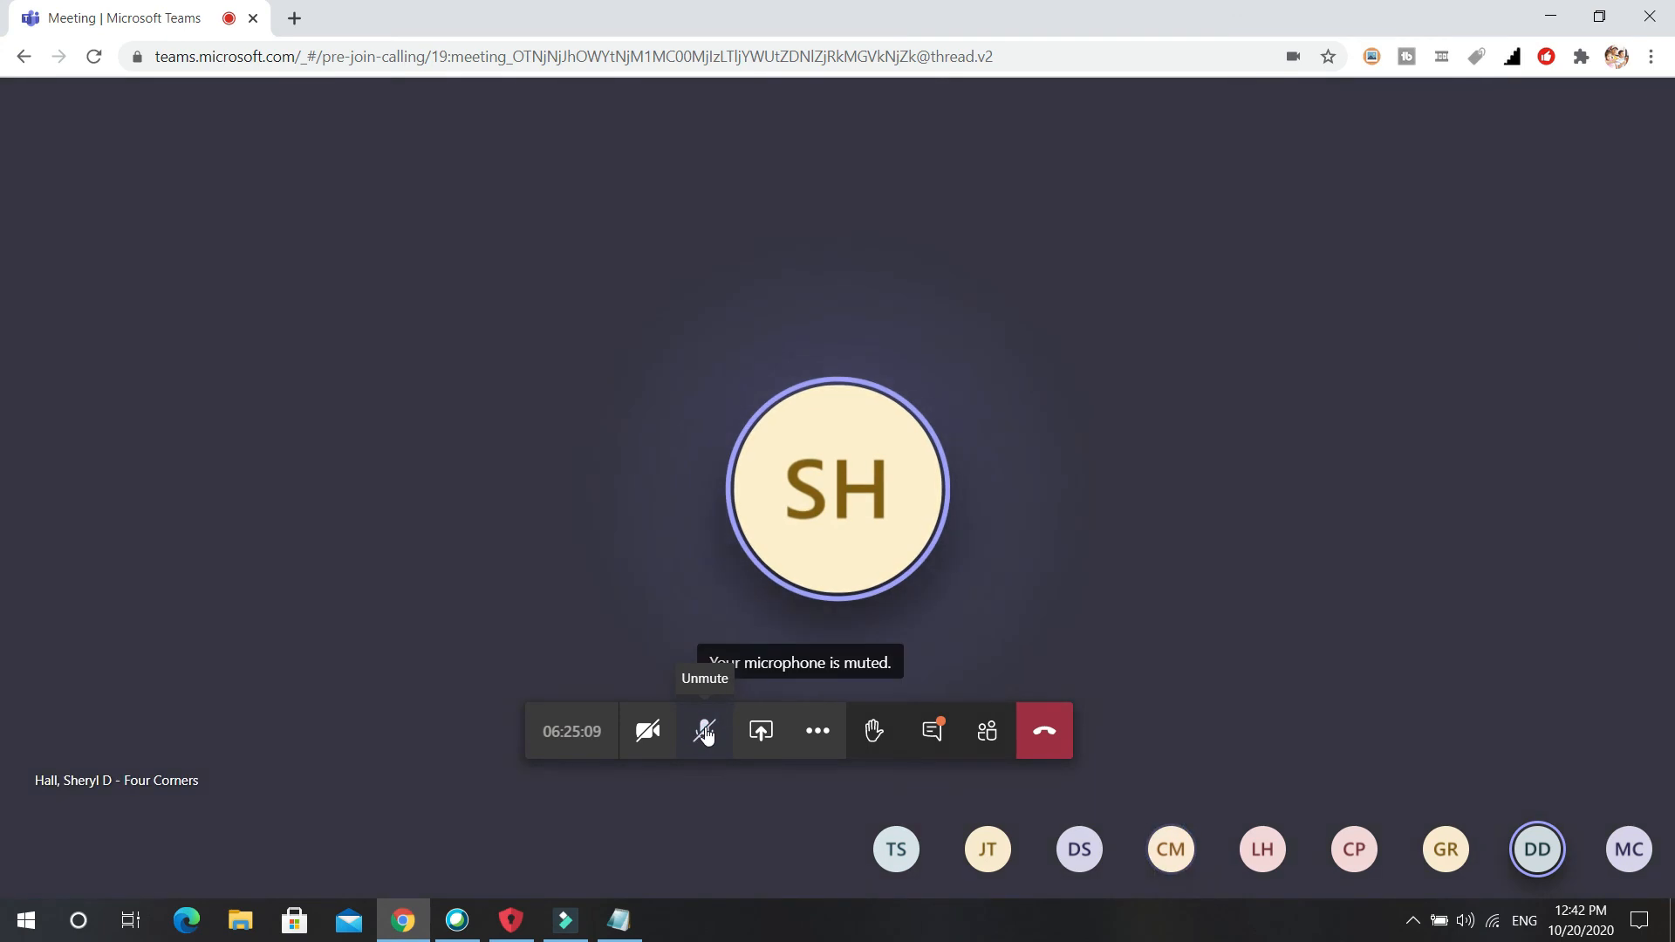